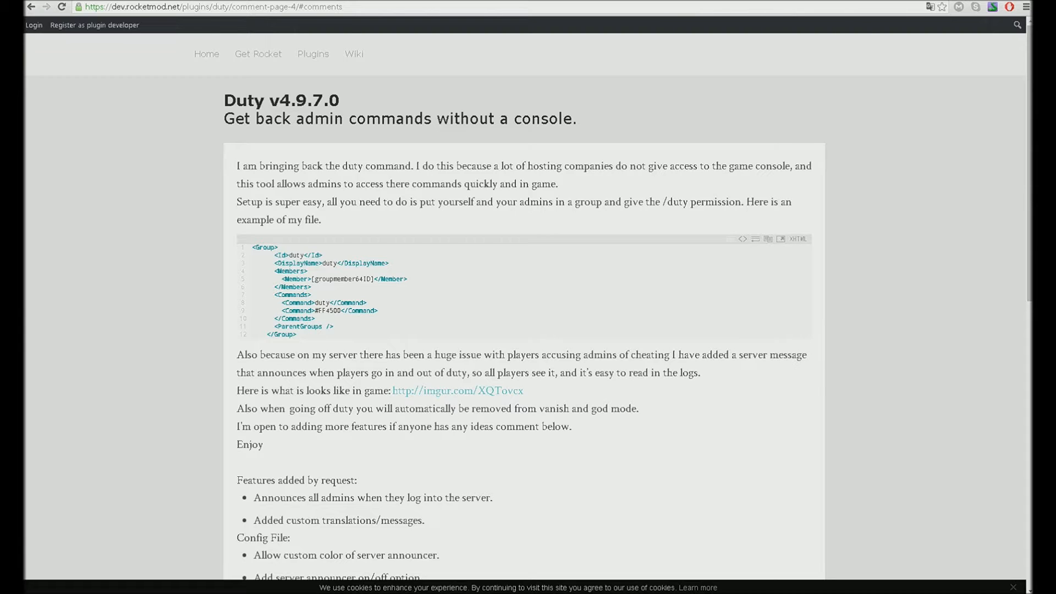
Step: Read through the Duty plugin's description and its user comments about setting up the permissions
scroll(524, 308, down, 10)
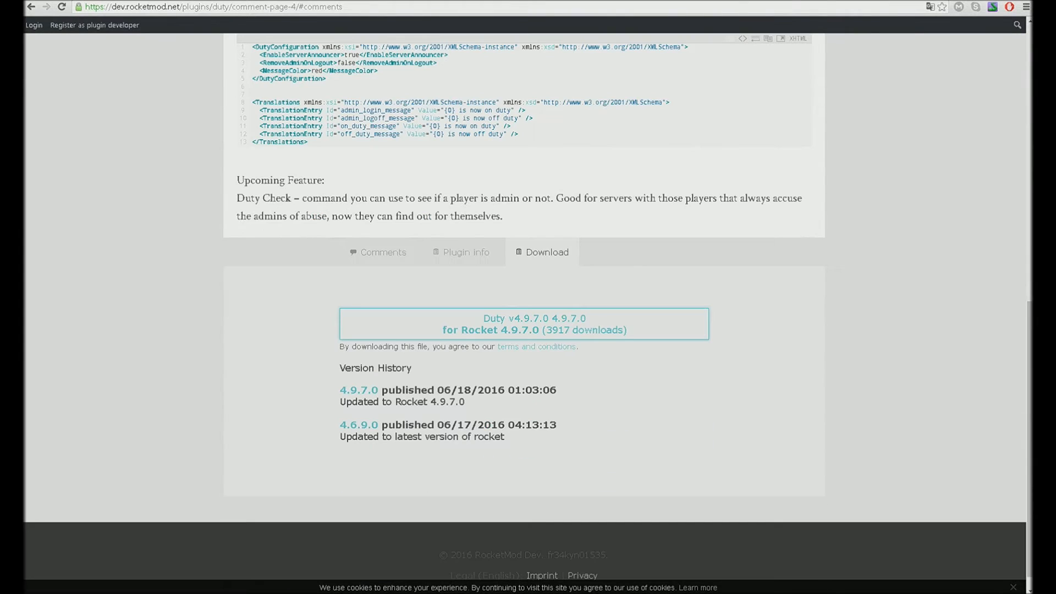
click(378, 252)
scroll(524, 308, down, 13)
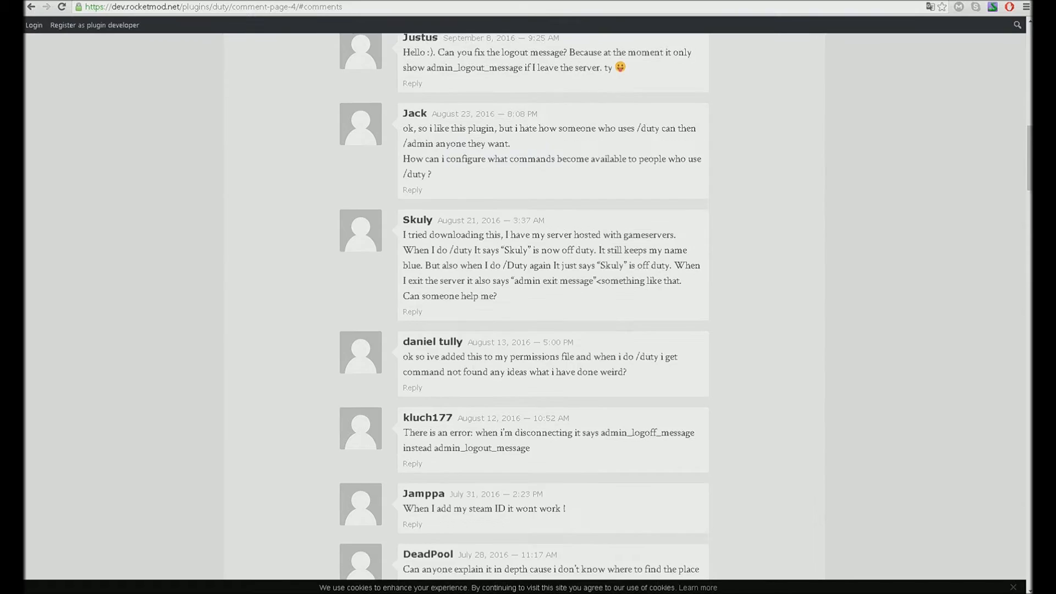
scroll(524, 308, down, 7)
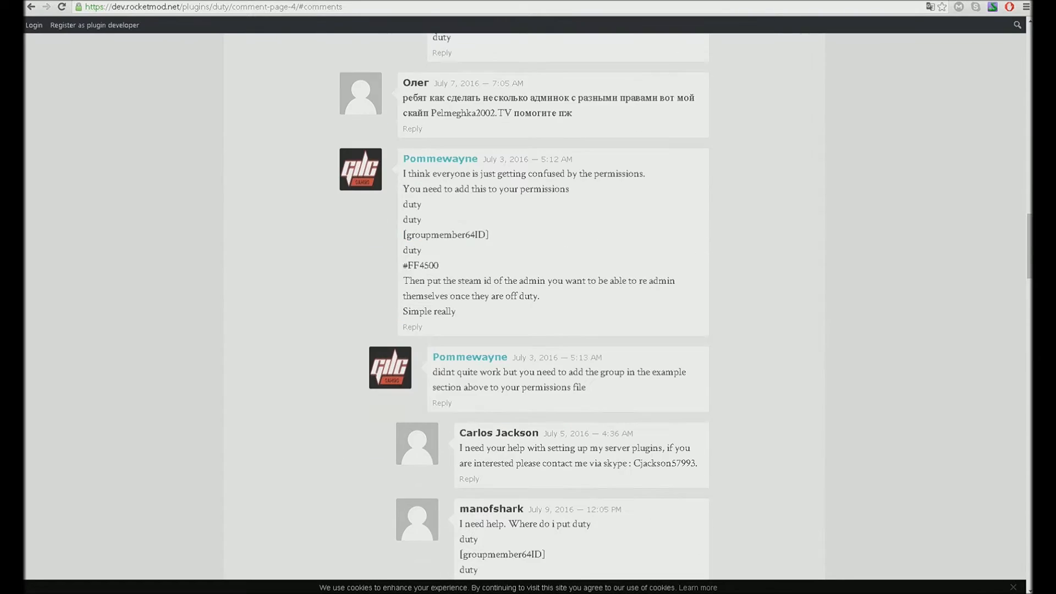
scroll(524, 308, down, 5)
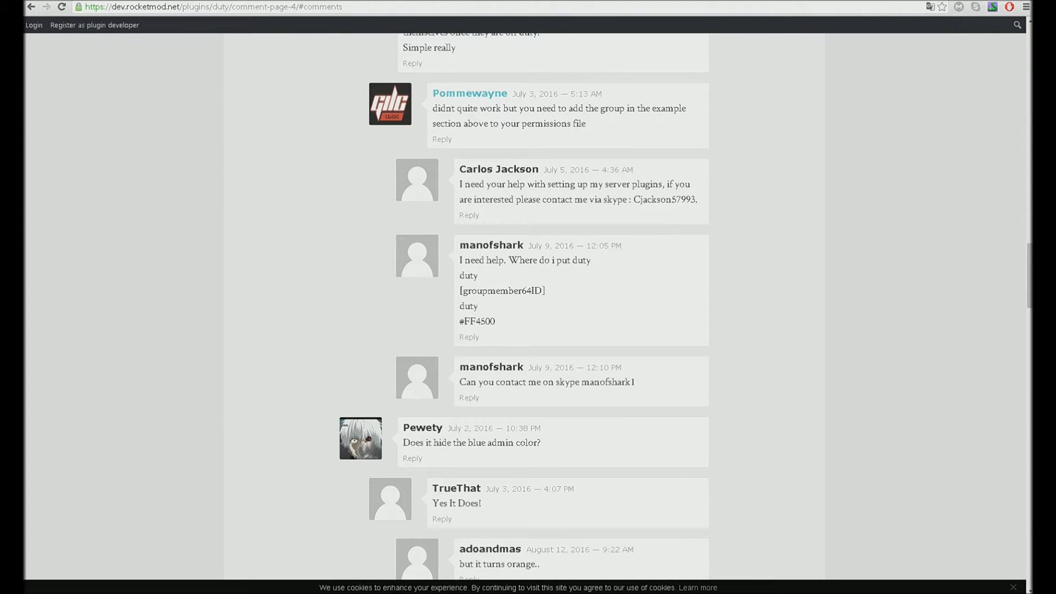
scroll(524, 307, up, 17)
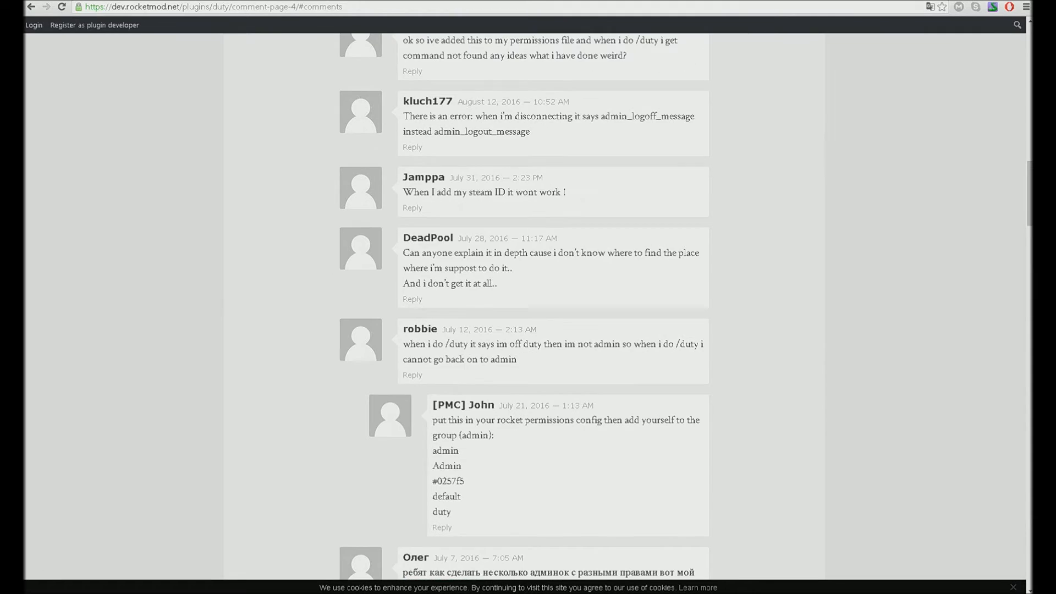
scroll(524, 308, up, 20)
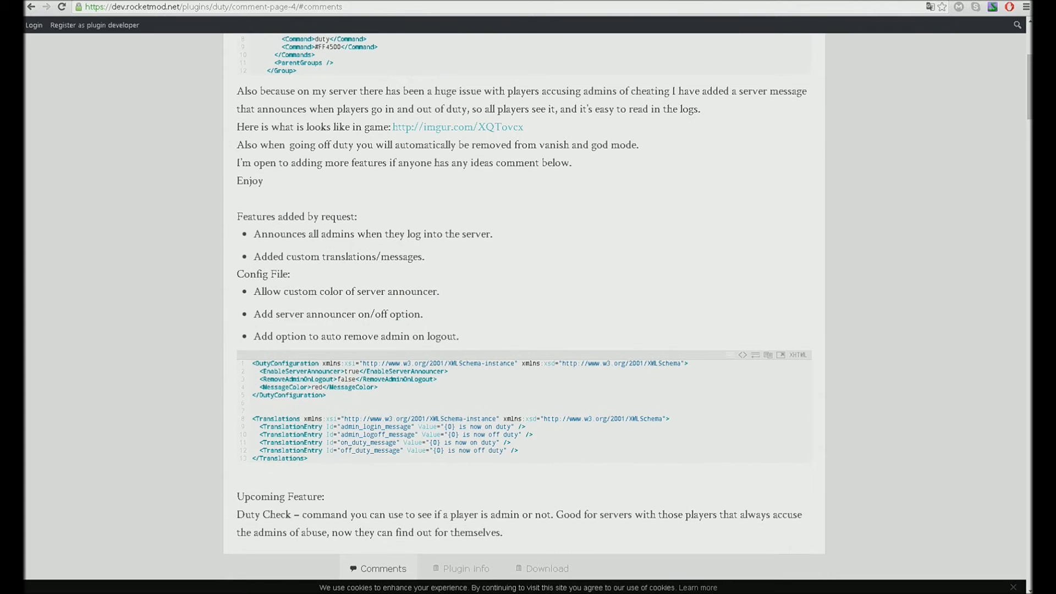
scroll(524, 308, down, 7)
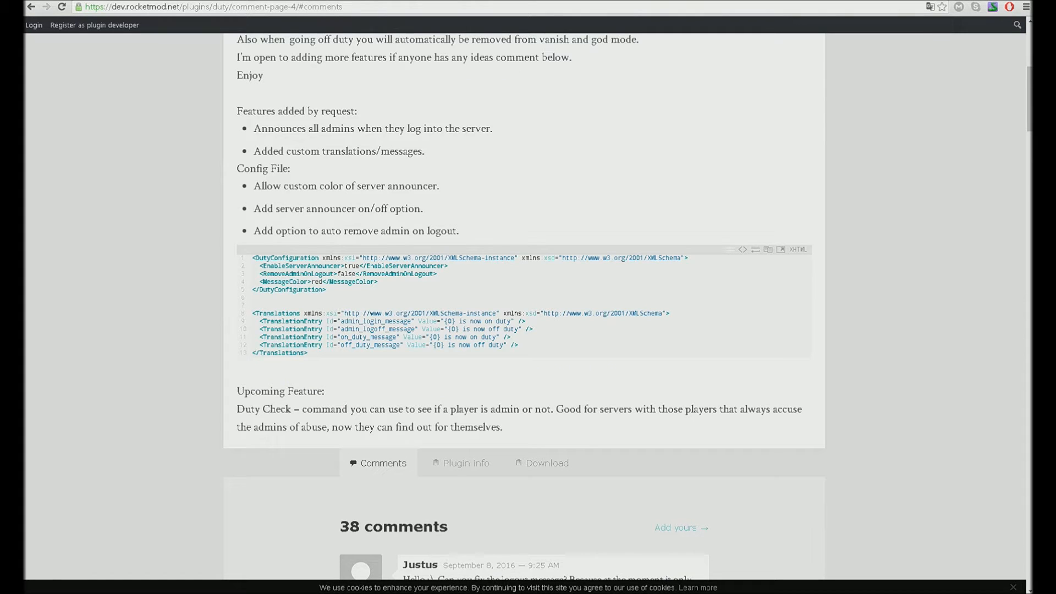
scroll(524, 308, down, 20)
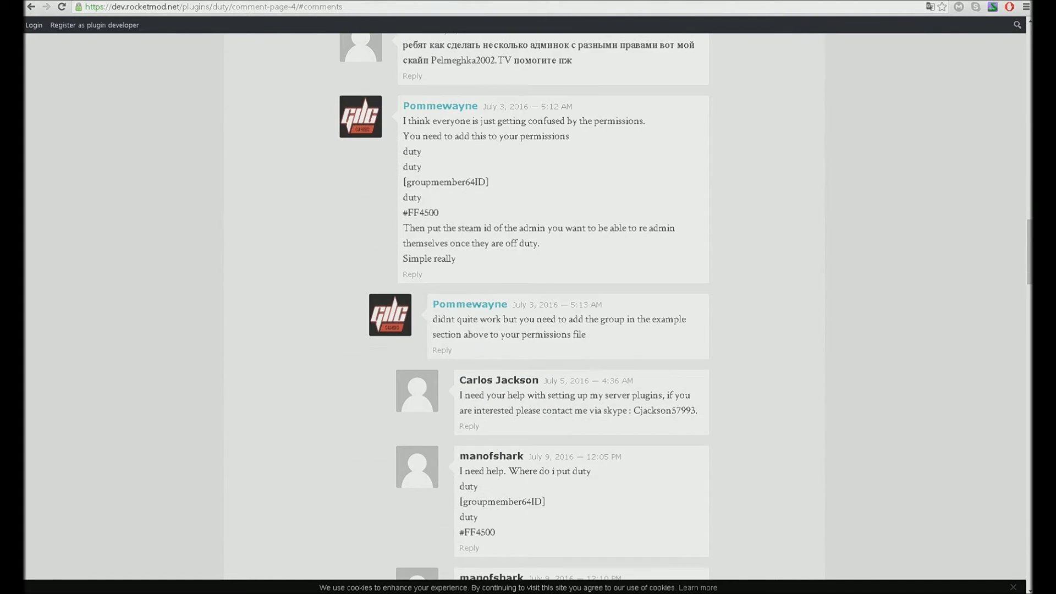
scroll(524, 308, up, 10)
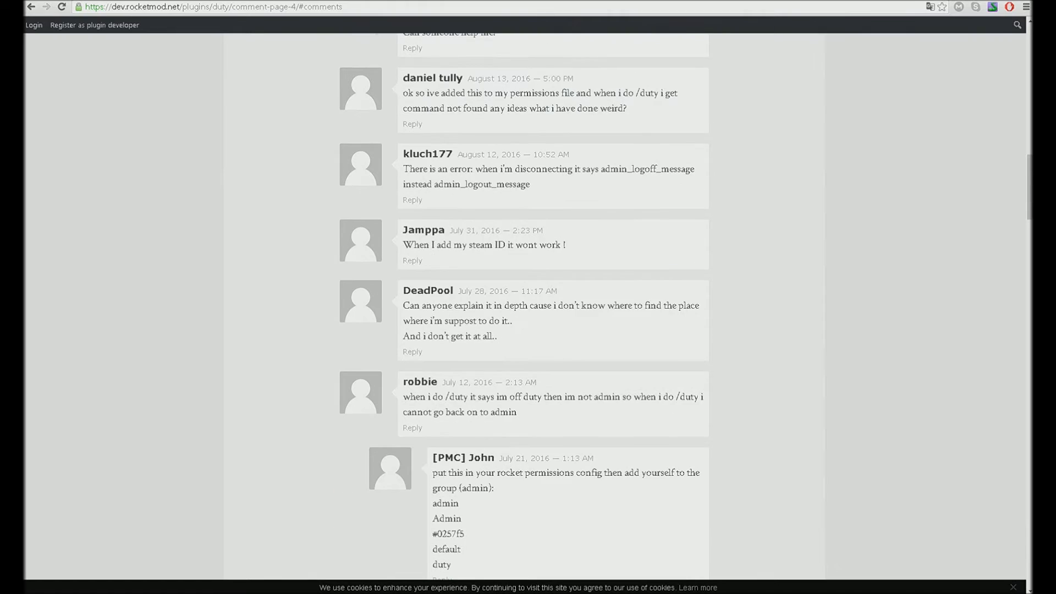
scroll(524, 308, up, 16)
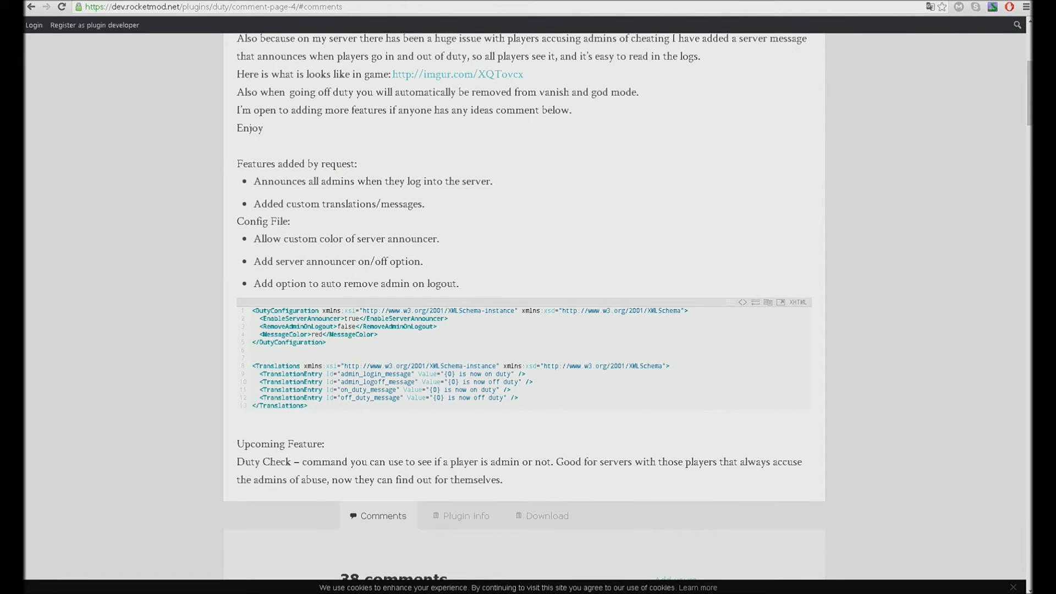
scroll(524, 308, up, 6)
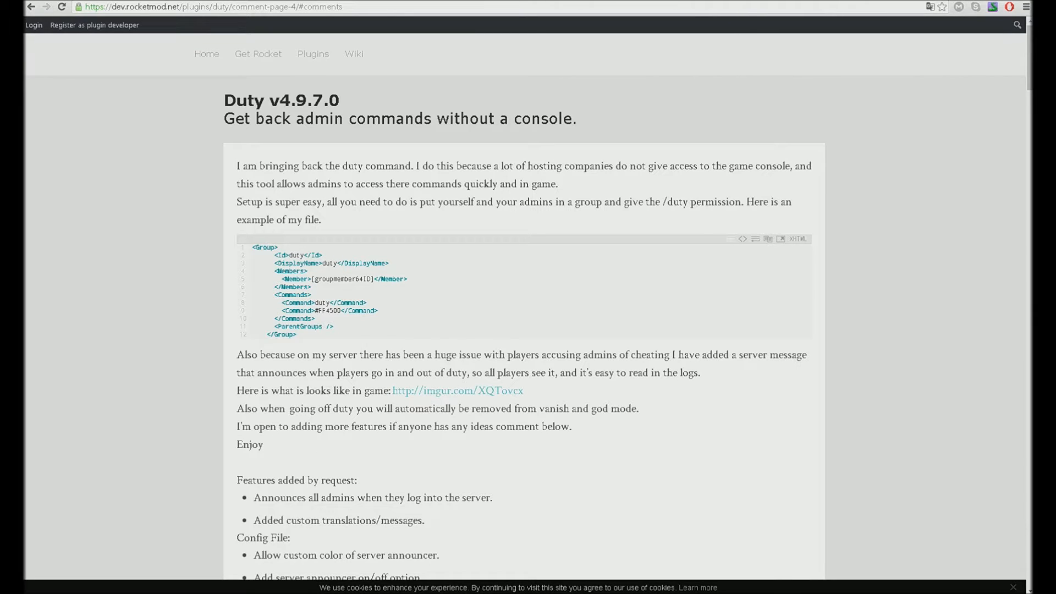
Step: Review the Duty plugin's download section with its version history, and return to the example group code
mouse_move(447, 593)
scroll(523, 306, down, 9)
scroll(524, 306, down, 5)
scroll(523, 305, up, 5)
click(542, 357)
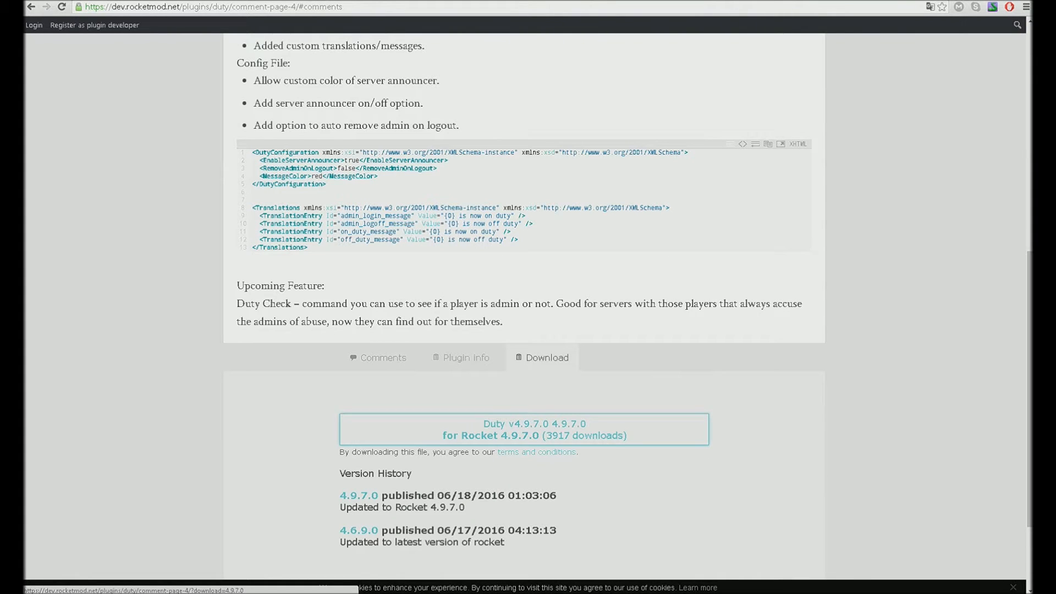
scroll(523, 311, down, 2)
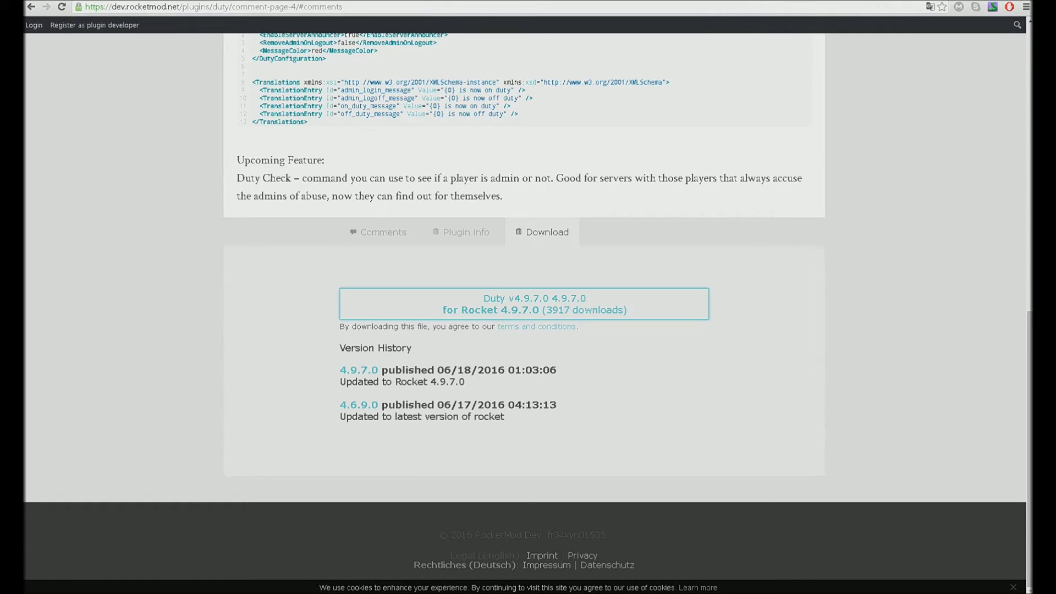
scroll(523, 308, up, 9)
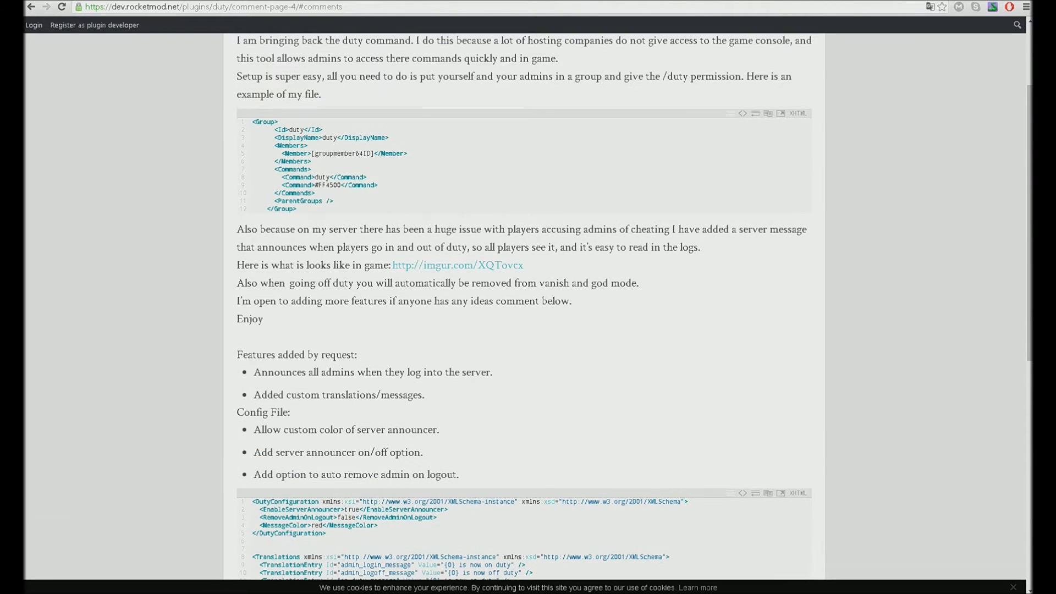
scroll(524, 308, up, 2)
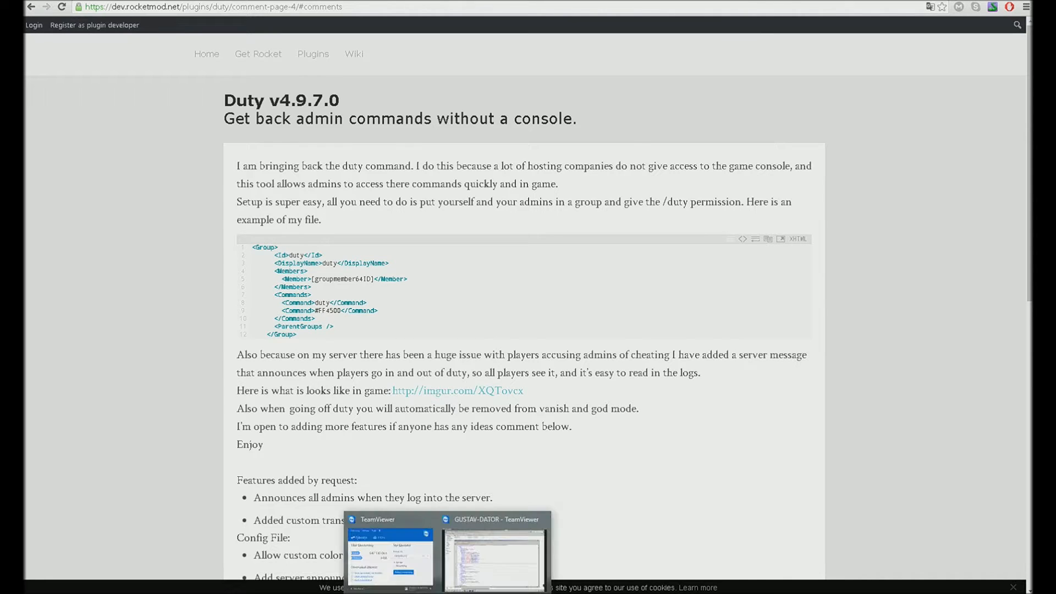
Step: Switch to the remote TeamViewer session and browse from Unturned through Unturned_Data, Managed, Unturned and Servers to the MyFirstRocketServer folder
click(493, 558)
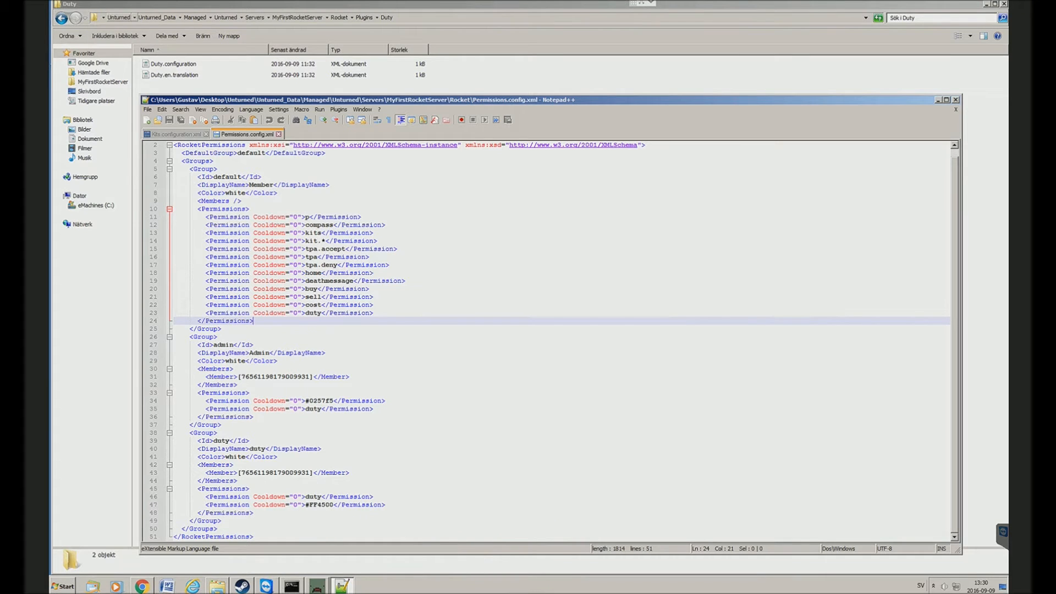
click(118, 17)
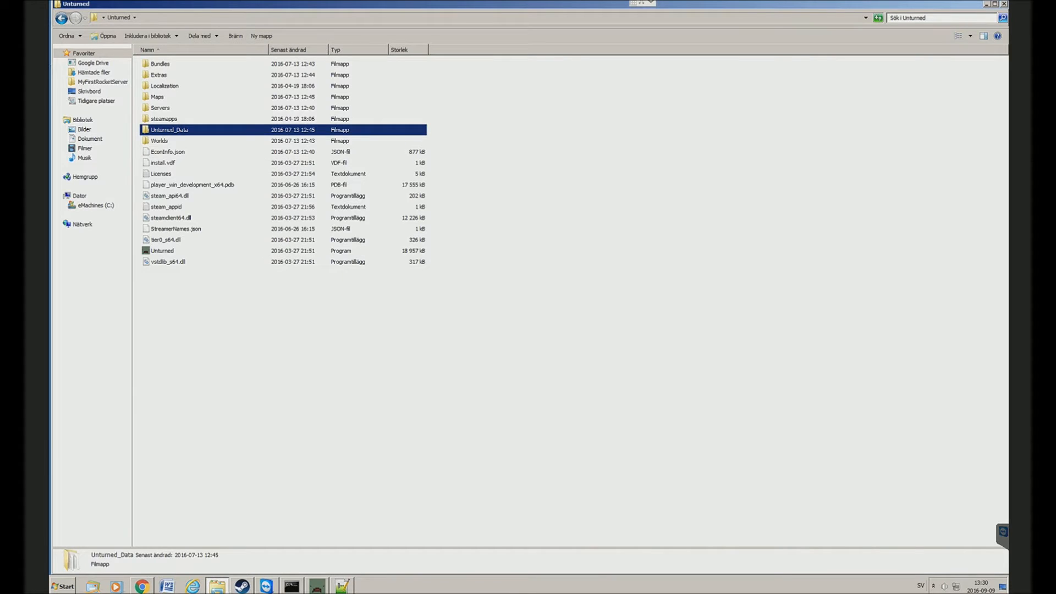
click(473, 165)
double_click(169, 130)
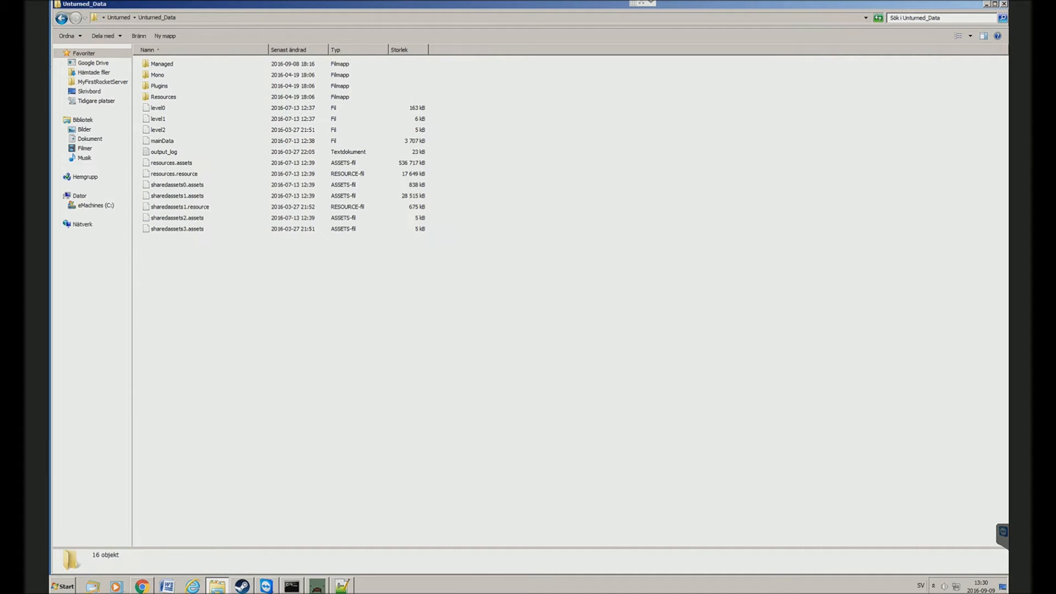
double_click(163, 63)
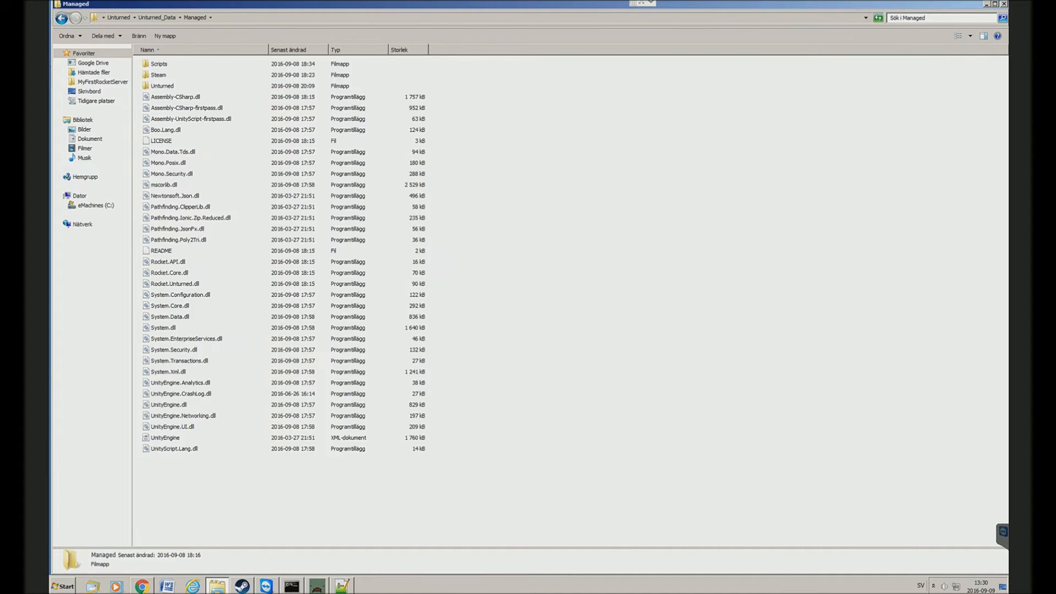
double_click(162, 86)
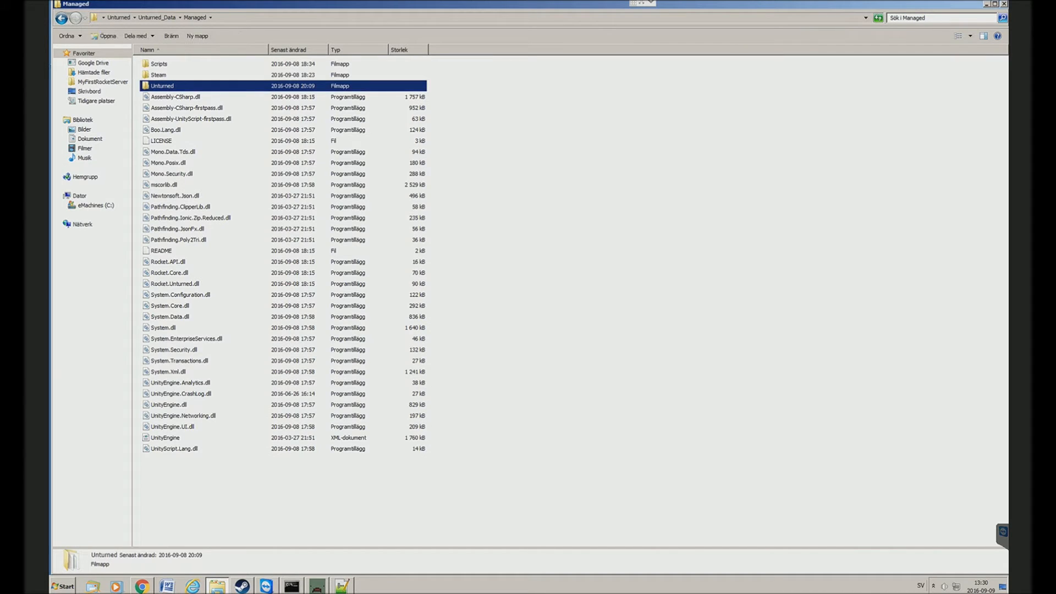
double_click(161, 152)
double_click(175, 64)
click(174, 64)
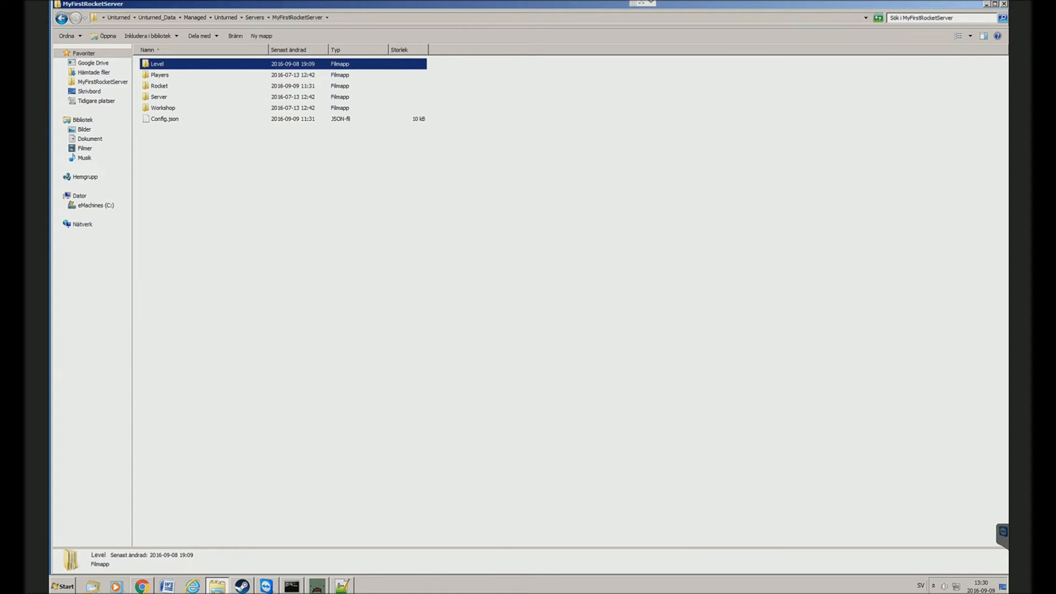
click(264, 209)
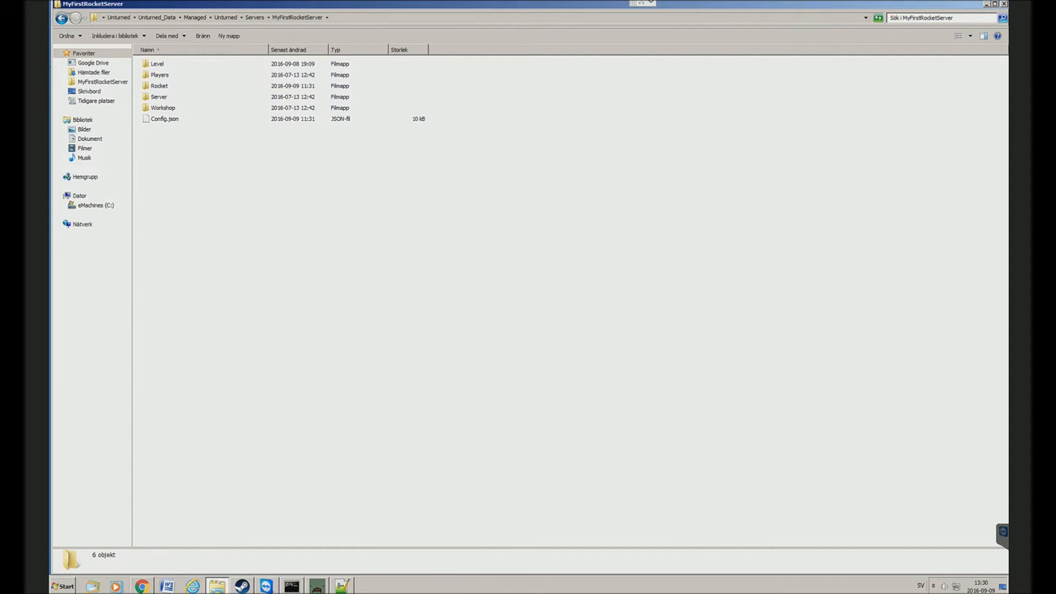
Step: Open the Duty folder inside the server's Rocket and Plugins folders
double_click(159, 86)
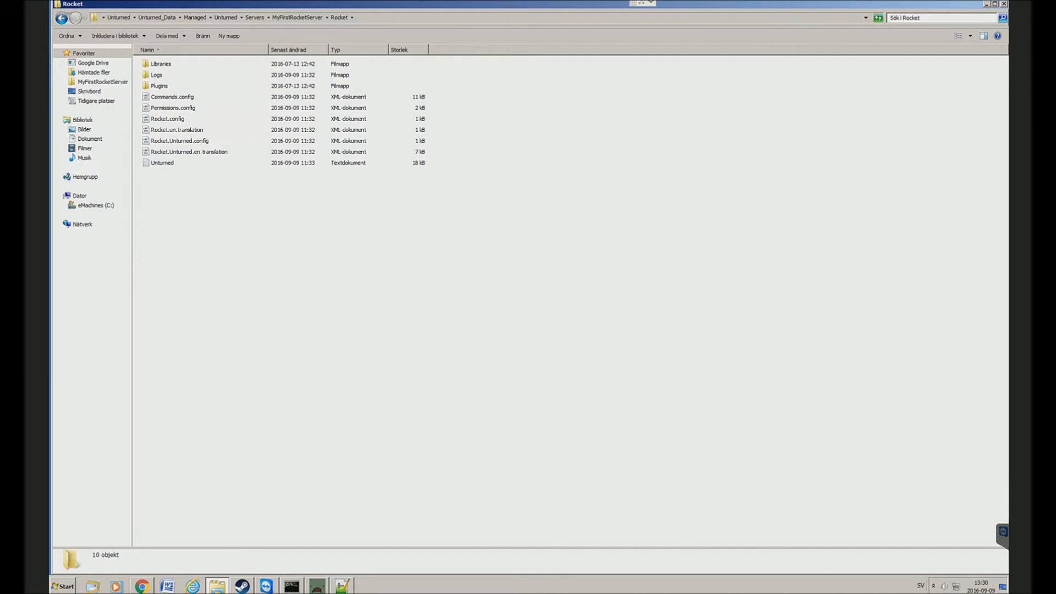
double_click(160, 86)
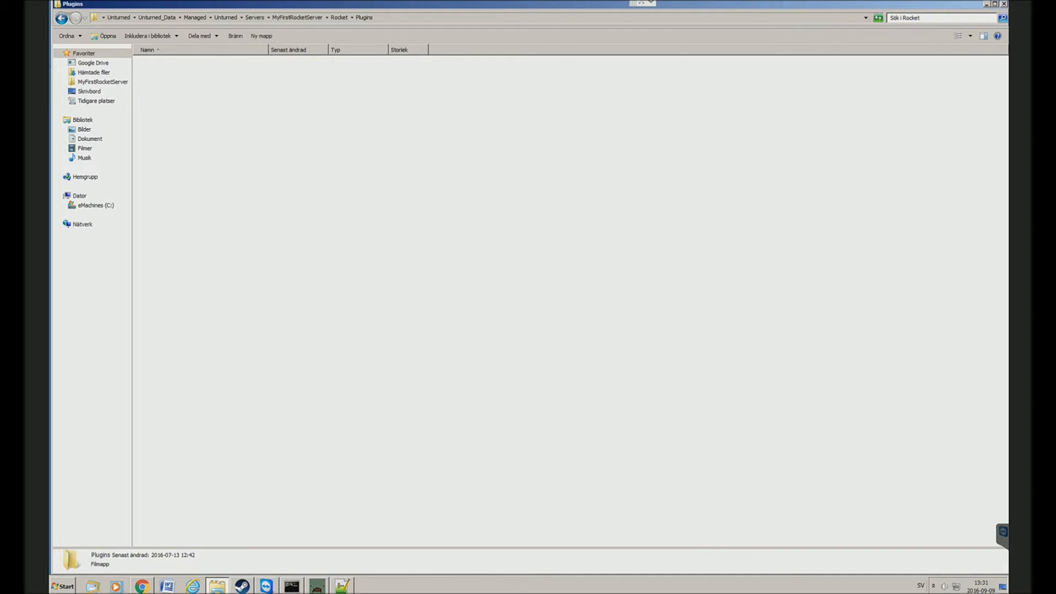
double_click(157, 63)
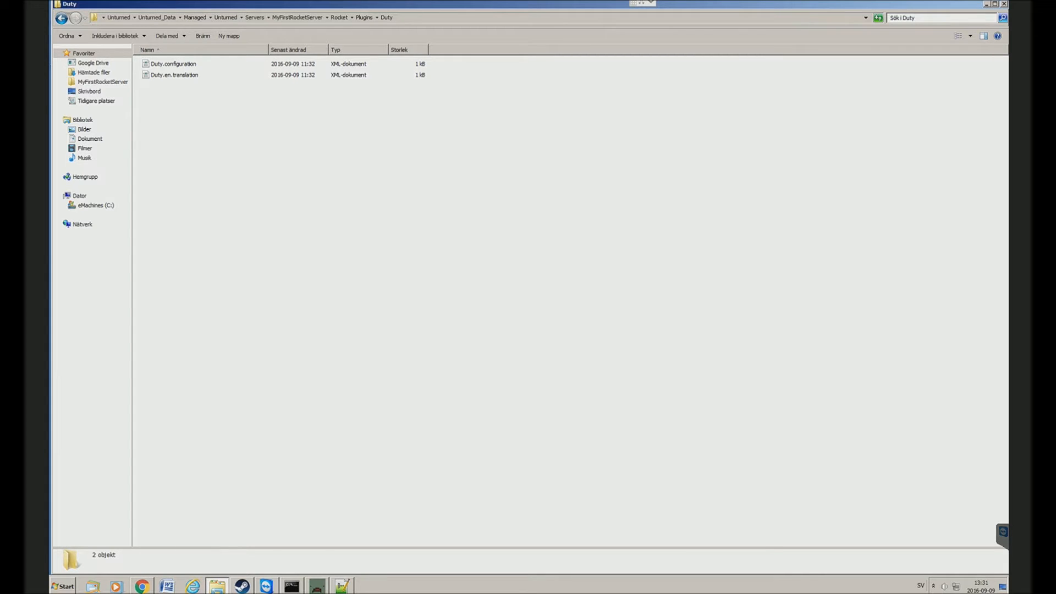
Step: Open the Duty.configuration file for editing in Notepad++
click(174, 63)
right_click(182, 62)
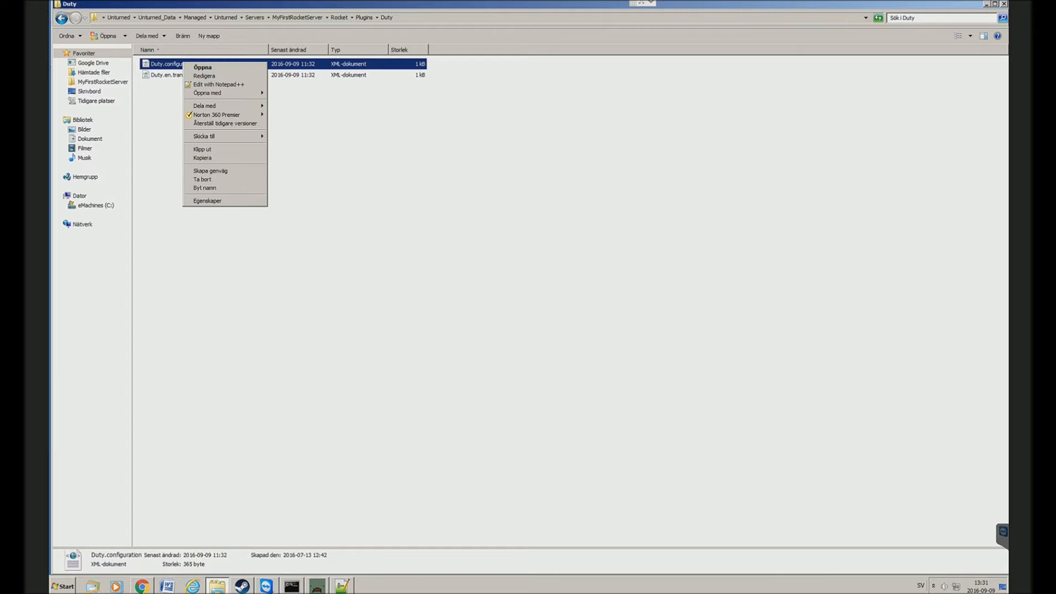
click(203, 76)
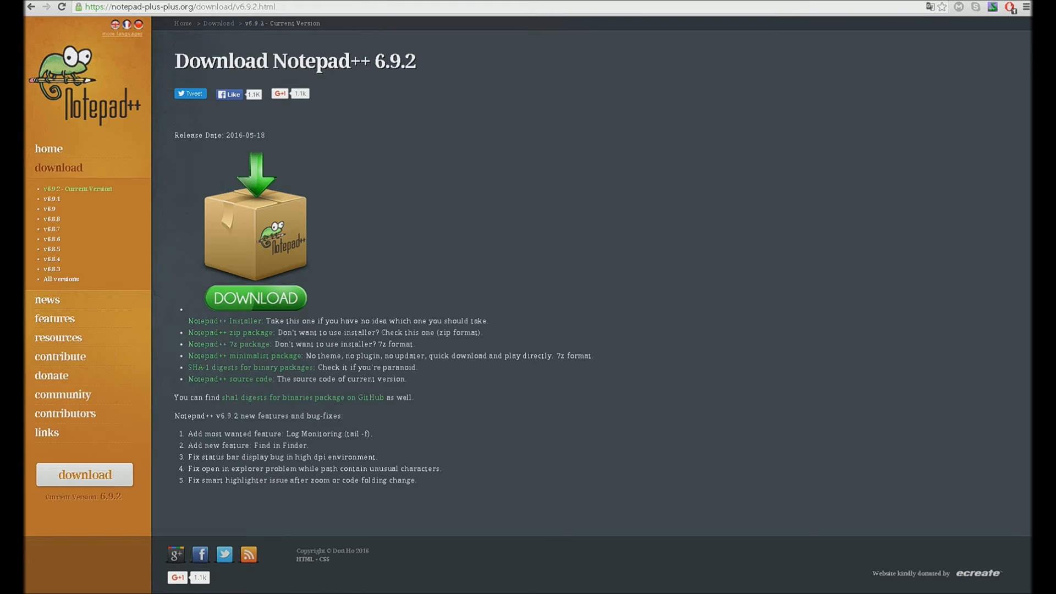
mouse_move(447, 591)
click(495, 556)
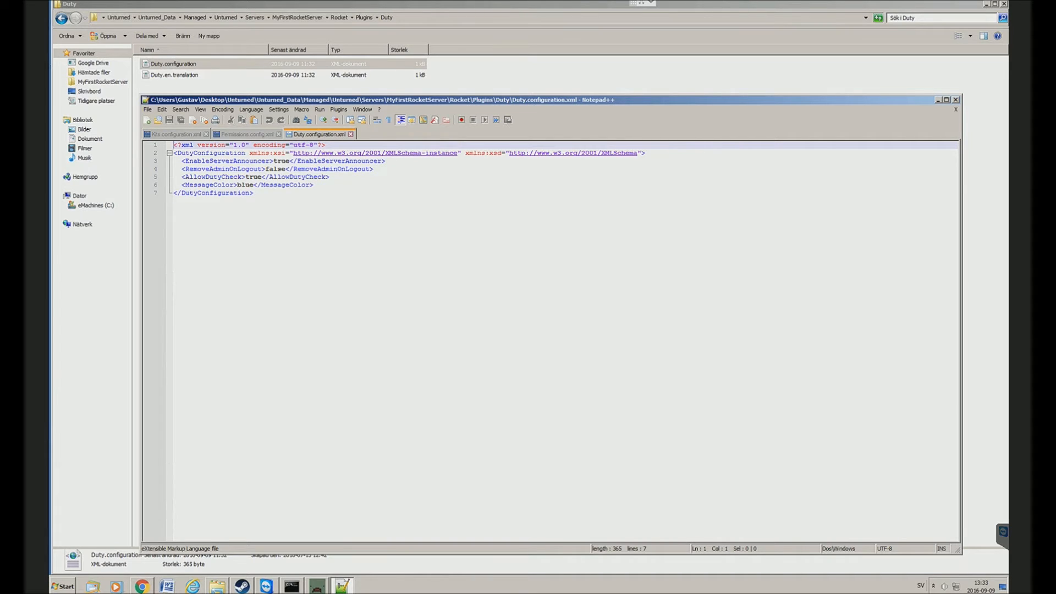
Step: Try the values true and false for RemoveAdminOnLogout in Duty.configuration.xml, and close the file
drag(286, 169, 265, 169)
text(tru)
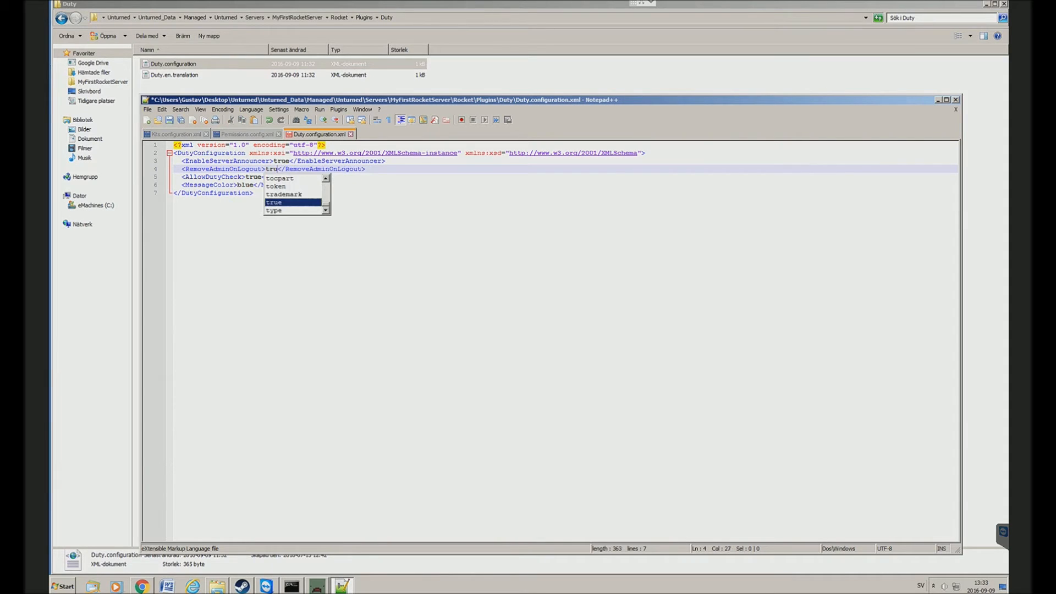
key(Escape)
key(BackSpace)
text(false)
key(BackSpace)
key(BackSpace)
key(BackSpace)
key(BackSpace)
key(BackSpace)
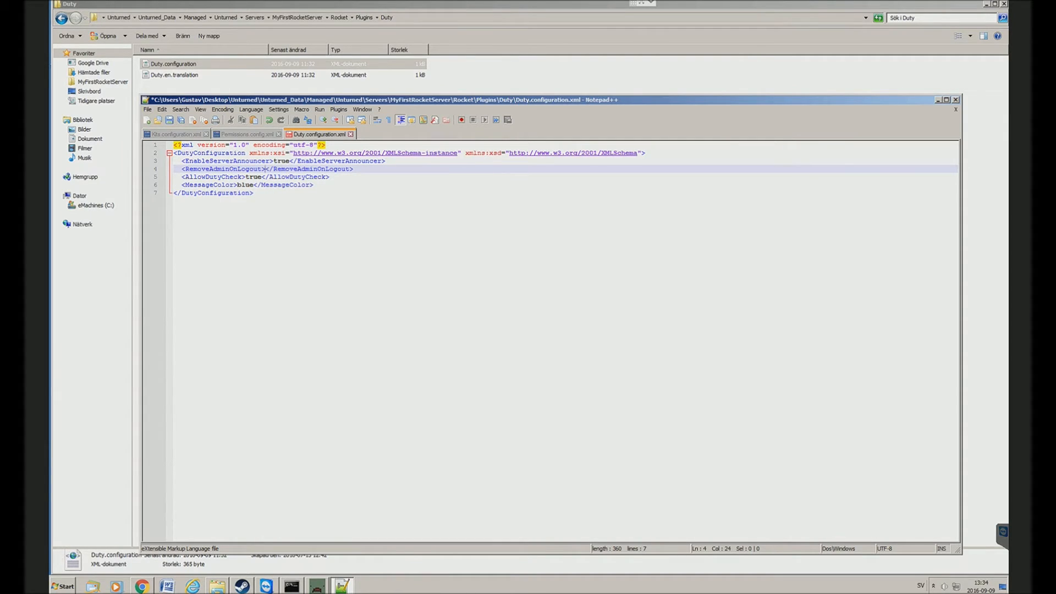
text(false)
click(351, 134)
click(568, 325)
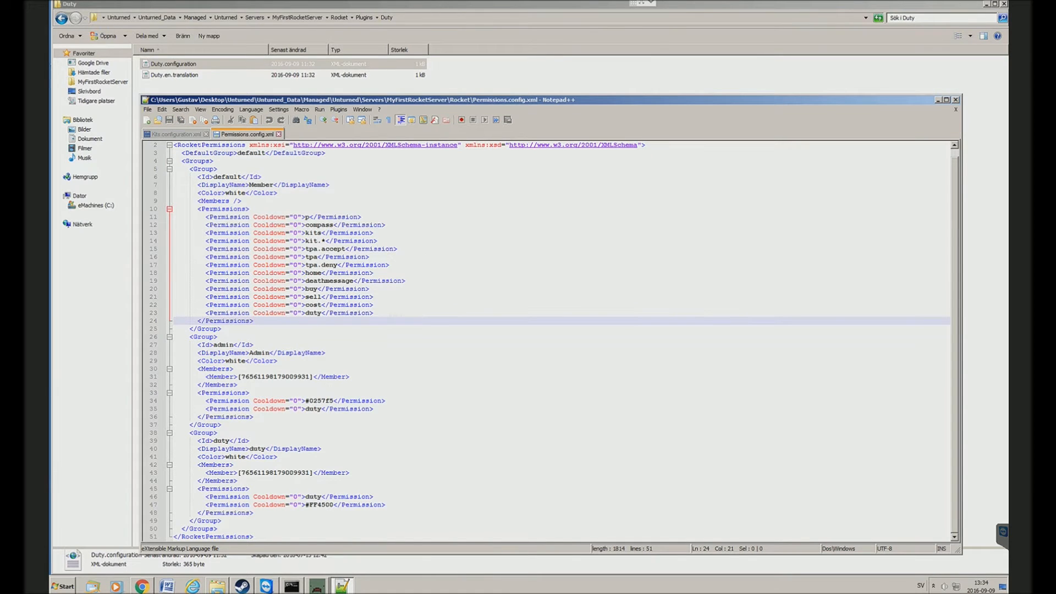
Step: Go back to the server's Rocket folder and select the Permissions.config file
click(528, 75)
click(61, 18)
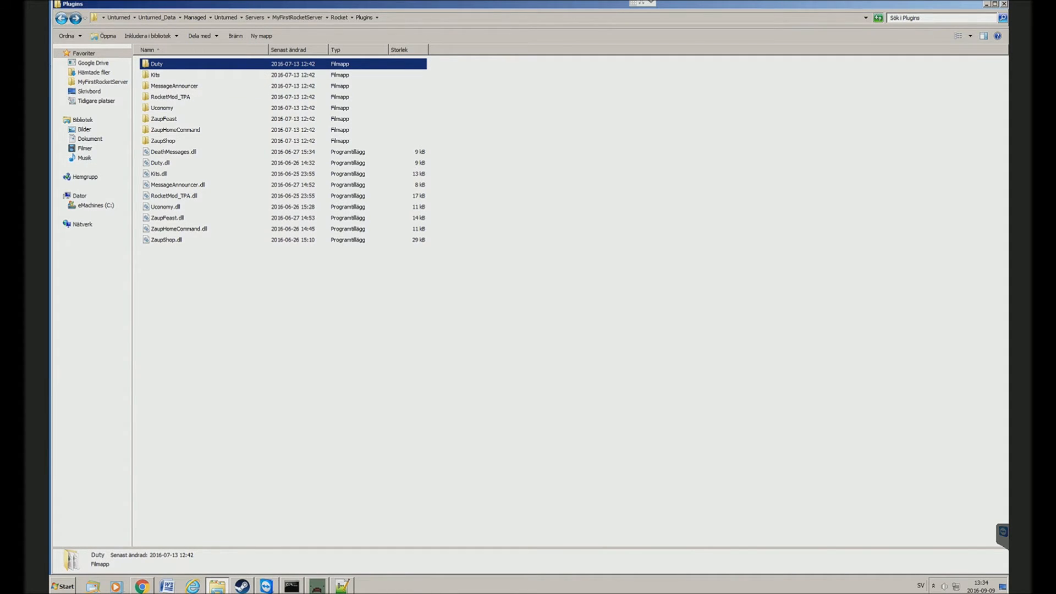
click(61, 18)
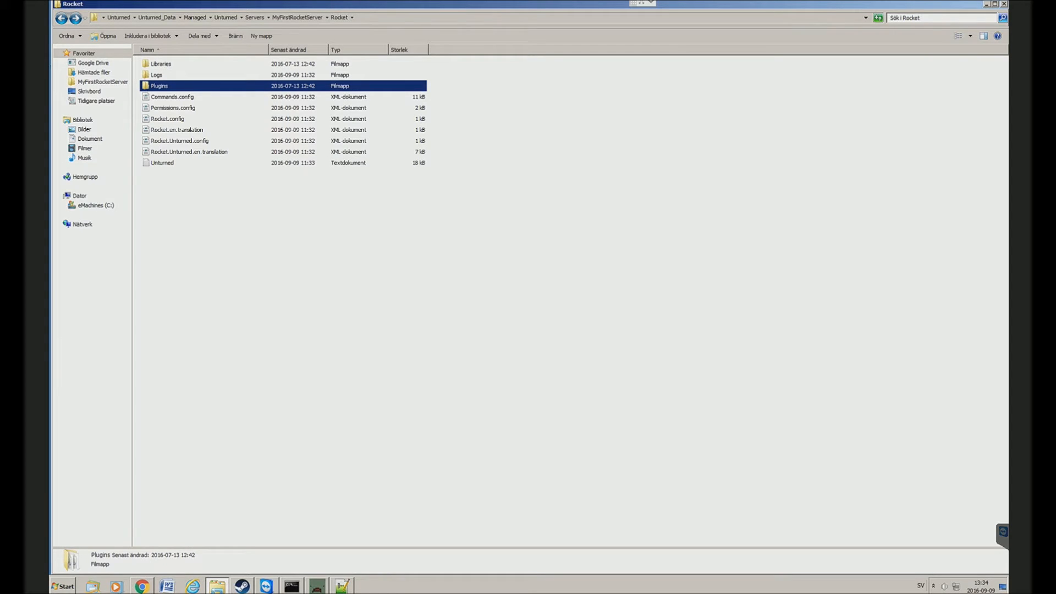
click(173, 108)
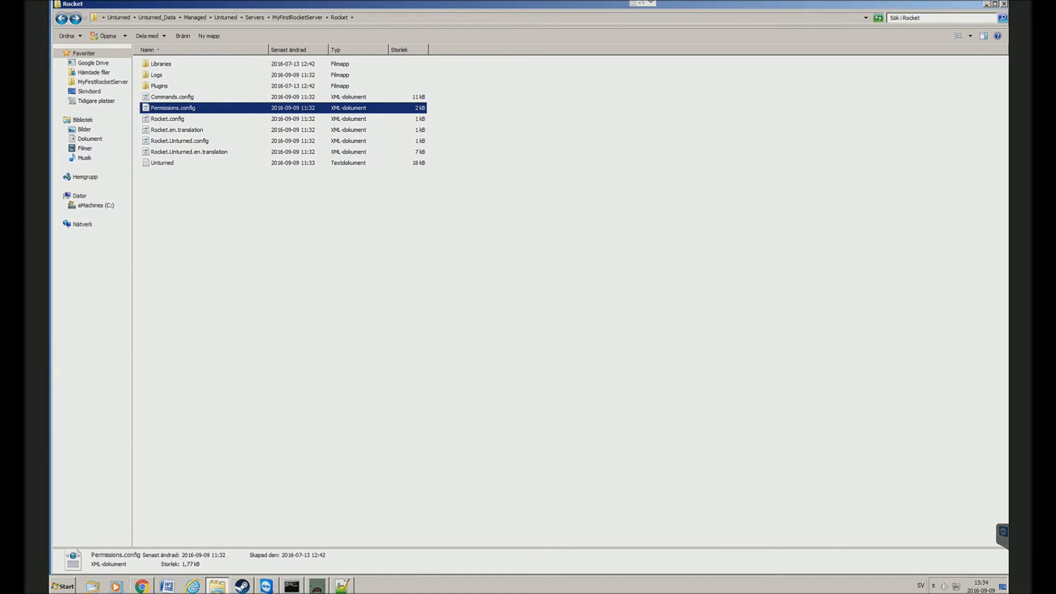
click(342, 586)
click(342, 586)
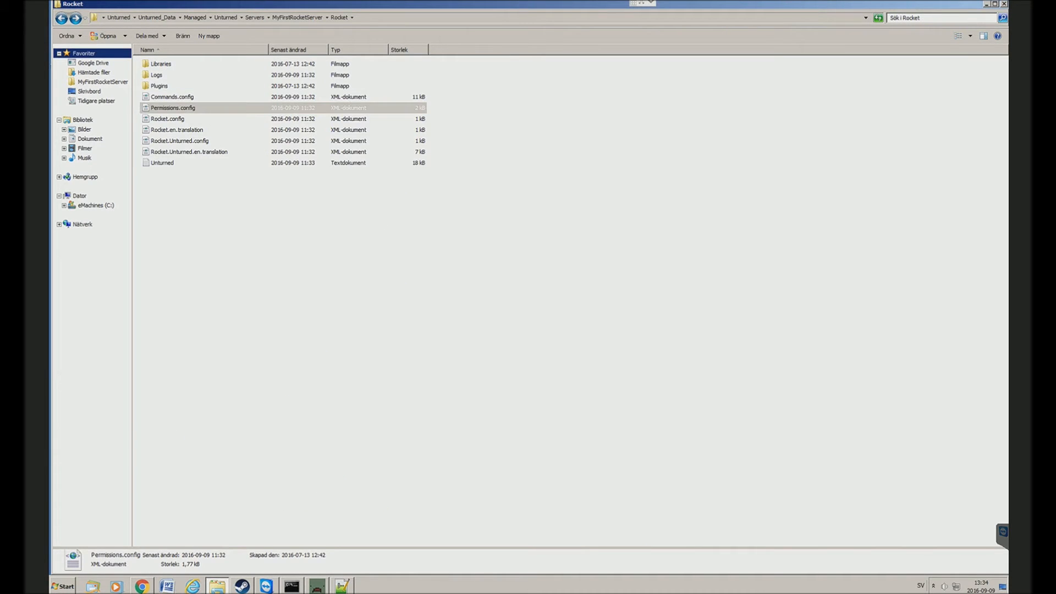
Step: Bring up the server's Permissions.config.xml for editing in Notepad++
right_click(176, 107)
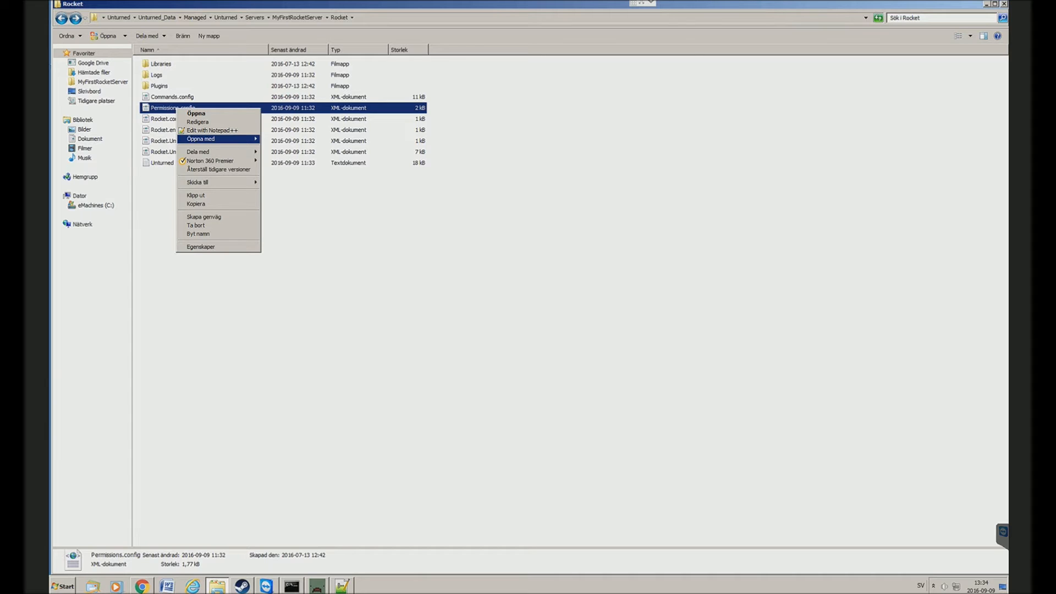
mouse_move(218, 139)
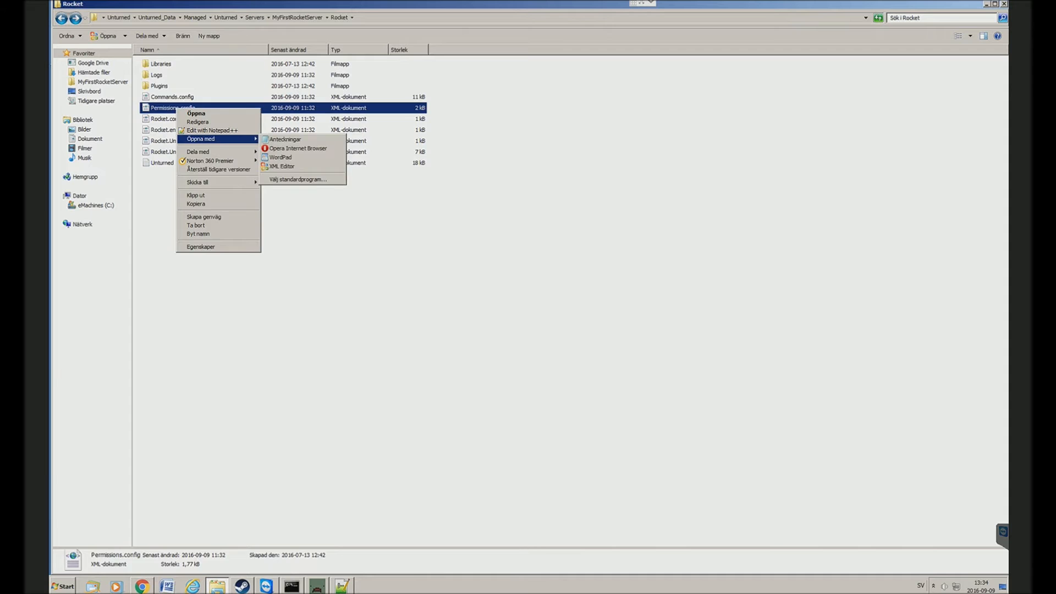
click(467, 193)
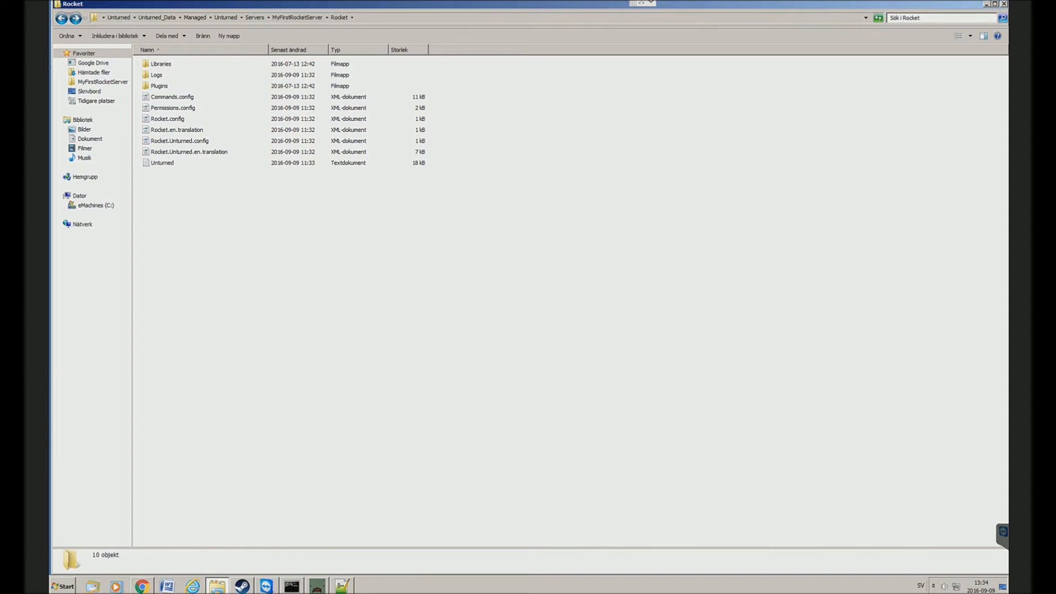
click(342, 586)
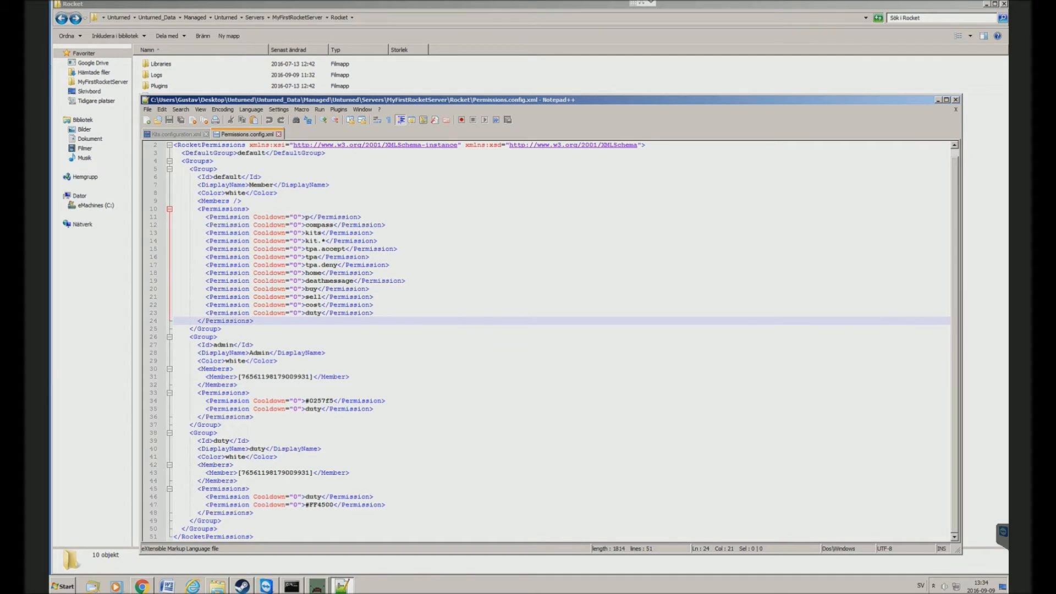
Step: Delete the whole admin and duty groups from Permissions.config.xml, including the empty line left behind
scroll(549, 341, up, 1)
scroll(550, 341, down, 1)
scroll(550, 341, up, 1)
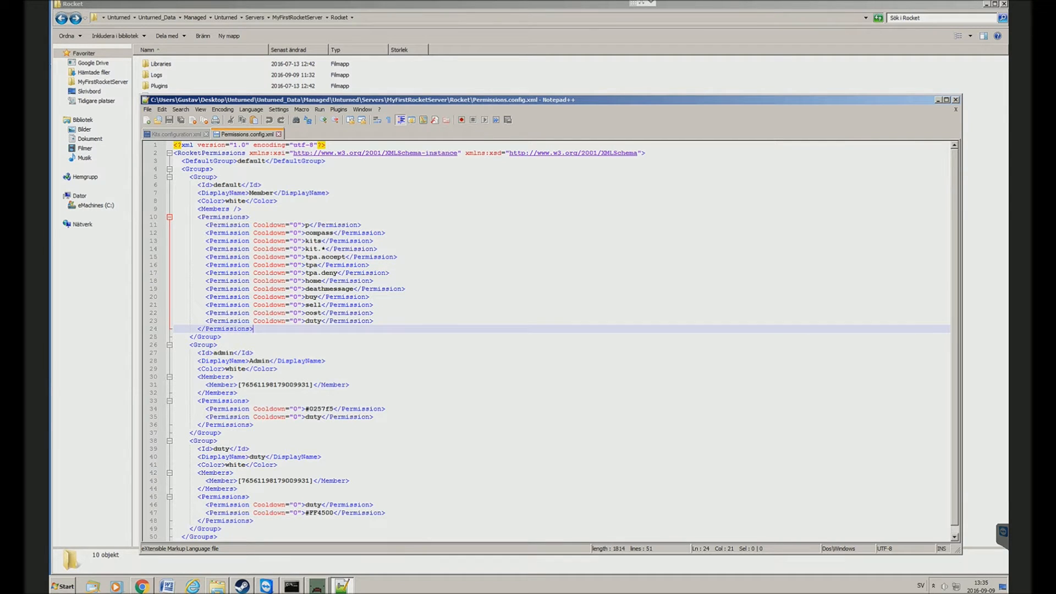
scroll(550, 341, down, 1)
drag(222, 521, 173, 344)
scroll(173, 229, up, 1)
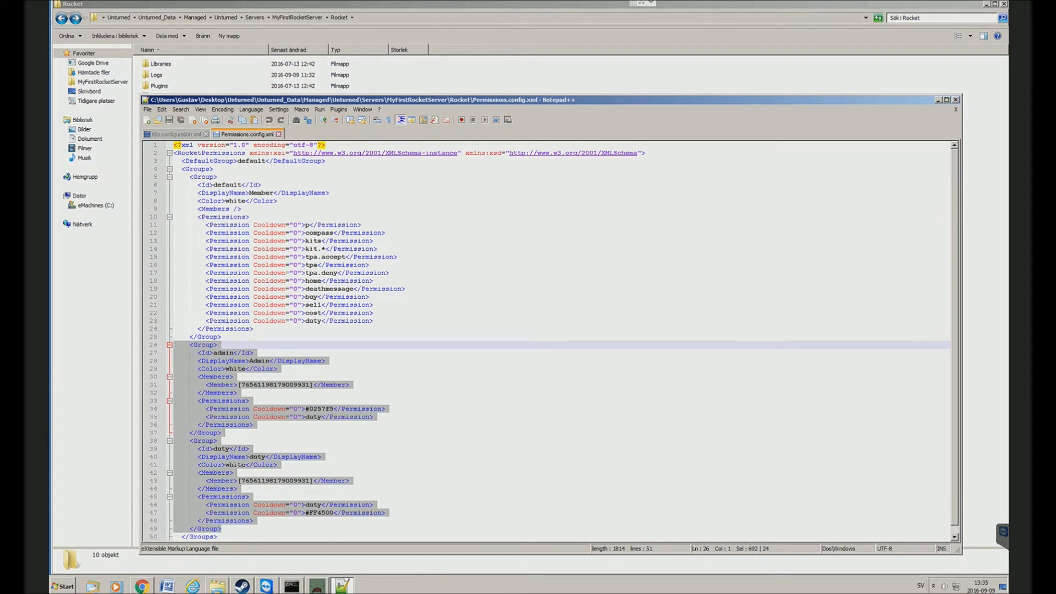
key(Delete)
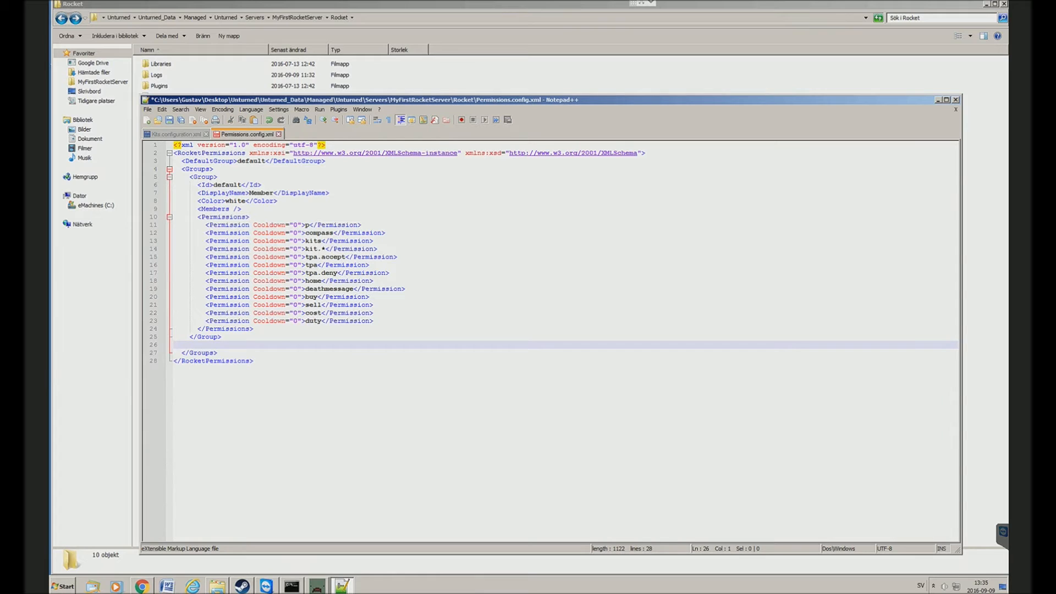
key(BackSpace)
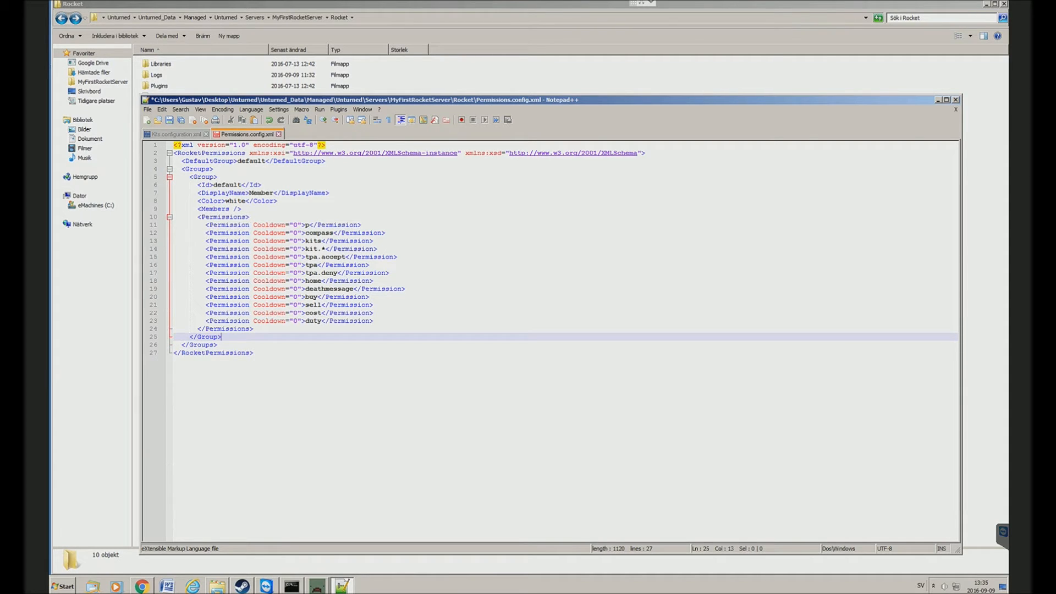
Step: Remove the default group's permission entries from kit.* through duty, keeping only p, compass and kits
drag(373, 321, 174, 249)
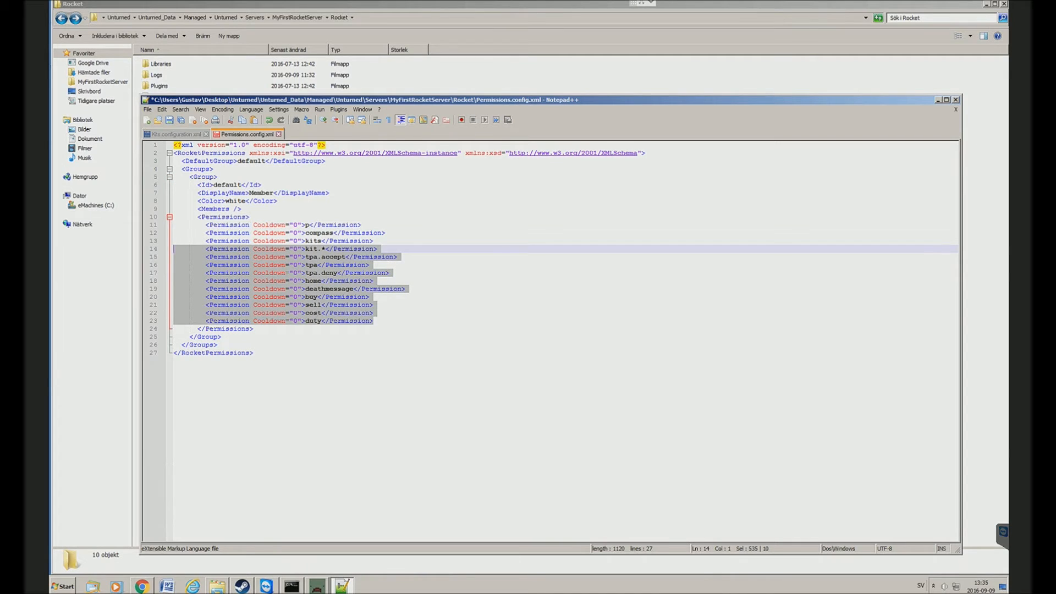
key(Delete)
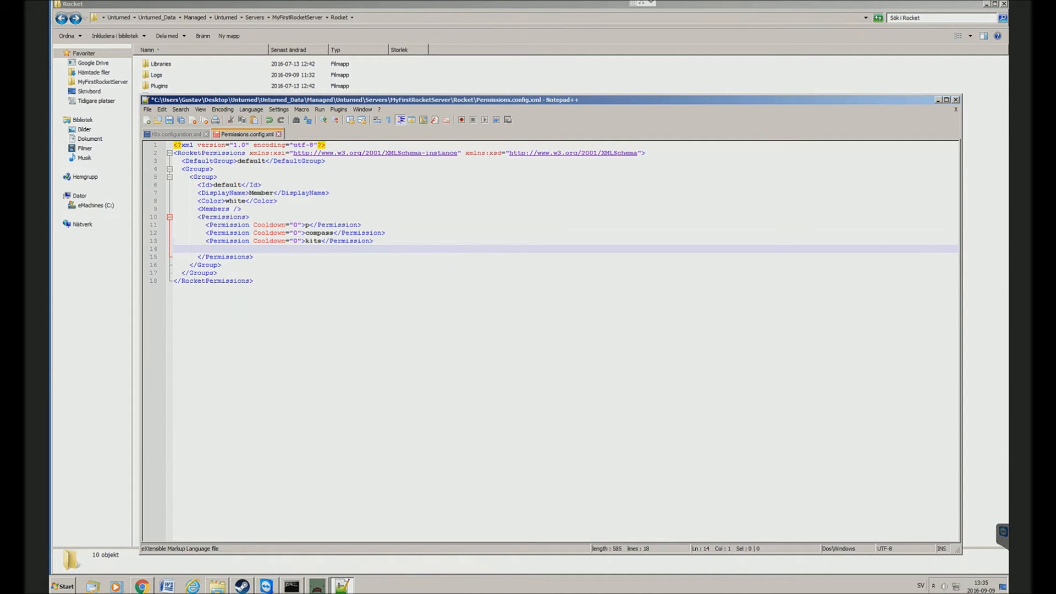
key(BackSpace)
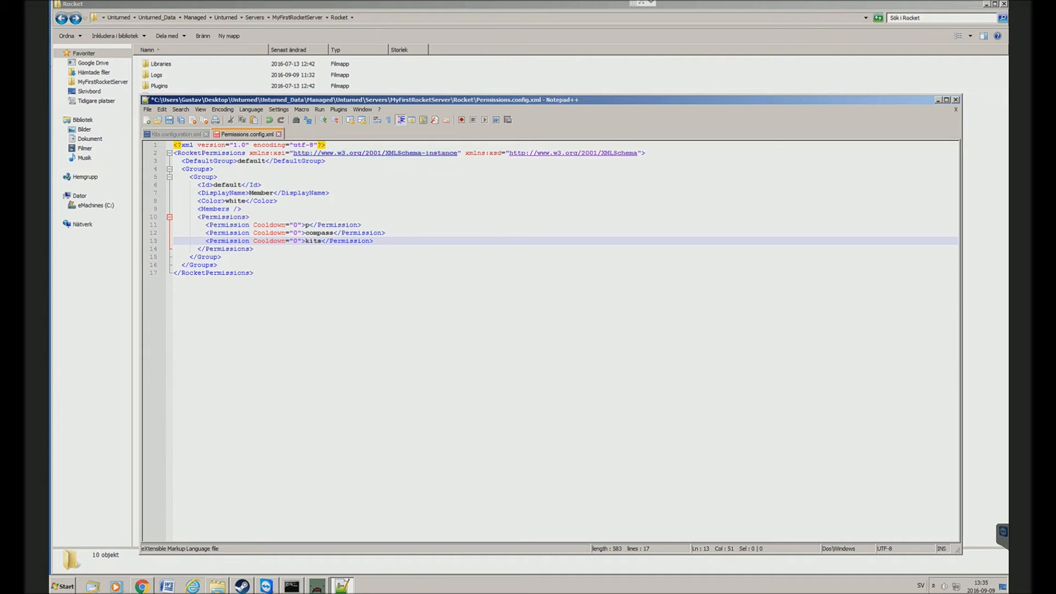
Step: Change the default group's DisplayName to Guest
drag(273, 193, 249, 193)
text(Guest)
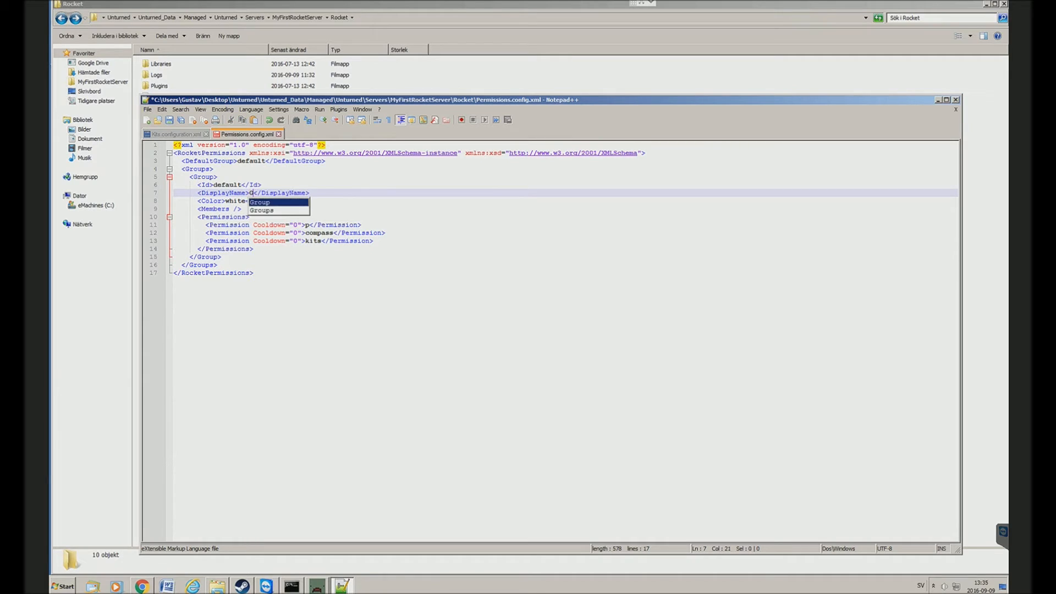
click(254, 273)
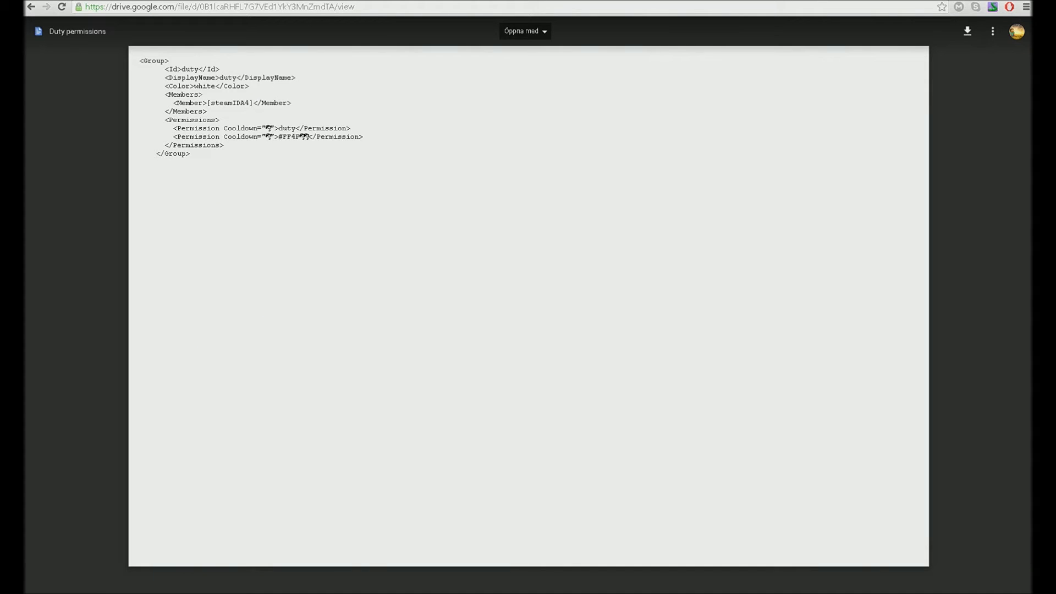
Step: Copy the entire group block from the Duty permissions document in Google Drive and return to Notepad++
double_click(269, 128)
click(268, 128)
key(ctrl+a)
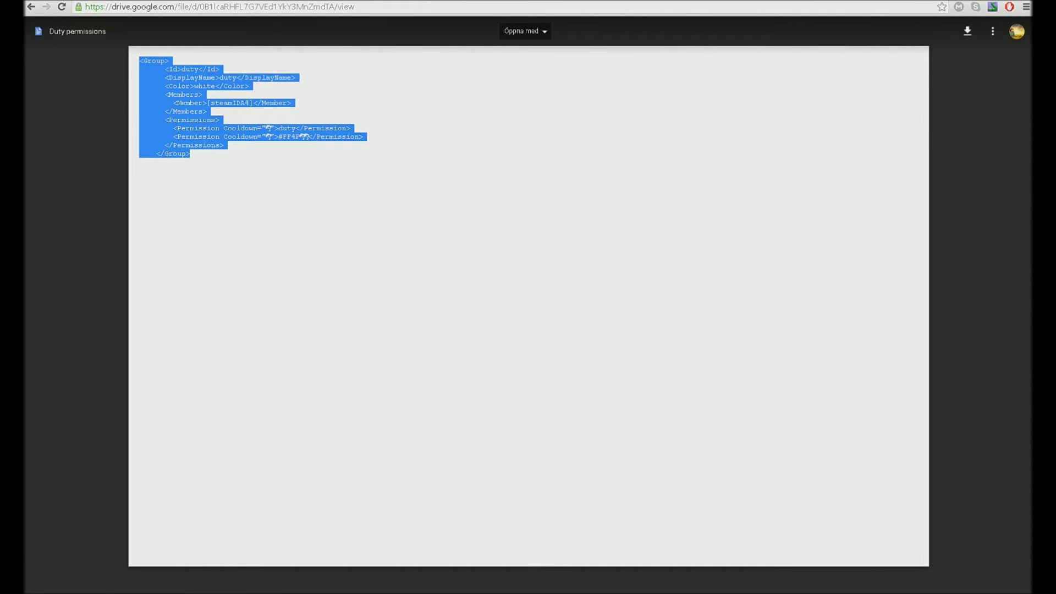
click(448, 593)
click(495, 560)
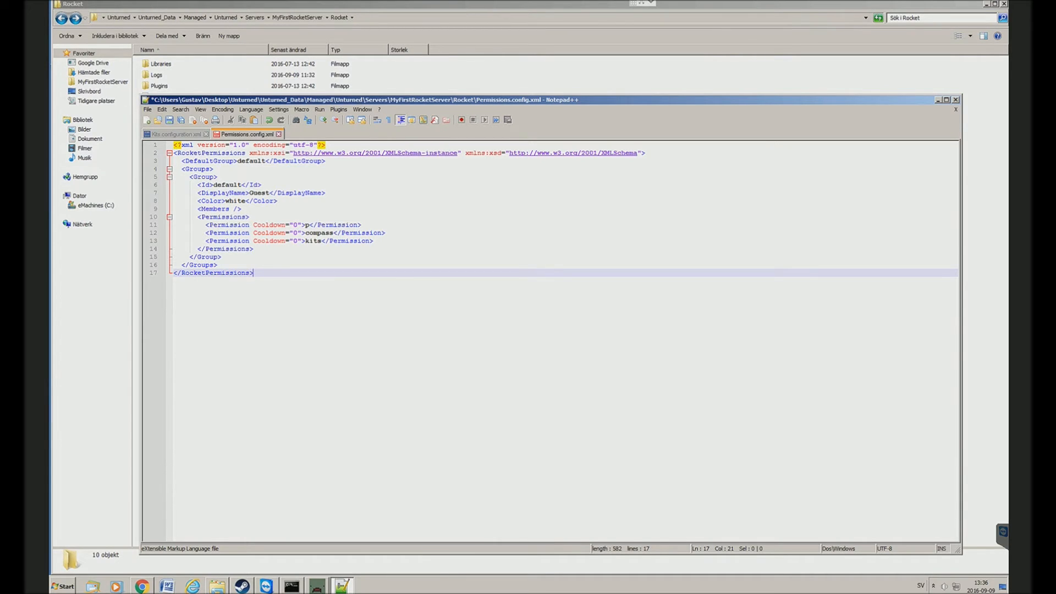
Step: Insert the copied duty group block on a new line after the default group's closing tag
click(169, 168)
click(169, 169)
click(222, 257)
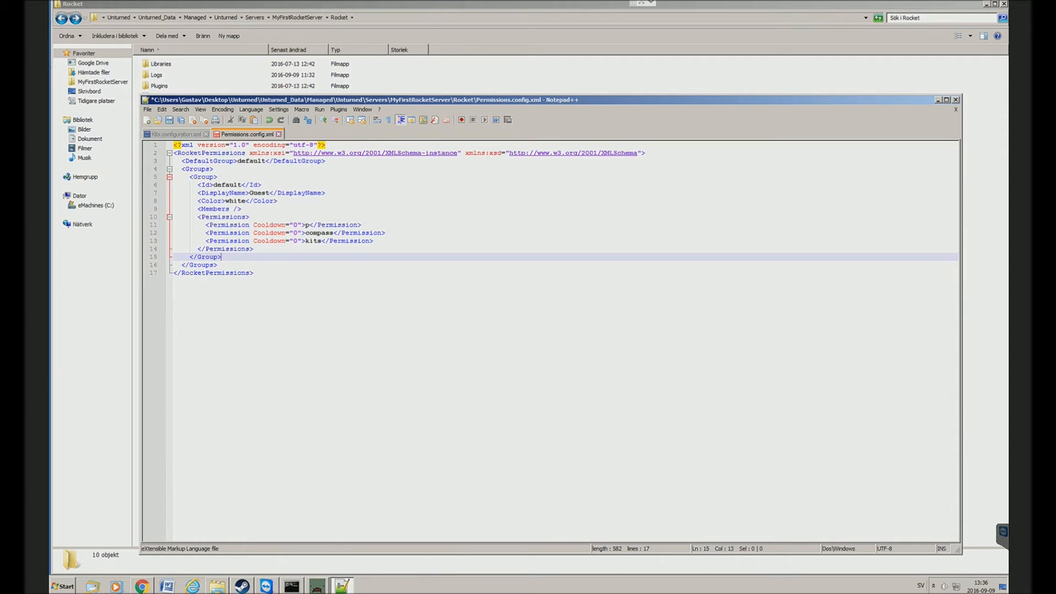
key(Return)
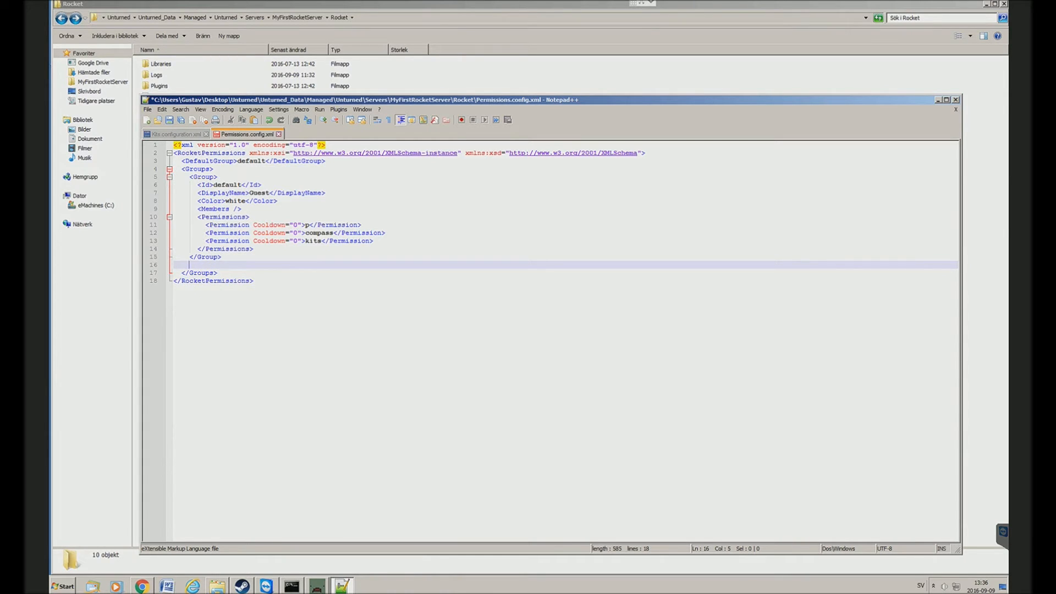
text(<Group>       <Id>duty</Id>       <DisplayName>duty</DisplayName>       <Color>white</Color>       <Members>         <Member>[steamID64]</Member>       </Members>       <Permissions>         <Permission Cooldown="0">duty</Permission>         <Permission Cooldown="0">#FF4500</Permission>       </Permissions>     </Group>)
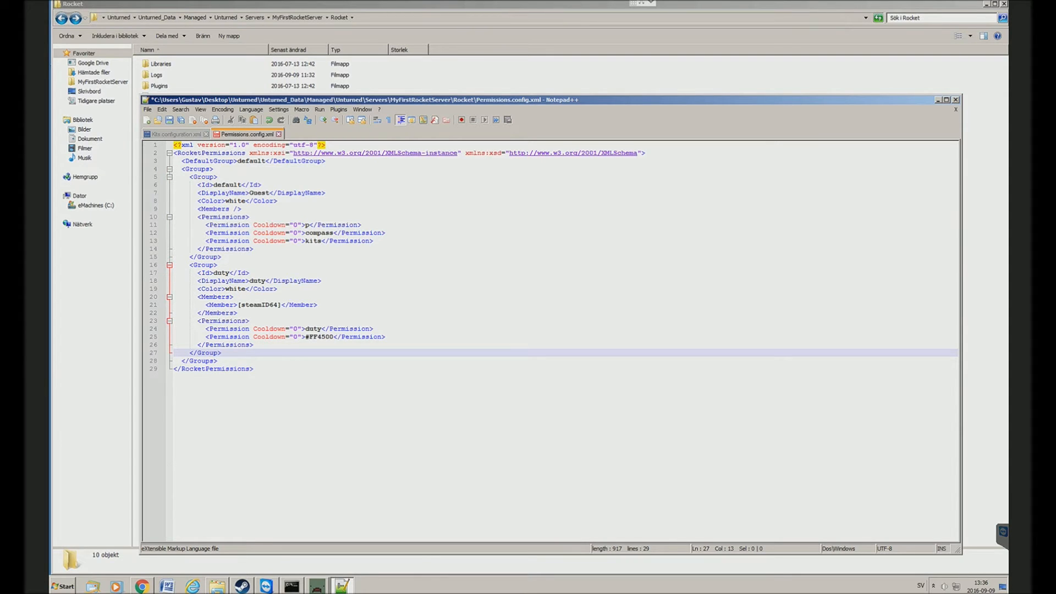
Step: Fold and unfold the default and duty groups to examine how they are nested inside the Groups section
click(169, 177)
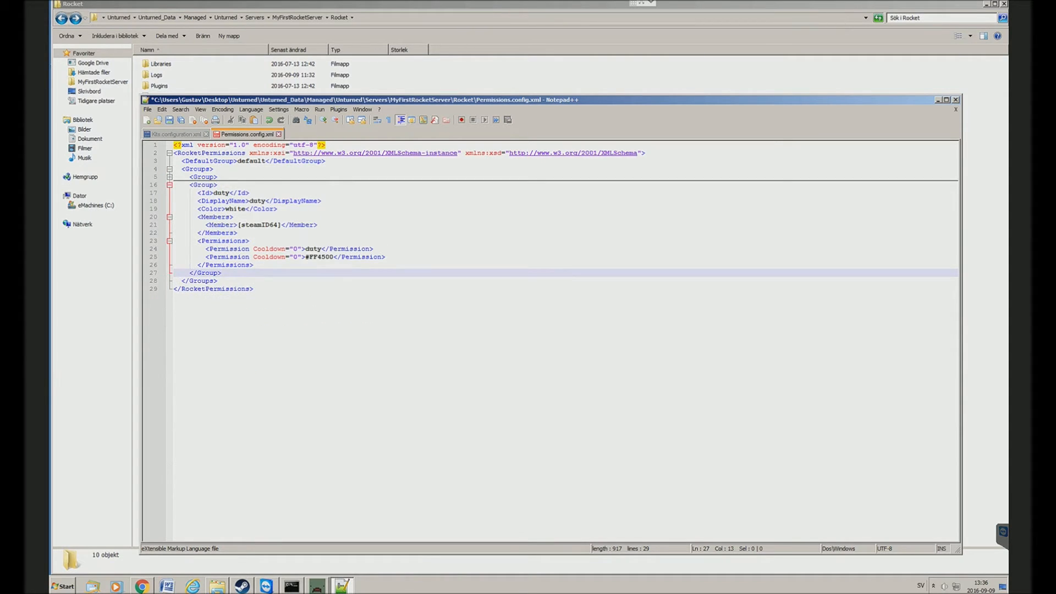
click(169, 185)
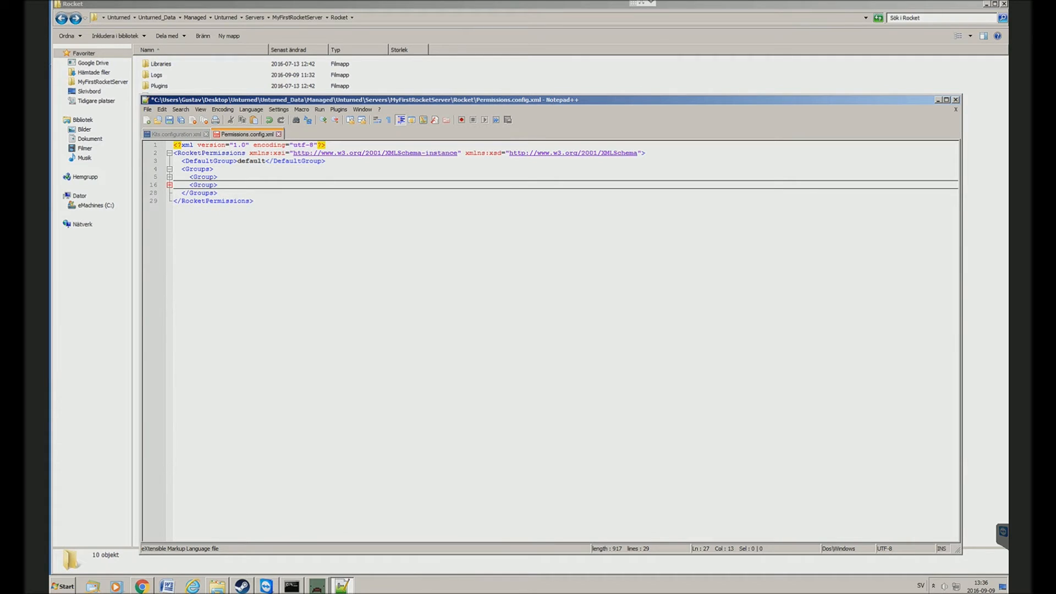
click(169, 177)
click(169, 177)
click(169, 177)
click(169, 177)
click(170, 185)
click(170, 177)
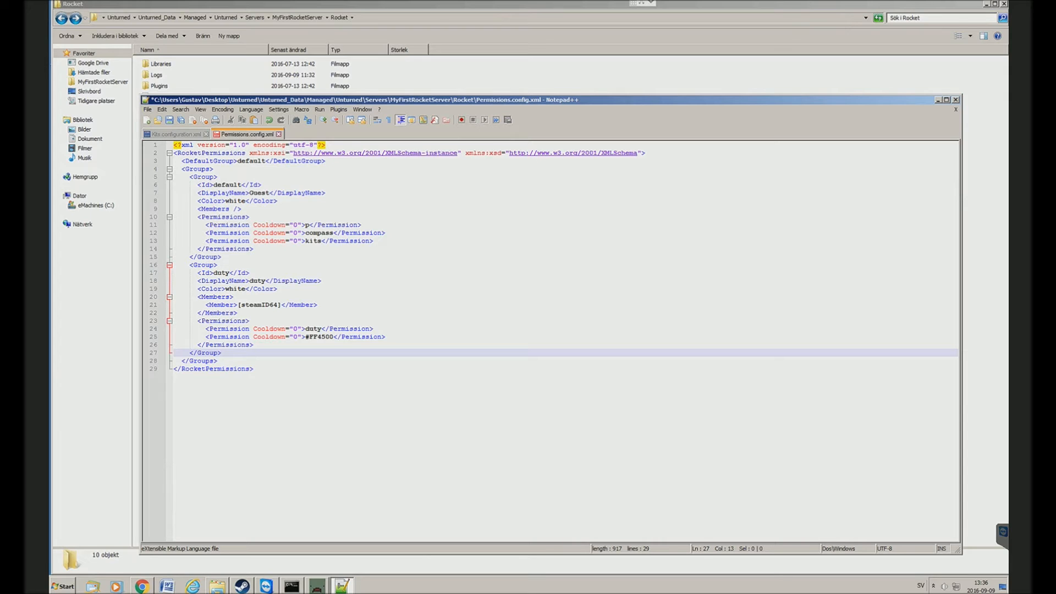
Step: Clear the steamID64 placeholder in the duty group's Member entry, and copy the page URL of the open profile in Steam
drag(278, 305, 242, 304)
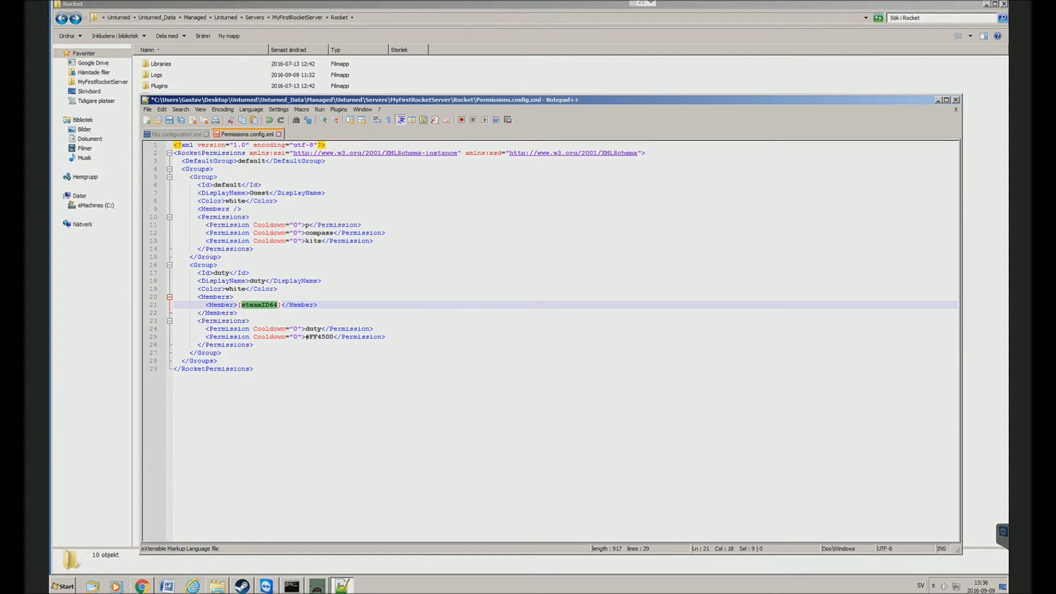
key(BackSpace)
key(alt+Tab)
drag(429, 106, 389, 95)
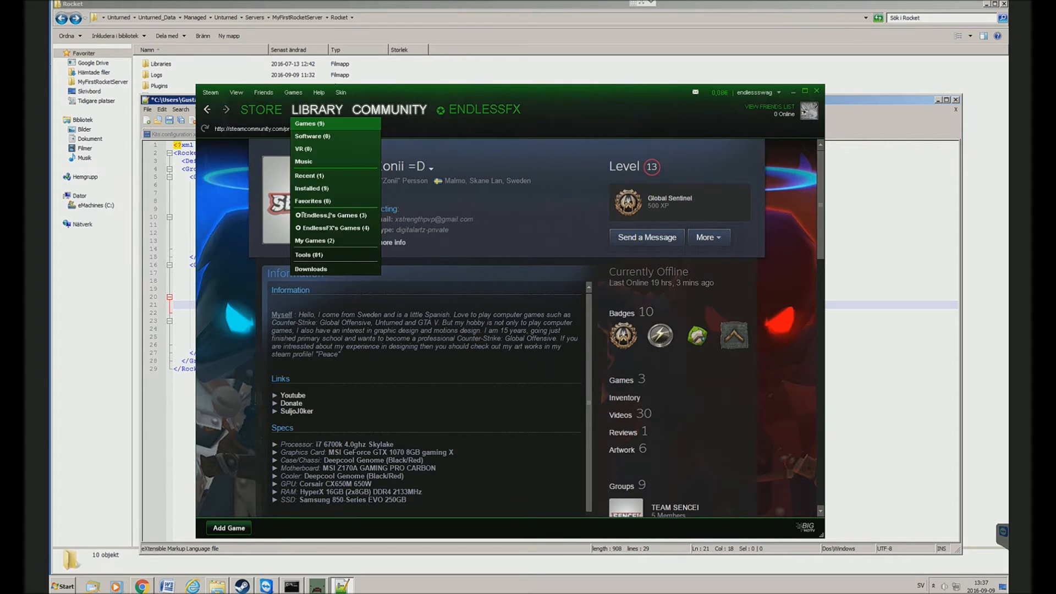
drag(361, 129, 215, 128)
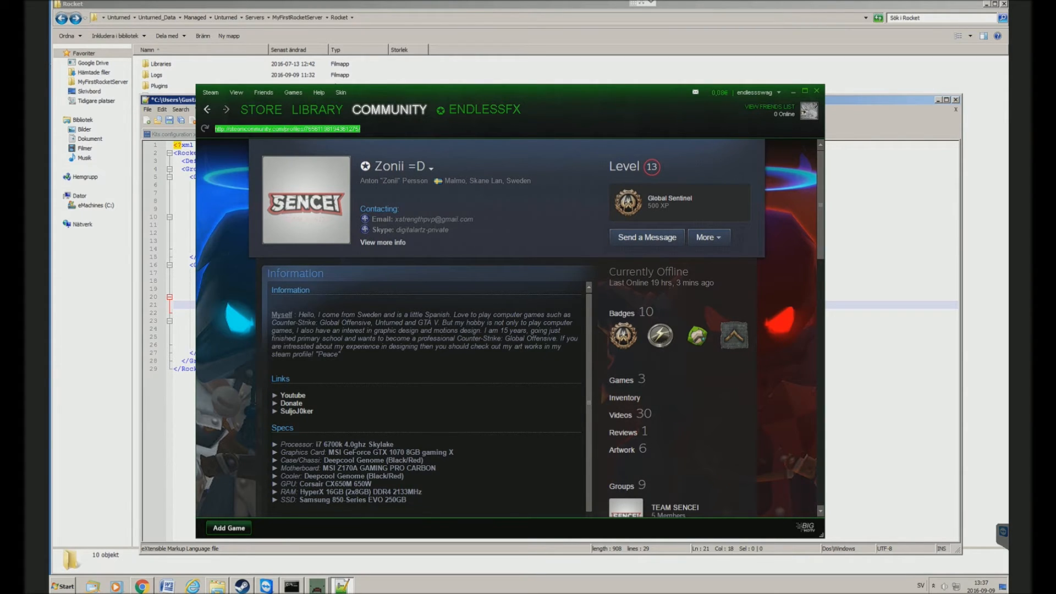
click(288, 129)
right_click(241, 218)
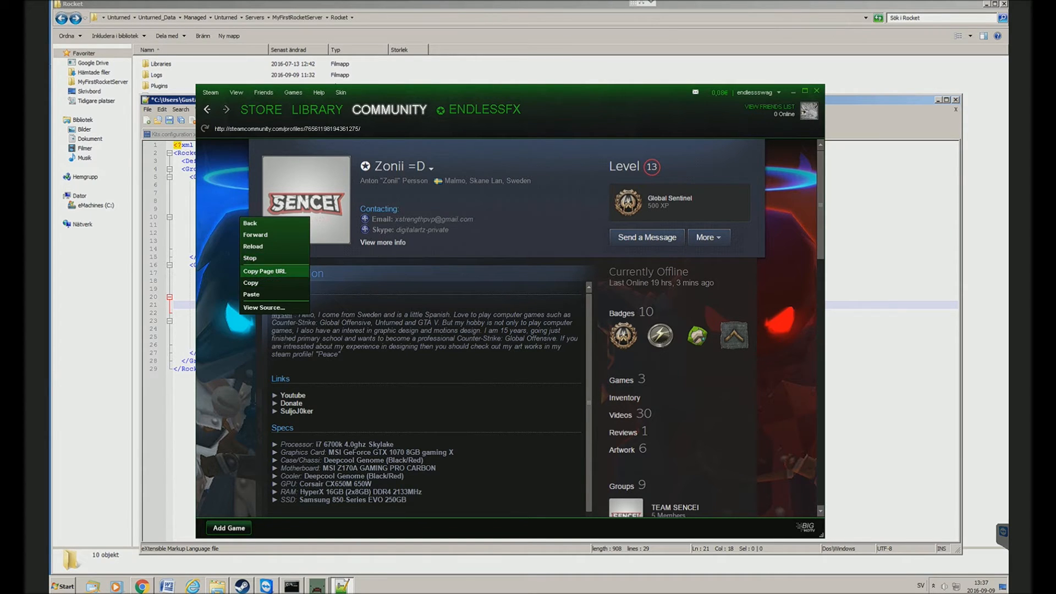
click(264, 271)
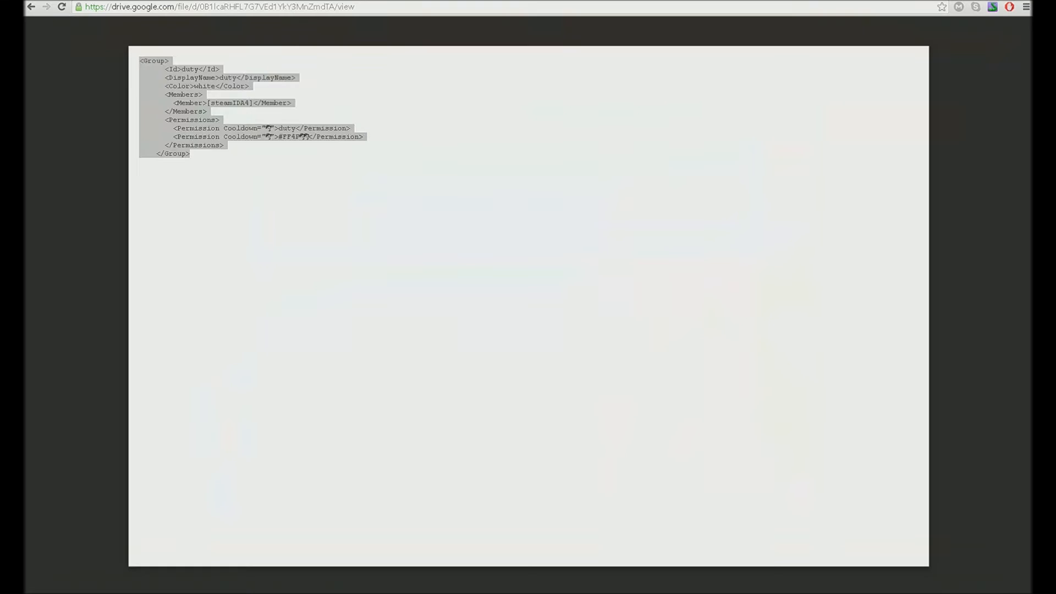
Step: Switch to the steamid.io page in the browser and enter the Steam profile's custom URL for lookup
key(ctrl+a)
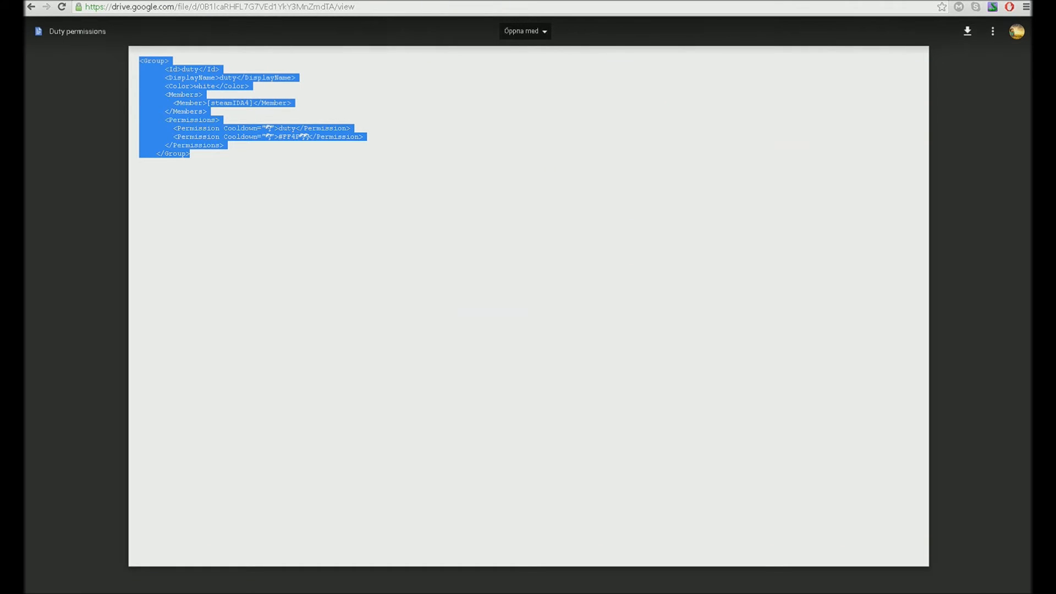
key(ctrl+Tab)
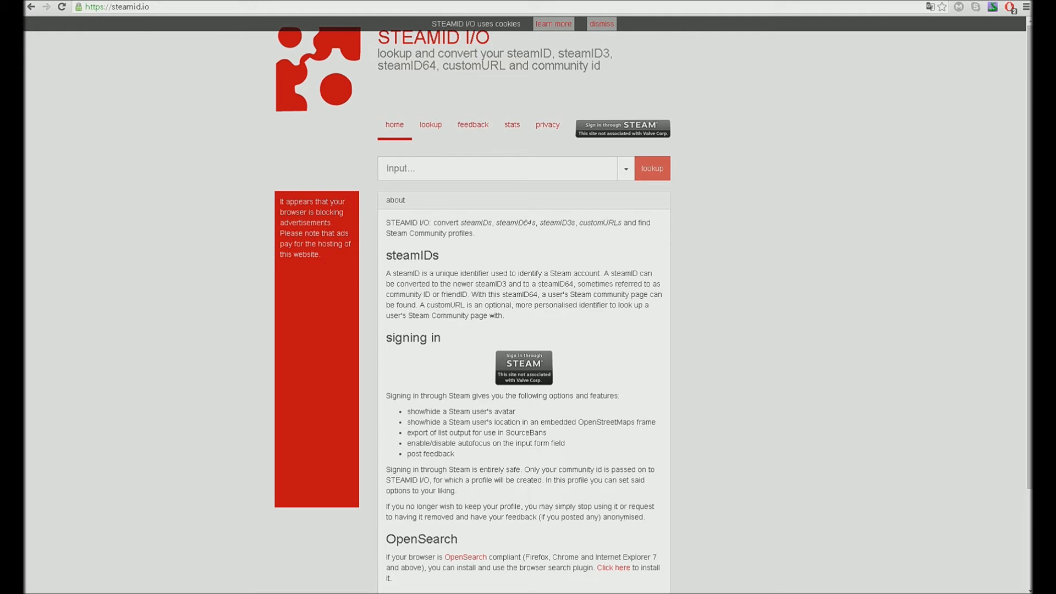
text(http://steamcommunity.com/id/ZoniiGraphics/)
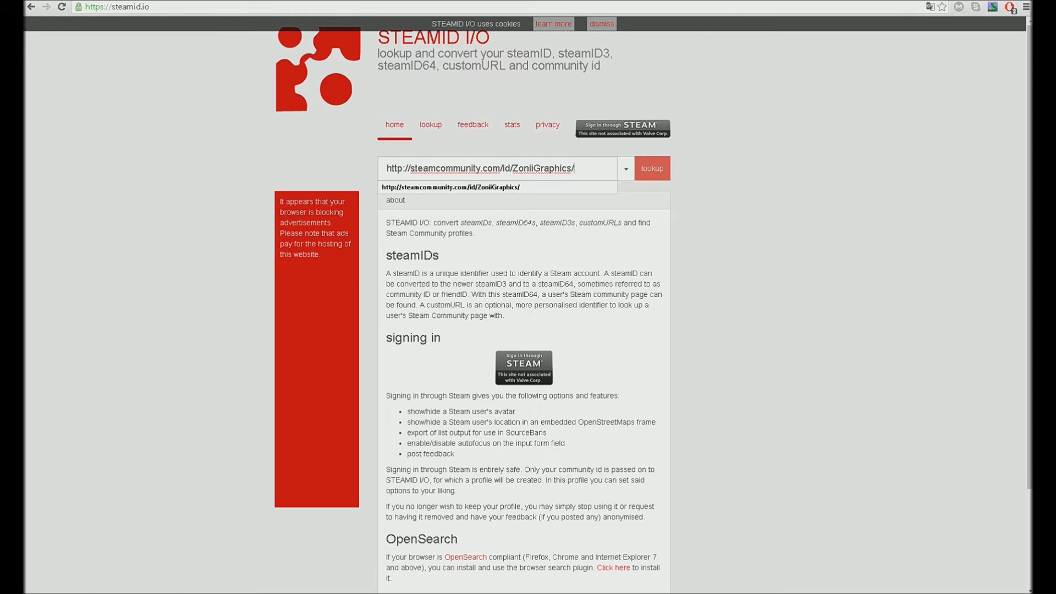
Step: Switch to Steam, open the signed-in account's own profile and copy its page URL
key(alt+Tab)
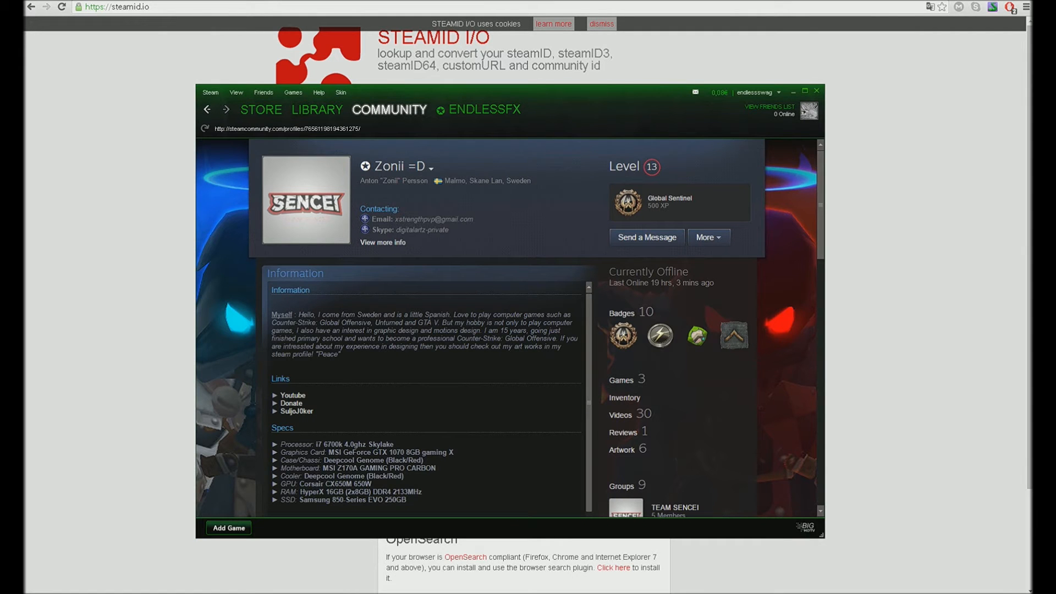
click(769, 107)
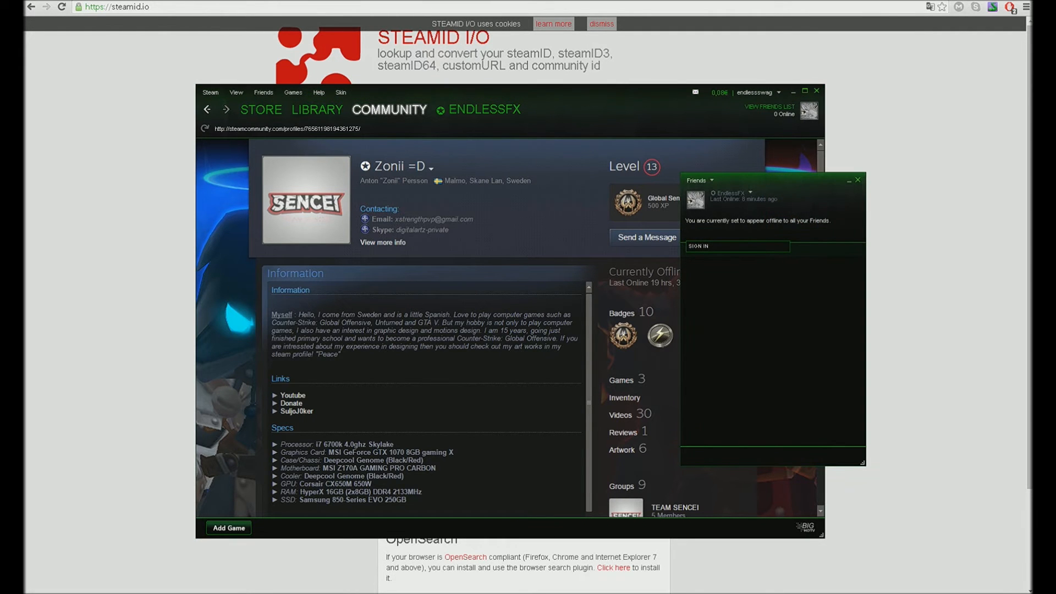
mouse_move(484, 110)
click(448, 136)
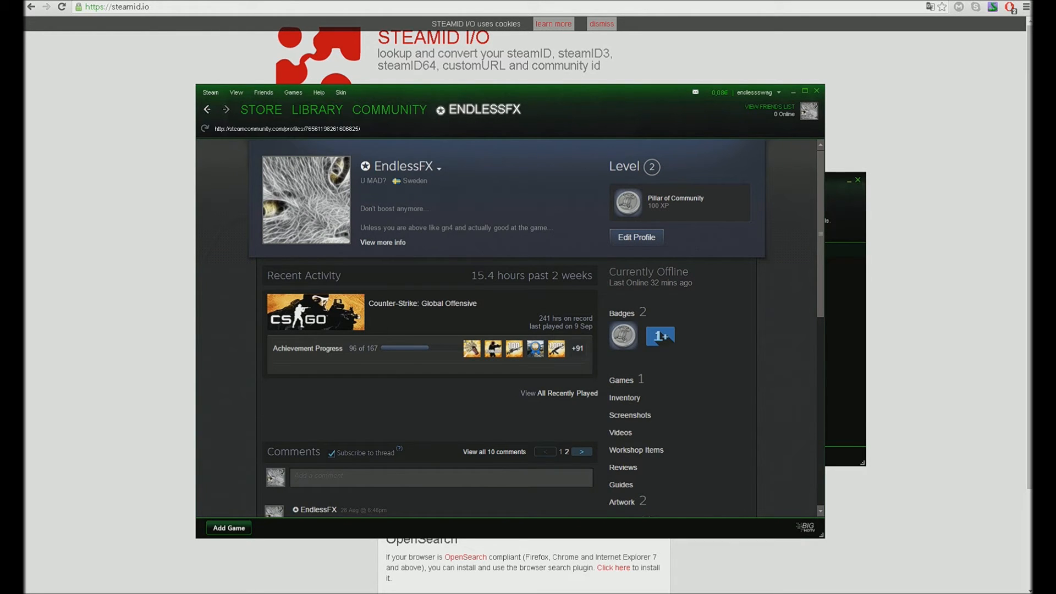
mouse_move(478, 110)
click(447, 136)
drag(360, 128, 221, 129)
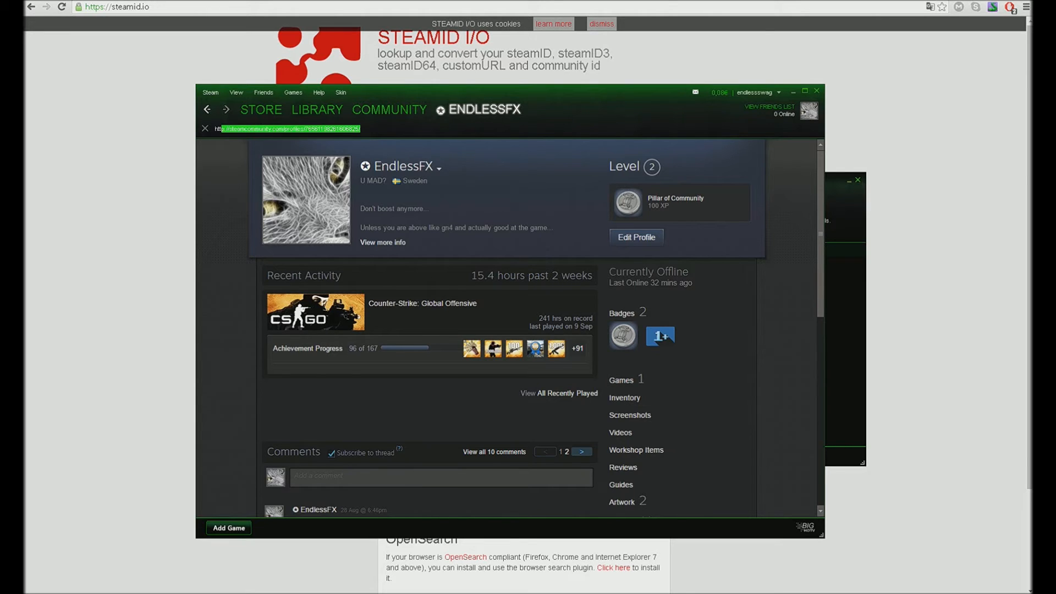
right_click(223, 199)
click(247, 254)
Step: Return to steamid.io and look up the Steam IDs for the profile URL already entered
click(143, 231)
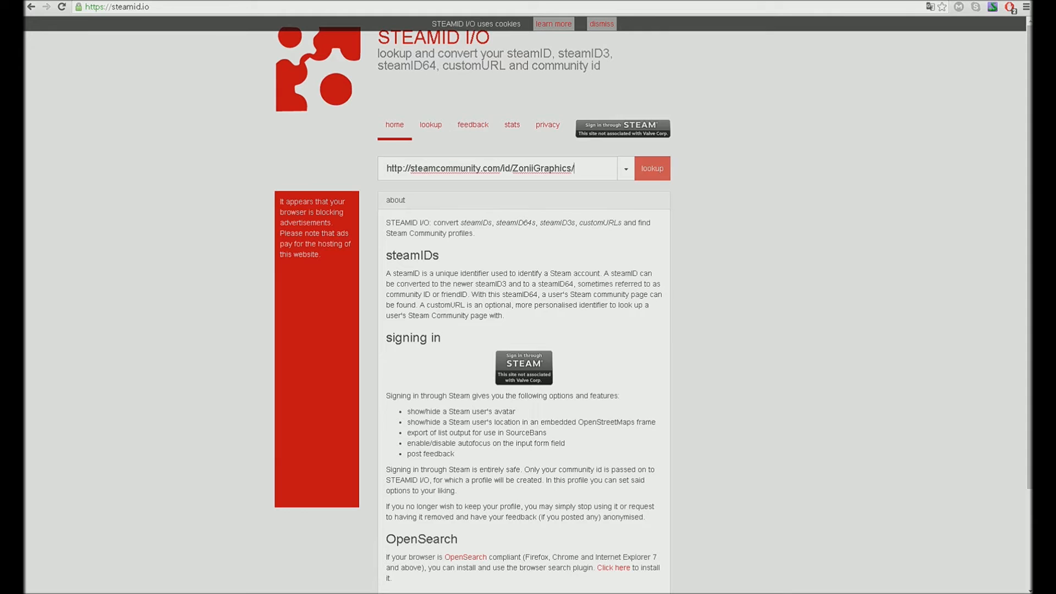
click(652, 168)
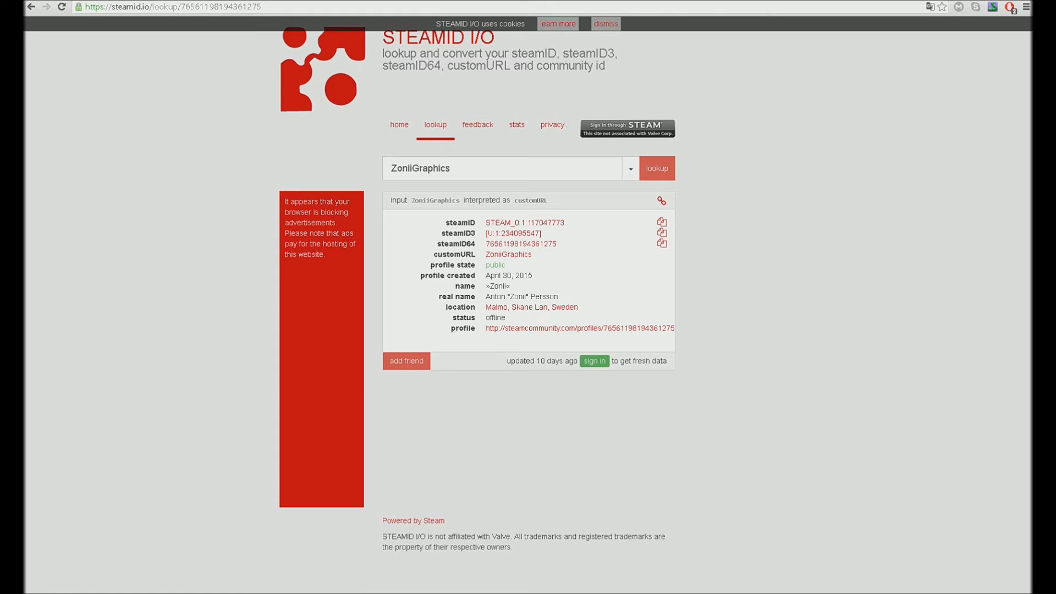
Step: Copy the steamID64 from the steamid.io results and paste it between the brackets of the duty group's Member entry in Permissions.config.xml
drag(443, 219, 672, 333)
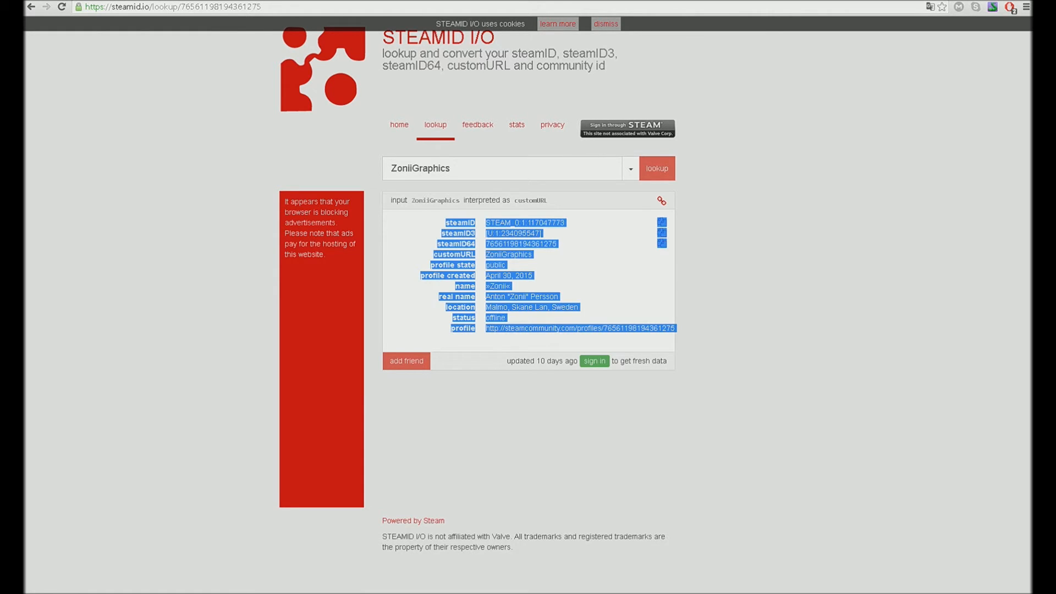
click(599, 275)
drag(485, 243, 556, 244)
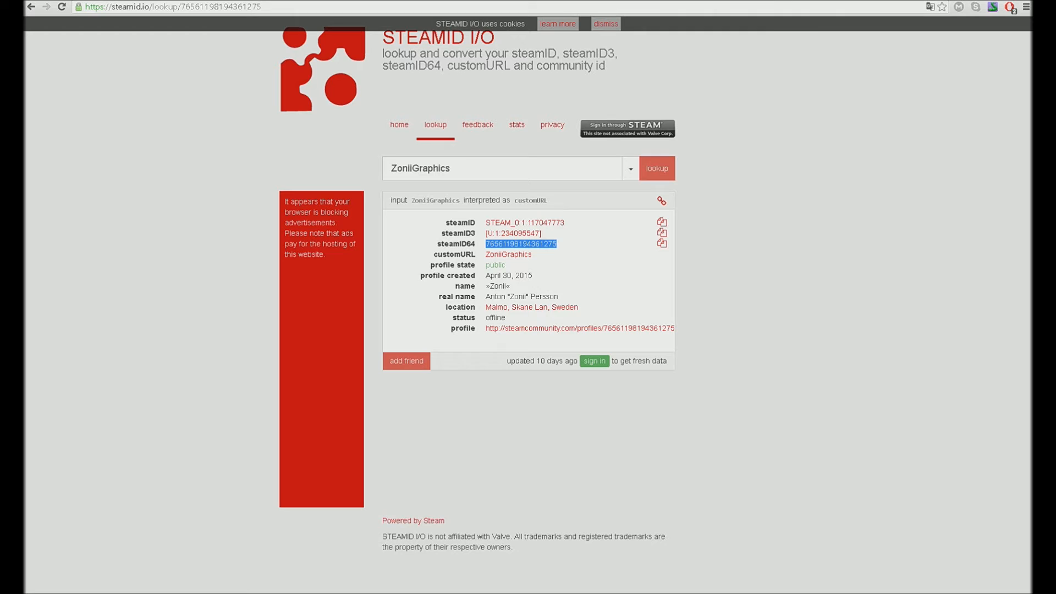
mouse_move(447, 593)
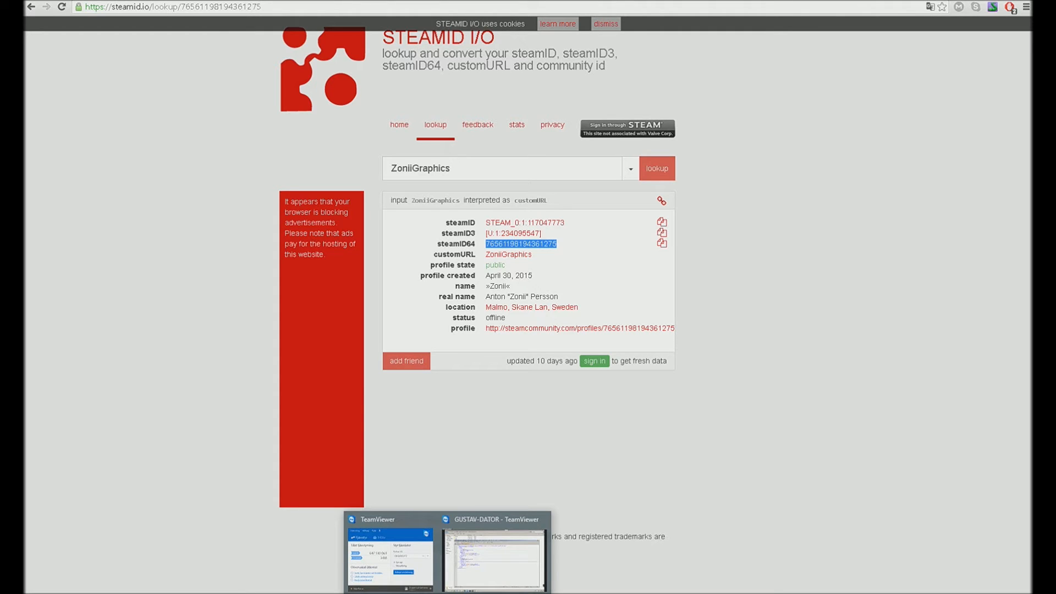
click(494, 559)
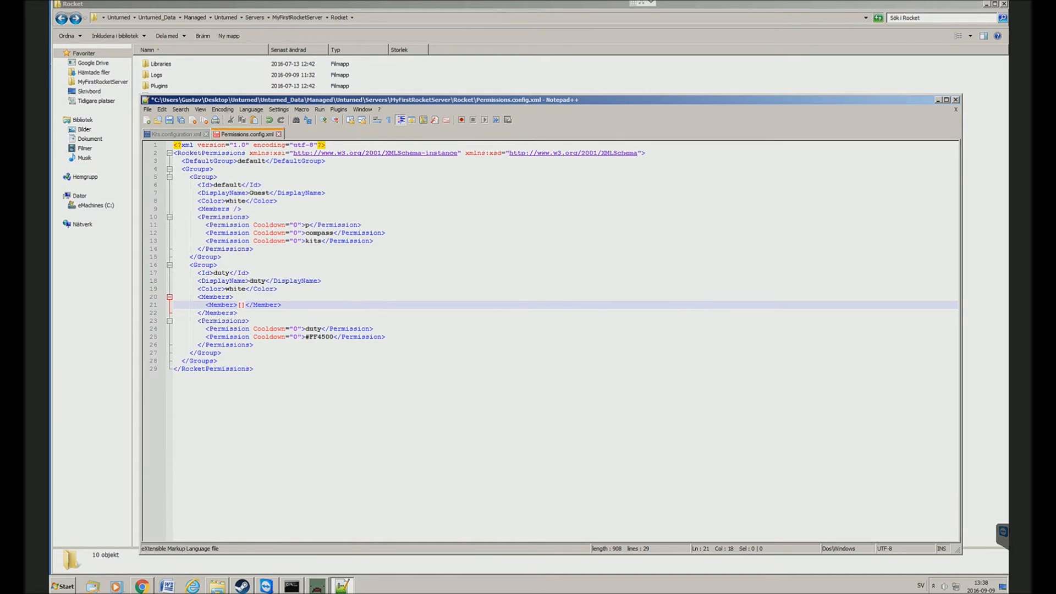
key(ctrl+v)
drag(373, 241, 293, 233)
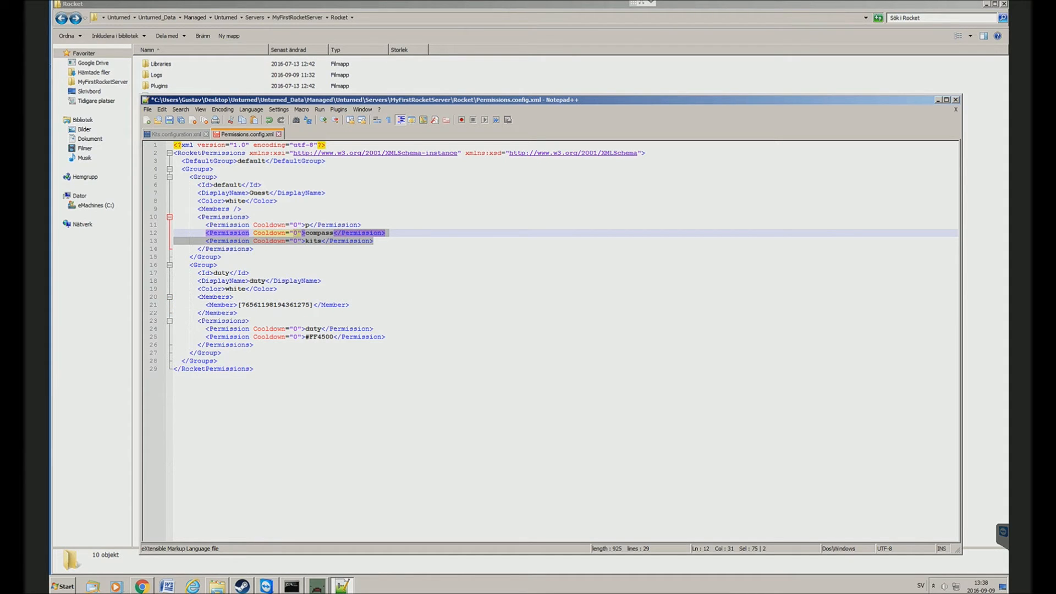
click(285, 304)
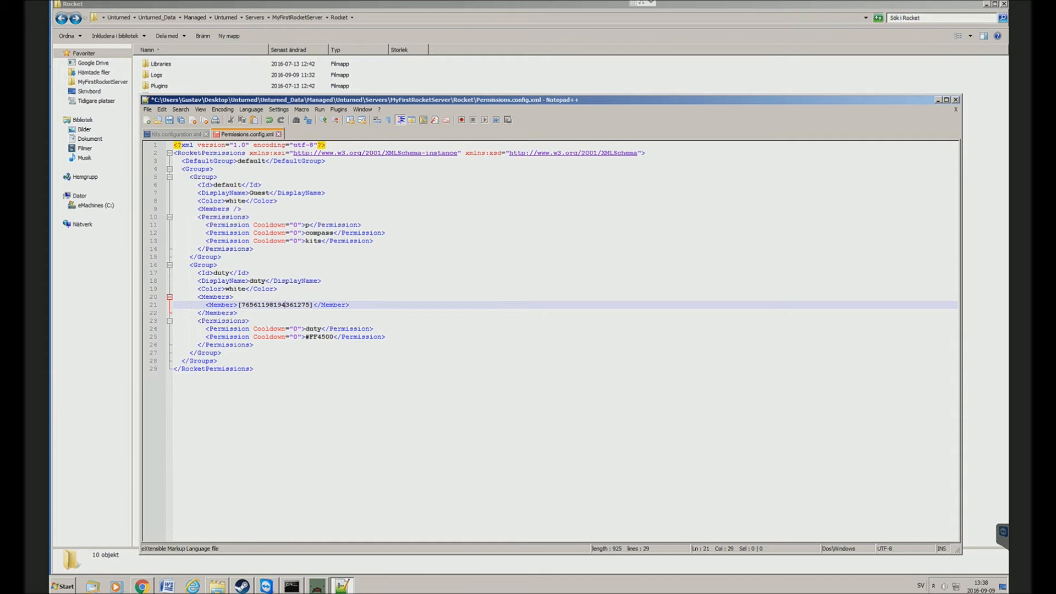
Step: Copy the entire duty group block and insert a new line after the default group's closing tag
drag(222, 353, 175, 264)
key(ctrl+c)
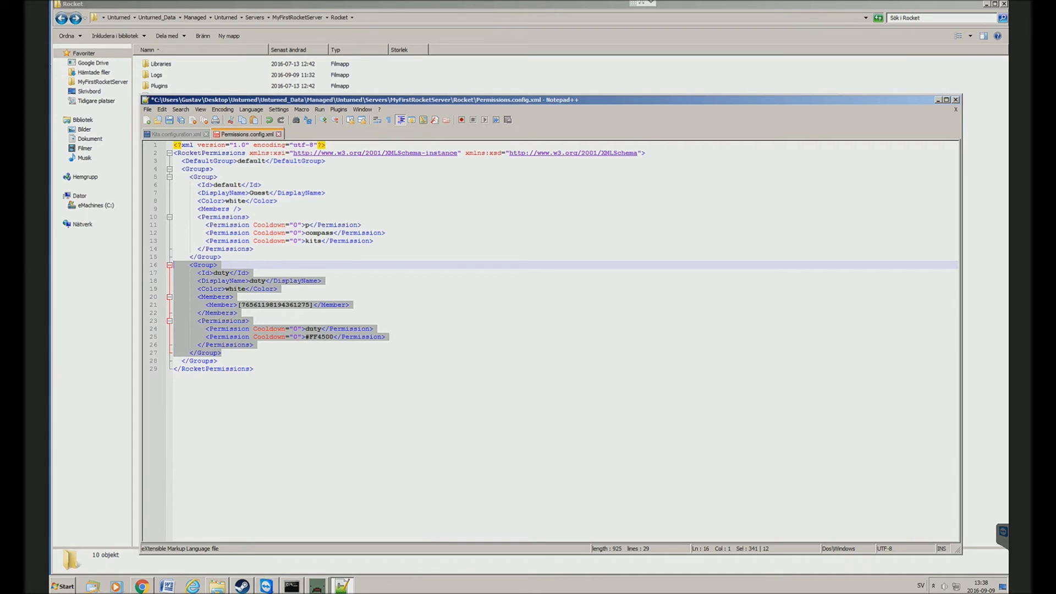
click(222, 352)
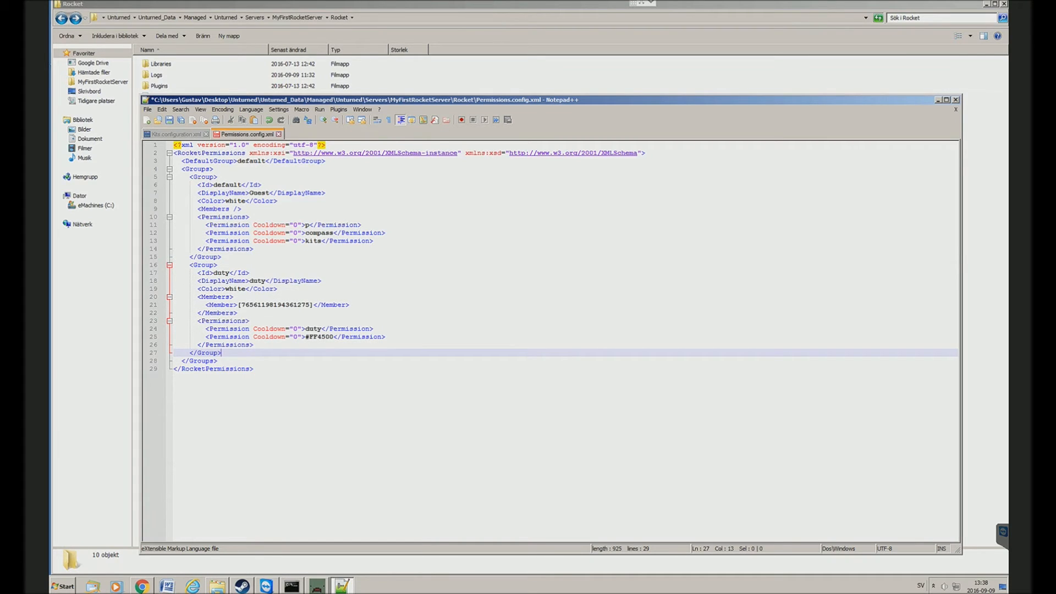
click(169, 265)
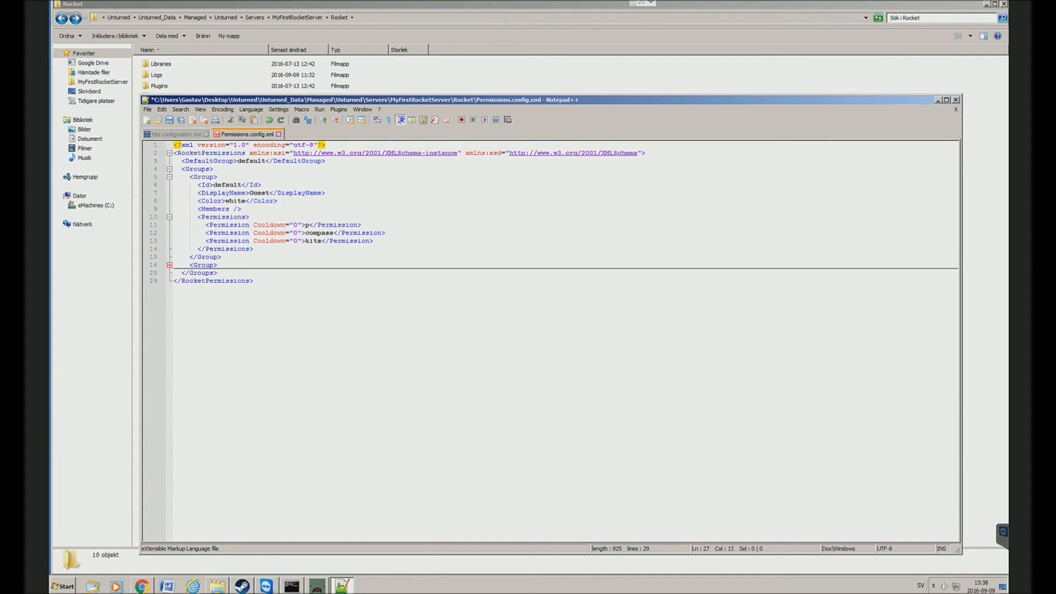
click(223, 257)
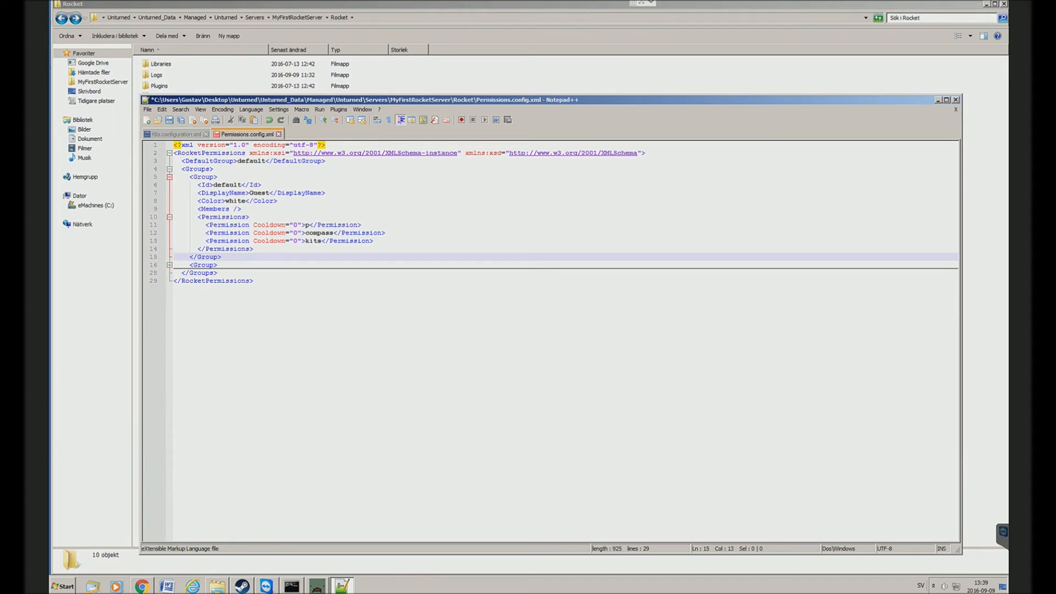
key(Return)
Step: Try to paste the copied duty group on the new line and correct the indentation of its opening tag
key(ctrl+v)
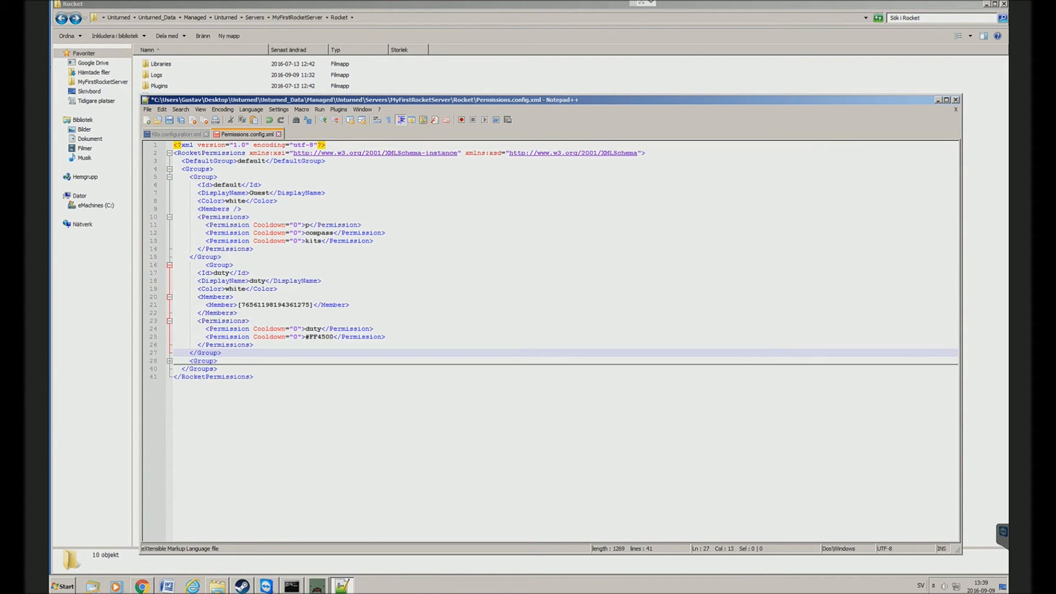
click(170, 265)
click(169, 176)
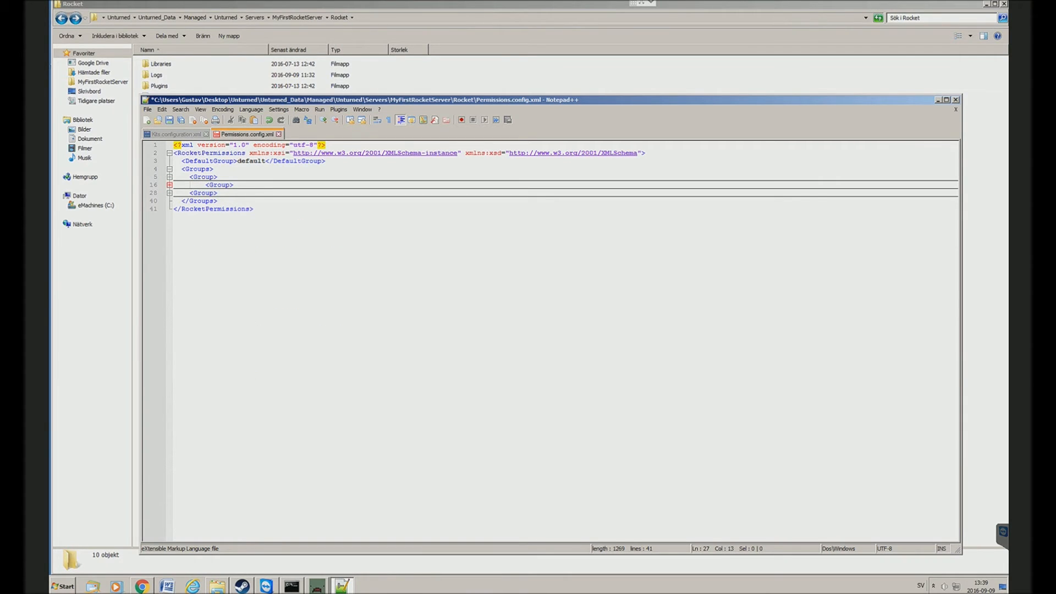
click(205, 185)
key(BackSpace)
key(BackSpace)
key(BackSpace)
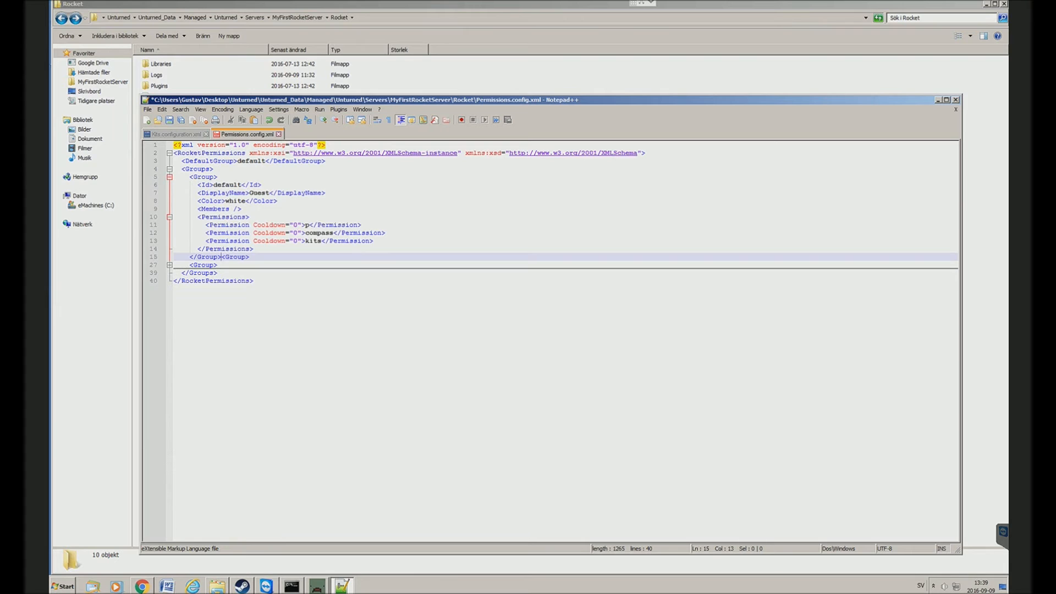
key(ctrl+z)
key(ctrl+z)
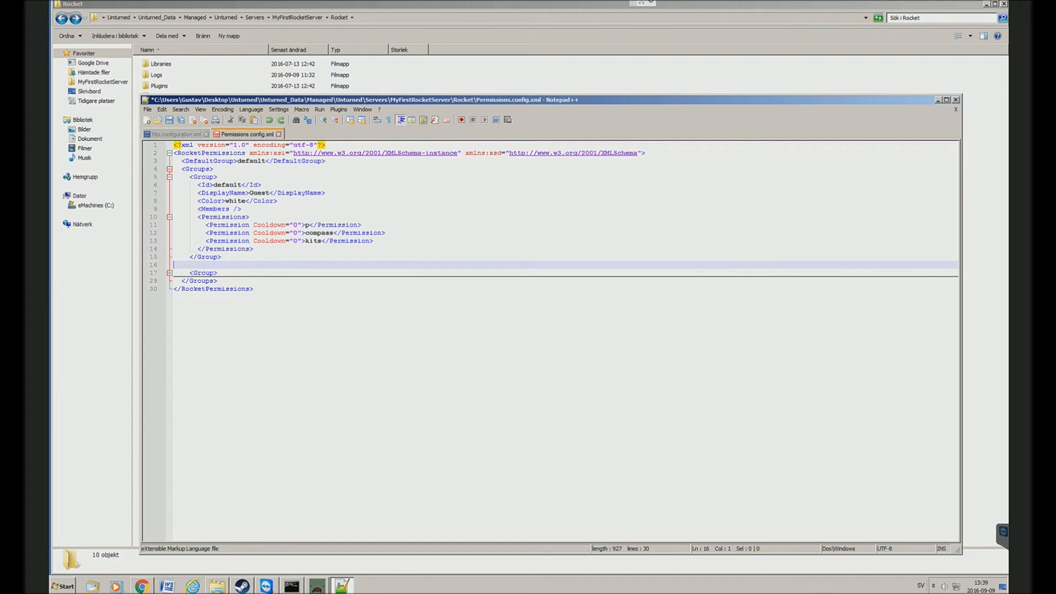
Step: Paste the copied duty group on the empty line below the default group, then collapse the default group and leave both duty groups expanded
key(ctrl+v)
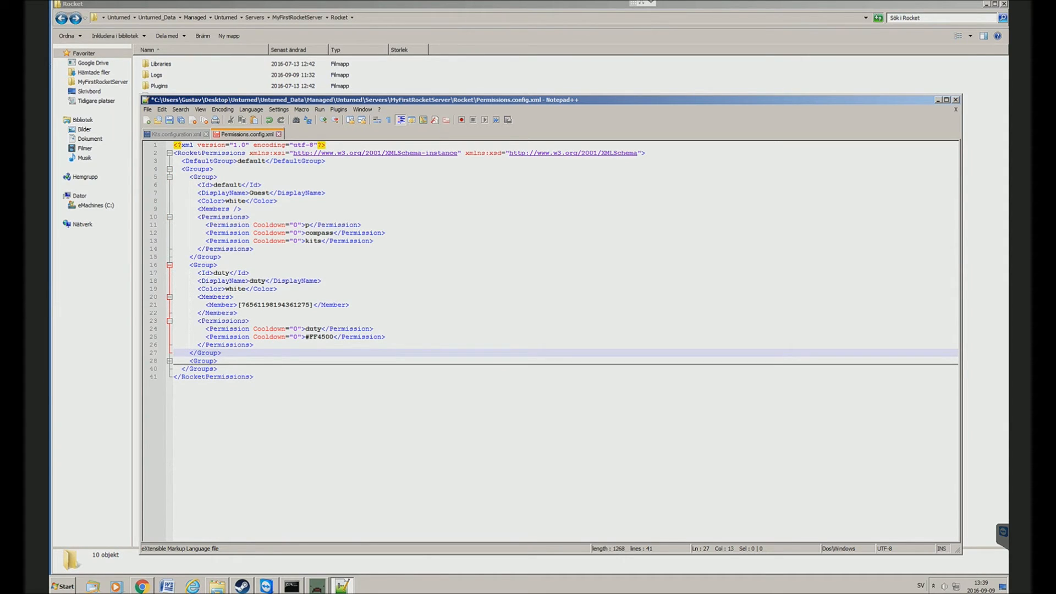
click(169, 265)
click(169, 218)
click(169, 177)
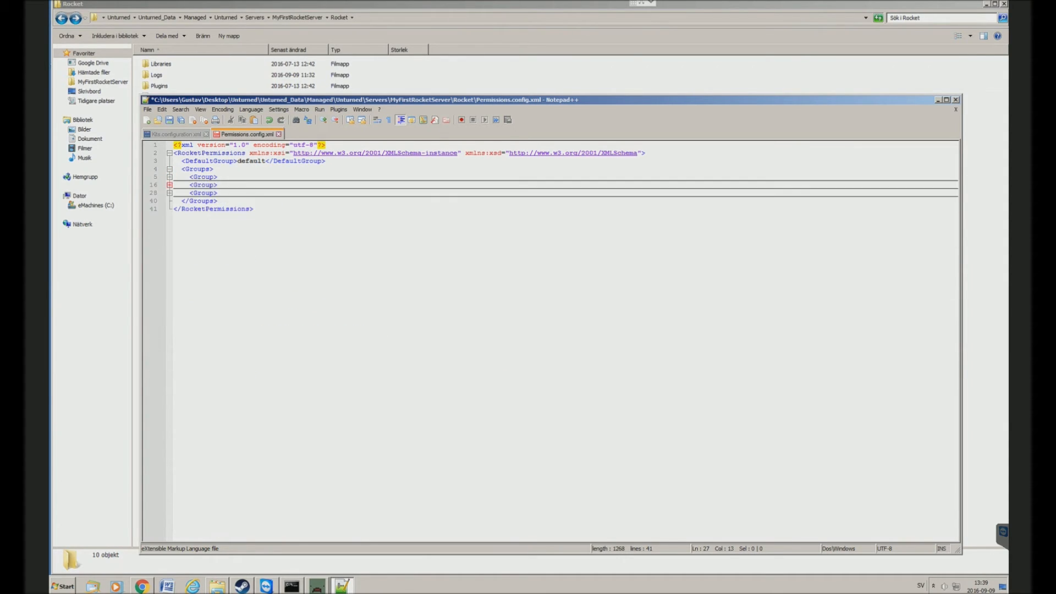
drag(190, 177, 218, 193)
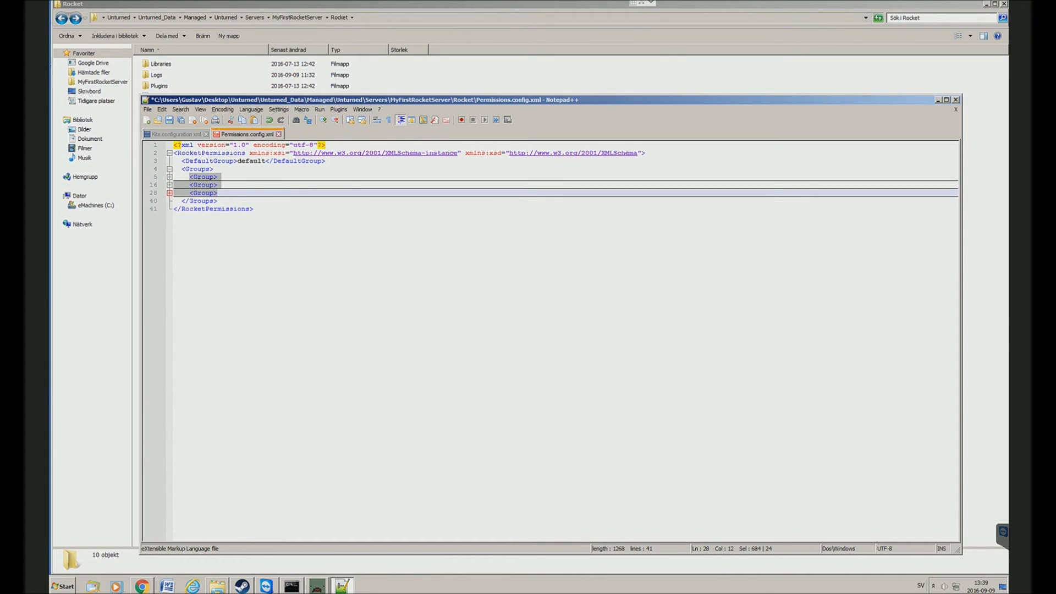
click(169, 185)
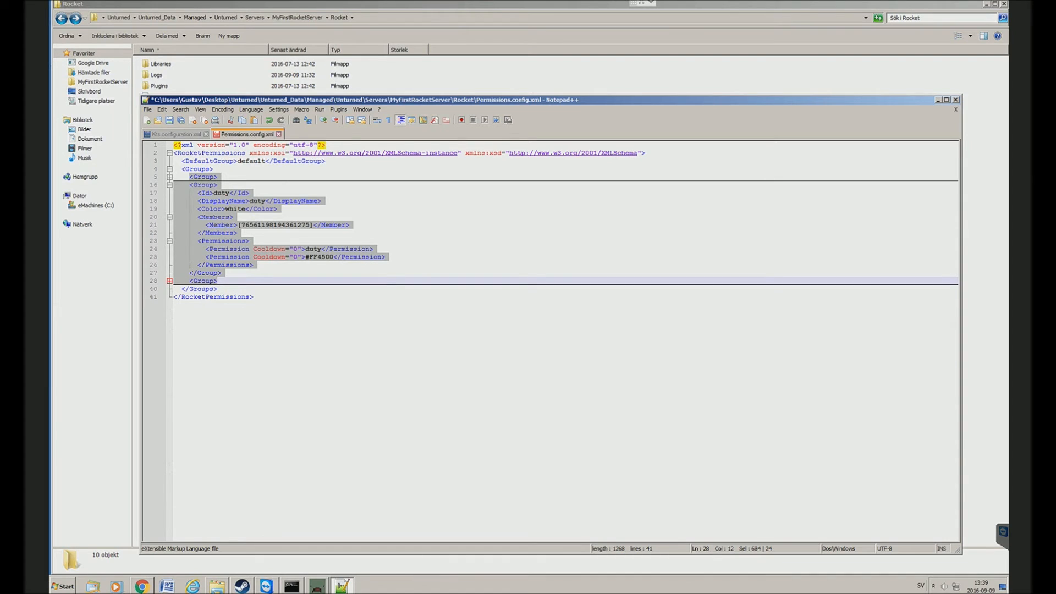
click(170, 177)
click(170, 177)
click(170, 185)
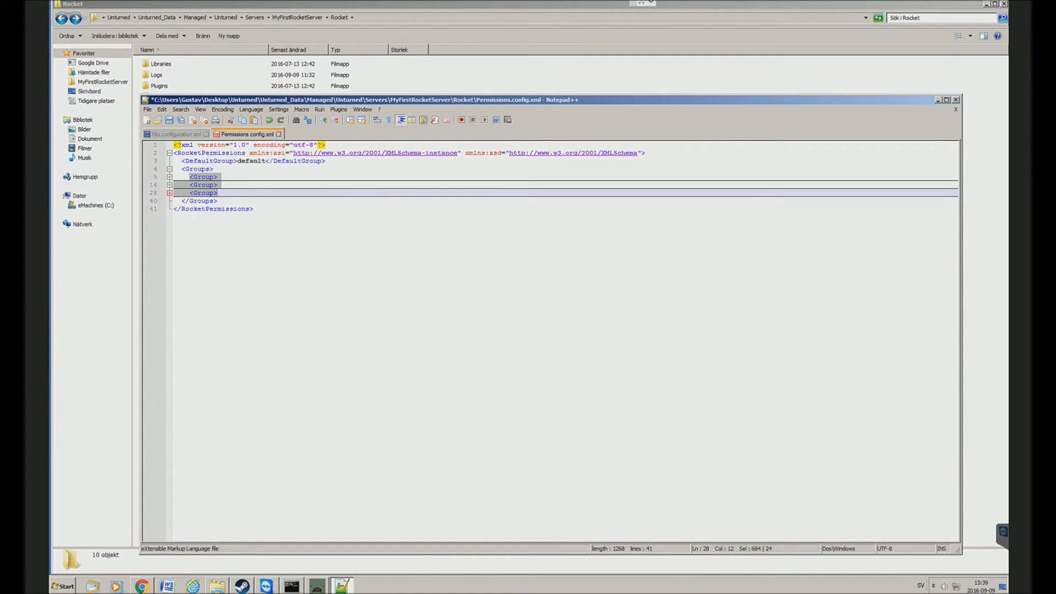
click(169, 193)
click(169, 185)
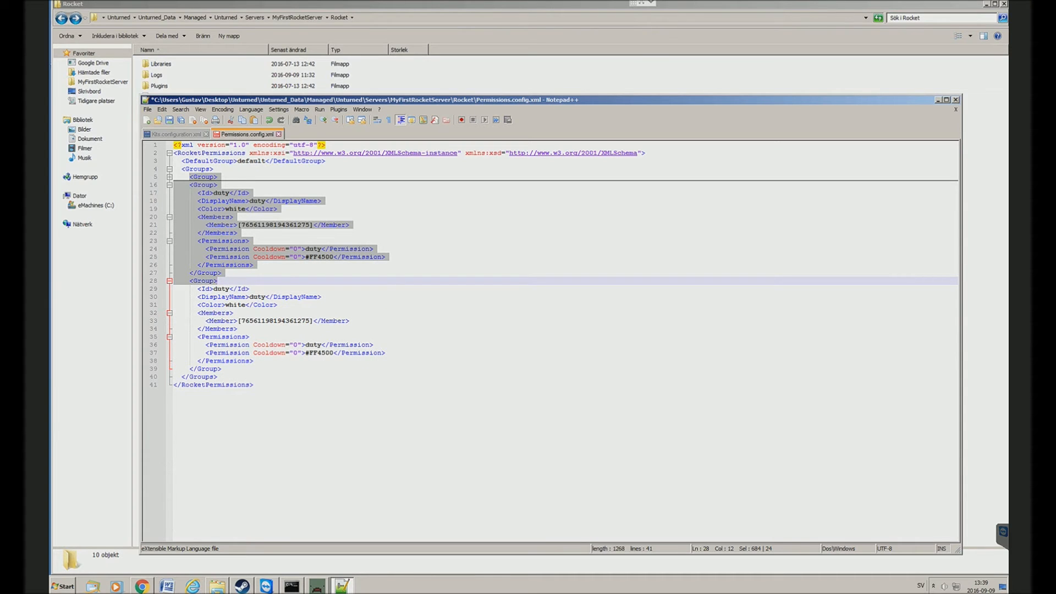
Step: Set the Id of the first of the two duty groups to admin
click(229, 193)
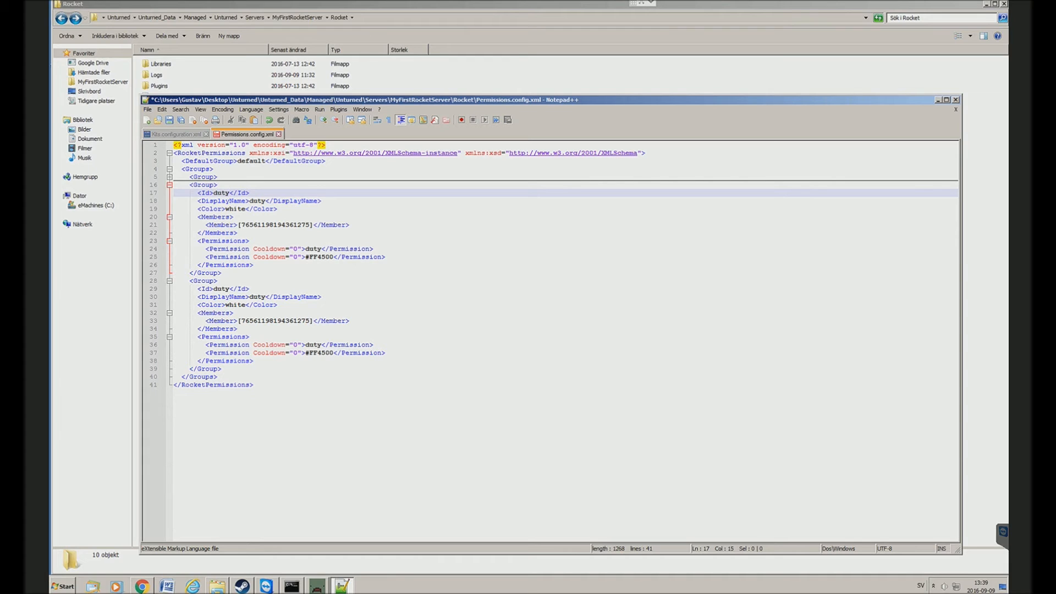
key(BackSpace)
key(BackSpace)
key(BackSpace)
key(BackSpace)
text(ad)
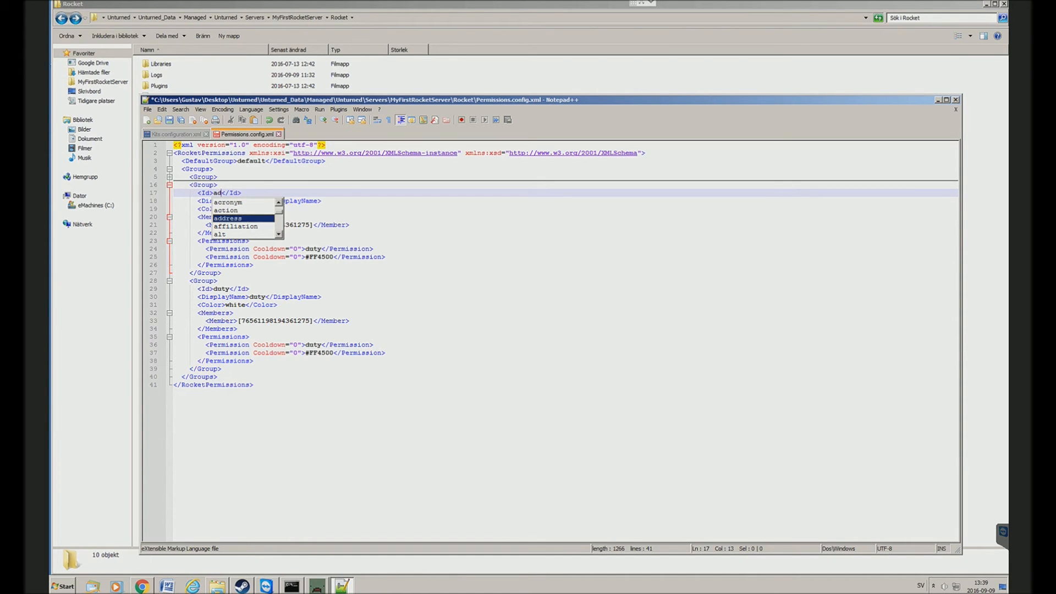
text(min)
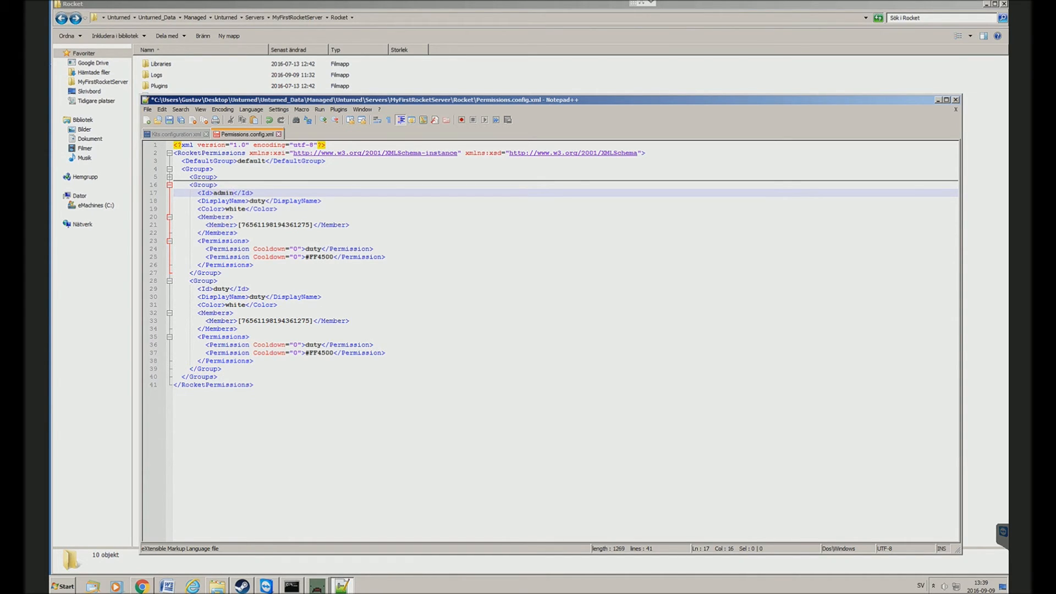
Step: Set the DisplayName of the admin group to Admin
click(265, 201)
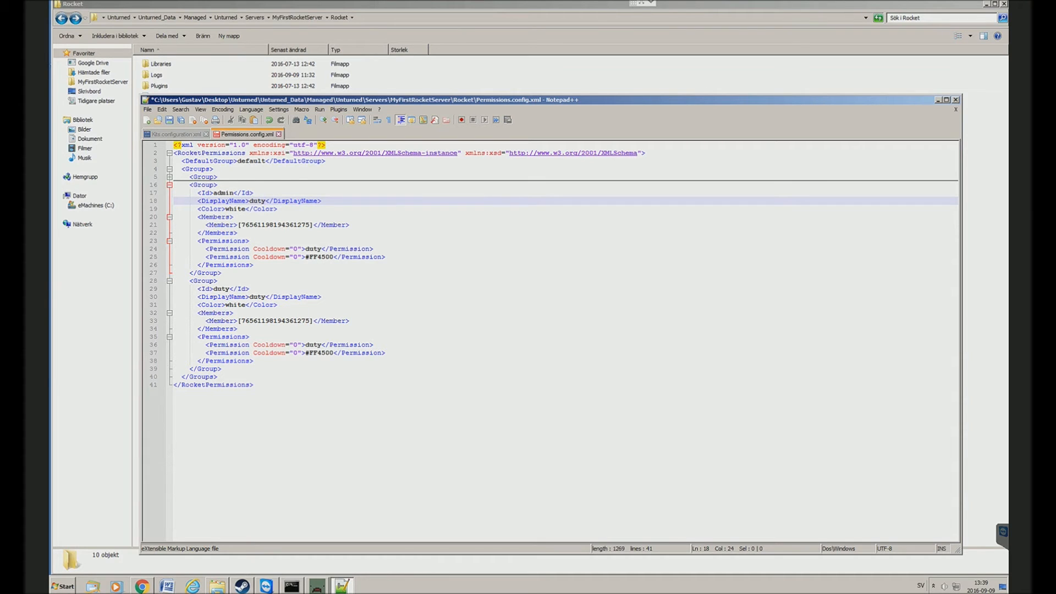
key(BackSpace)
key(BackSpace)
key(BackSpace)
key(BackSpace)
text(Banana)
key(BackSpace)
key(BackSpace)
key(BackSpace)
key(BackSpace)
key(BackSpace)
key(BackSpace)
text(Admin)
Step: Copy the admin group's Member entry and paste it as a second member line directly below it
drag(241, 225, 309, 225)
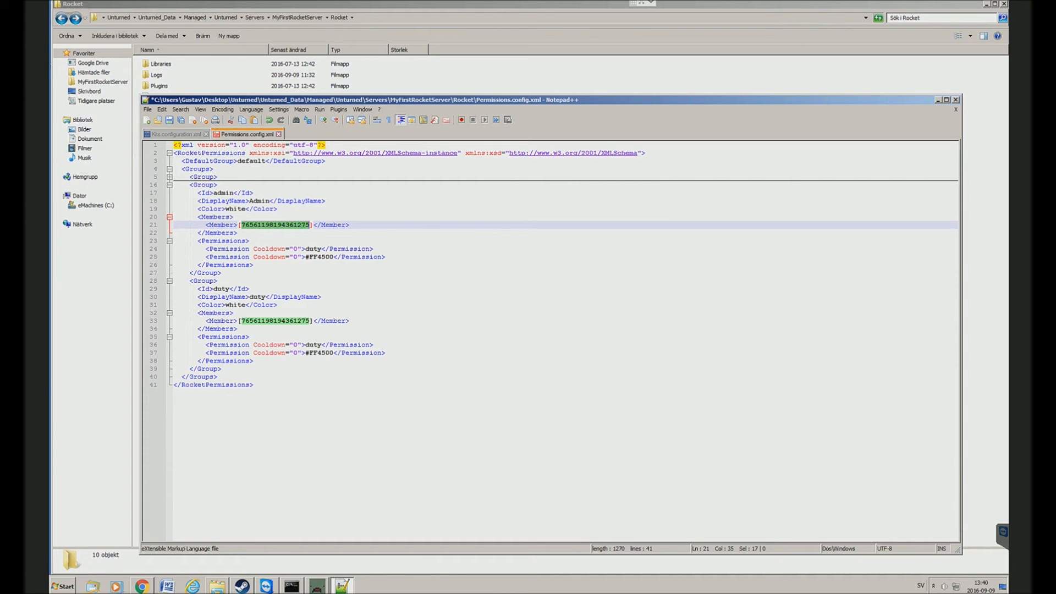
click(266, 225)
click(266, 321)
click(257, 225)
drag(350, 224, 206, 224)
key(ctrl+c)
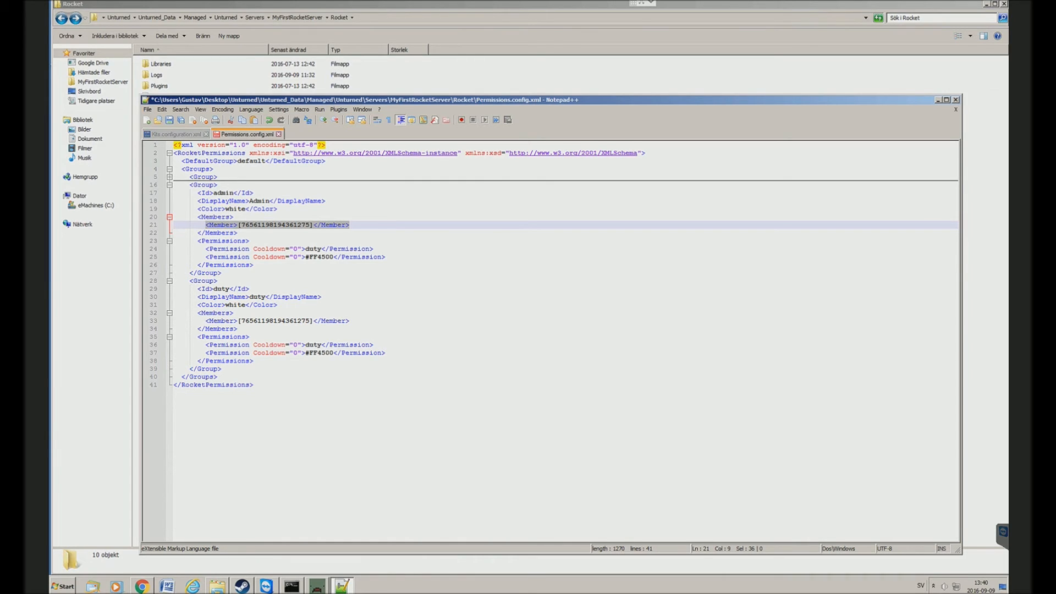
click(350, 225)
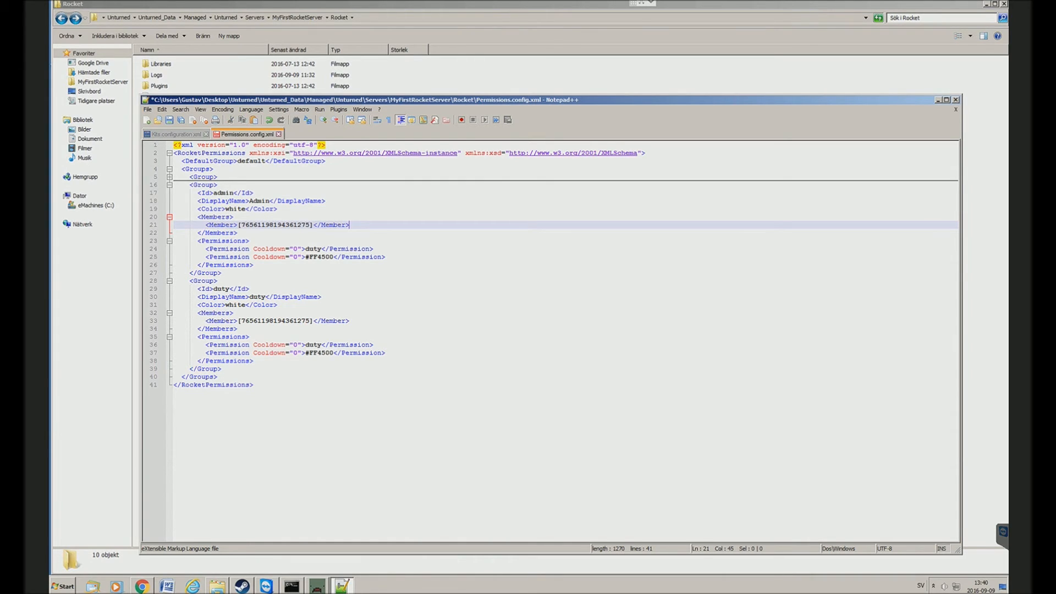
key(Return)
key(ctrl+v)
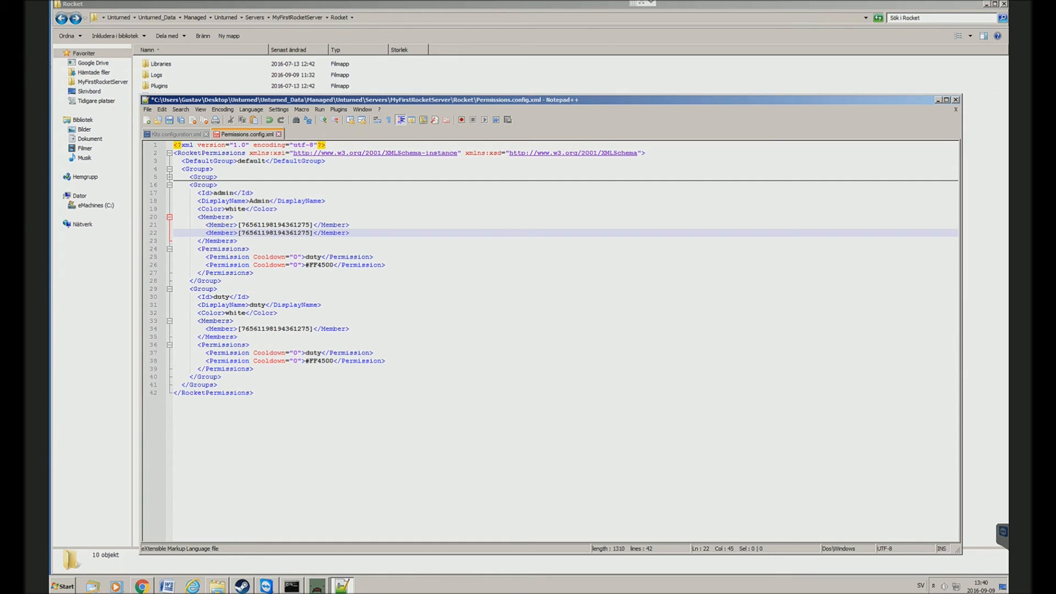
Step: Paste the copied Member entry as a second member line in the duty group
drag(309, 233, 245, 233)
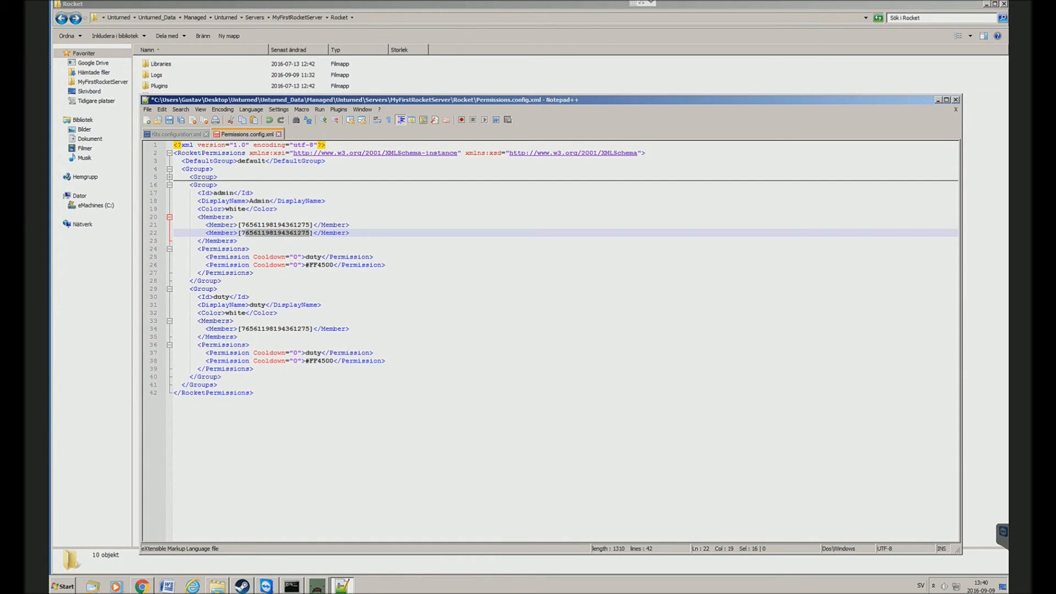
click(350, 328)
key(Return)
key(ctrl+v)
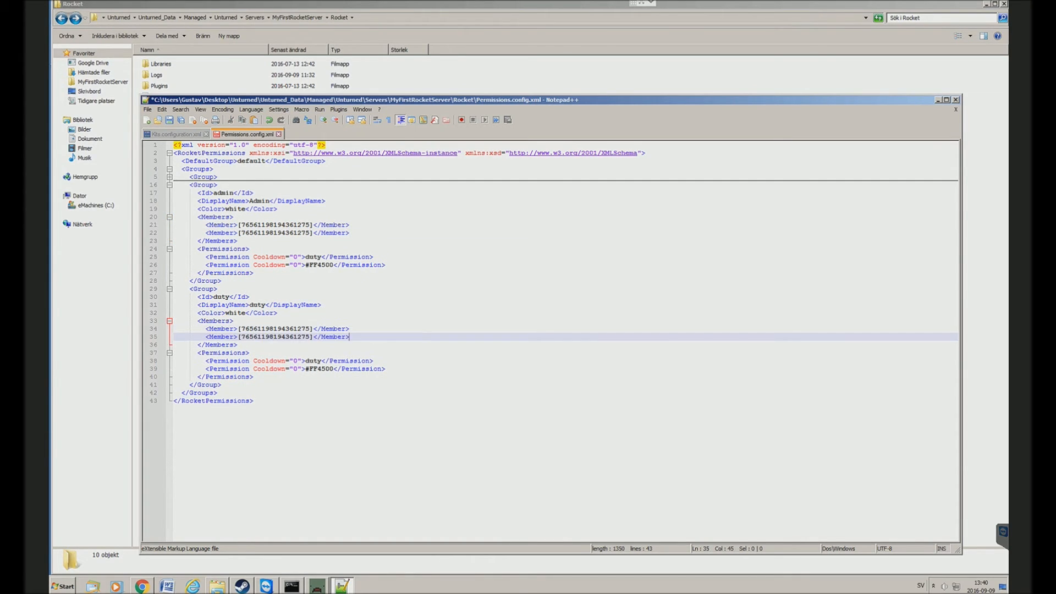
Step: Delete the duplicate Member line from the duty group
key(shift+Home)
key(shift+Home)
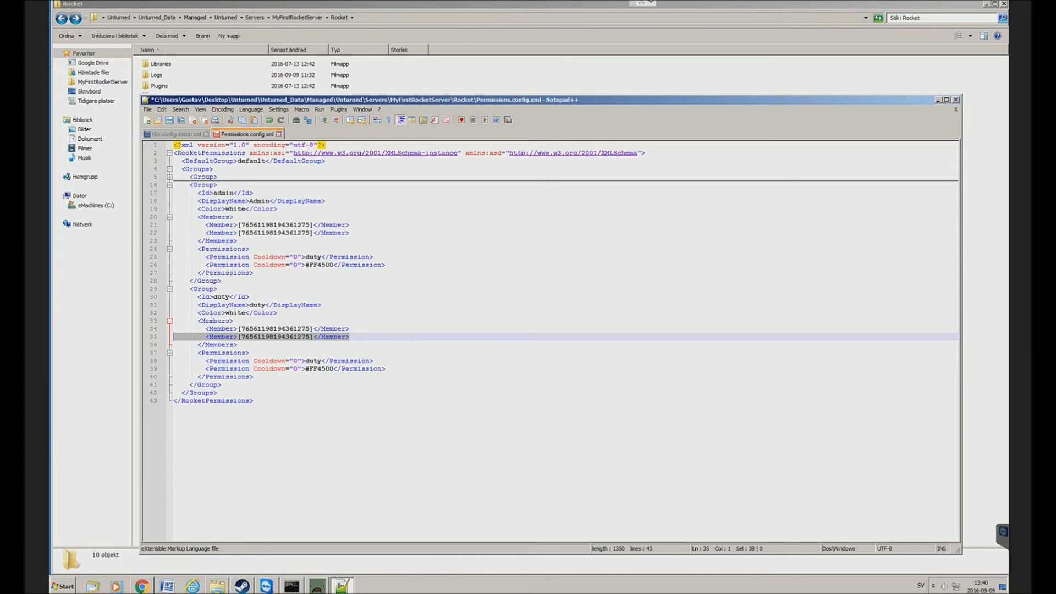
key(BackSpace)
key(BackSpace)
Step: Delete the duplicate Member line from the admin group
key(Up)
key(Up)
key(Up)
key(Up)
key(Up)
key(Up)
key(Up)
key(Up)
key(Up)
key(Up)
key(Up)
key(Up)
key(shift+Home)
key(shift+Home)
key(BackSpace)
key(BackSpace)
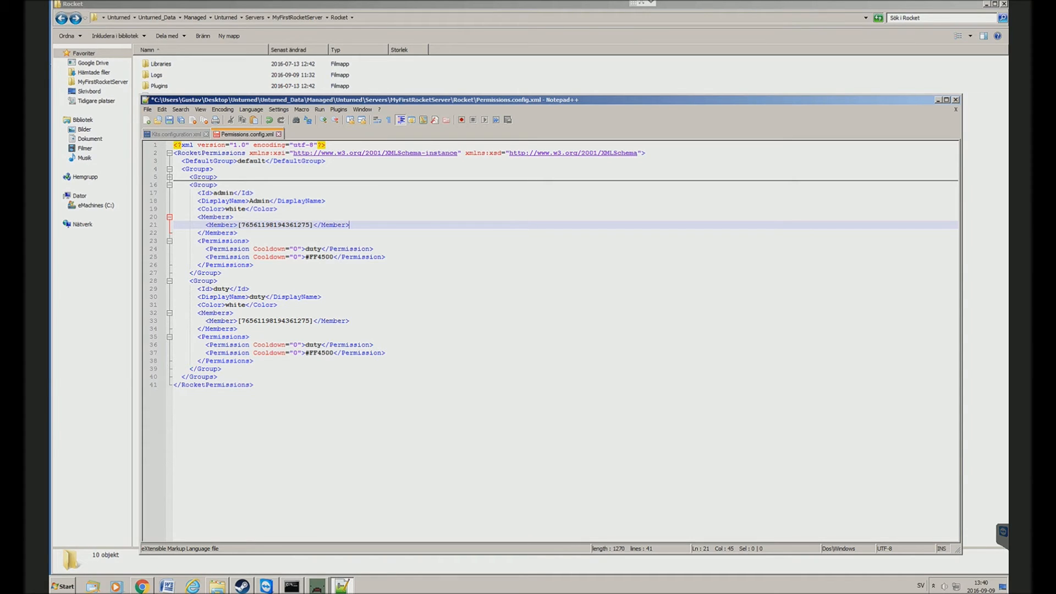
Step: Switch to the browser, review the group template in the Duty permissions file on Google Drive, and go to the Duty plugin page
drag(321, 248, 309, 249)
click(310, 249)
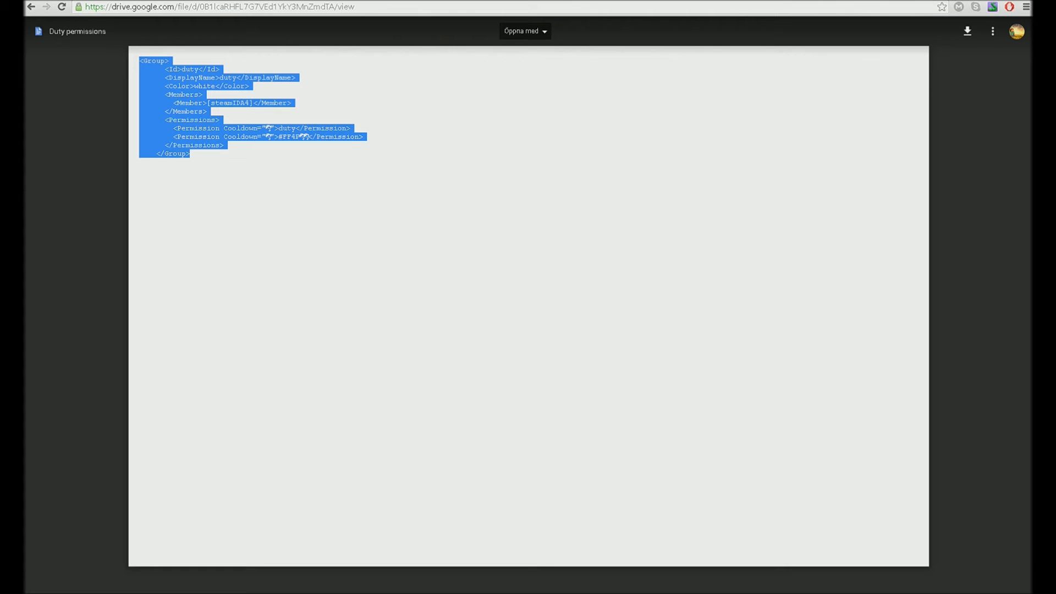
click(187, 155)
drag(187, 154, 139, 60)
click(191, 154)
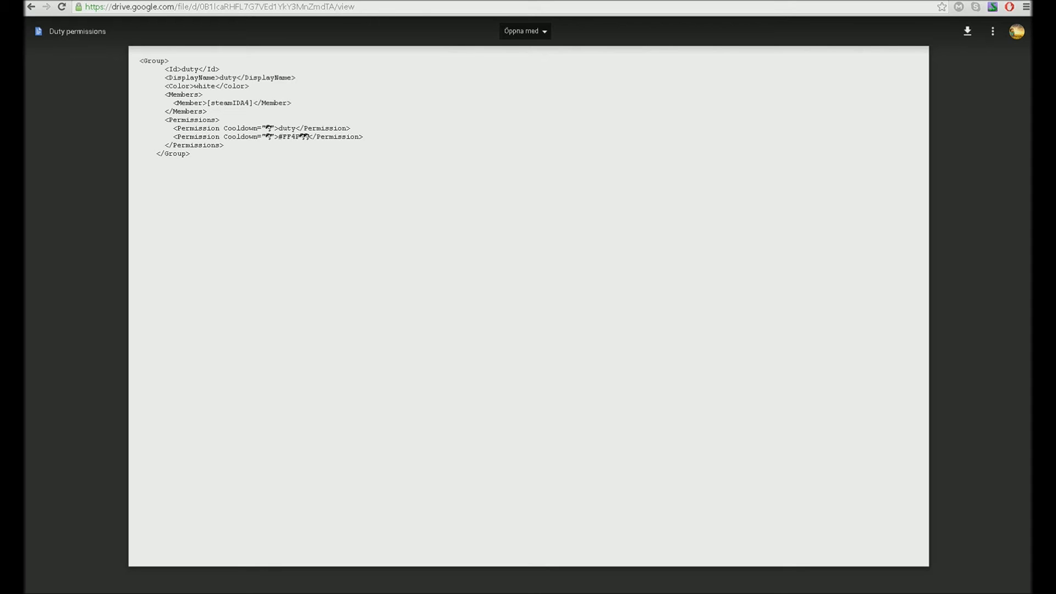
key(ctrl+Tab)
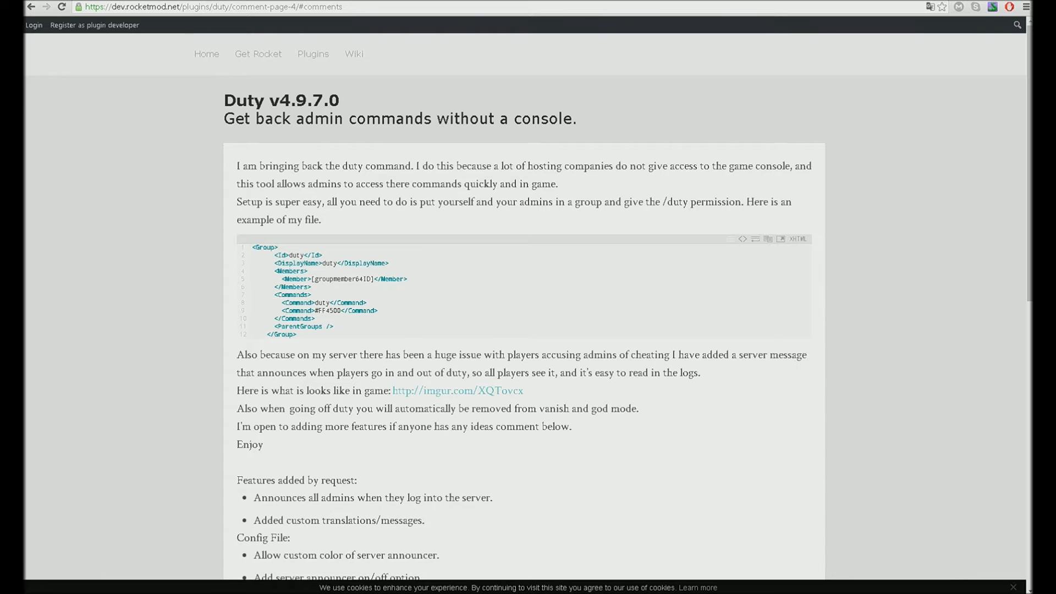
Step: Open the comments on the Duty plugin page and read those explaining the permissions setup
scroll(525, 308, down, 15)
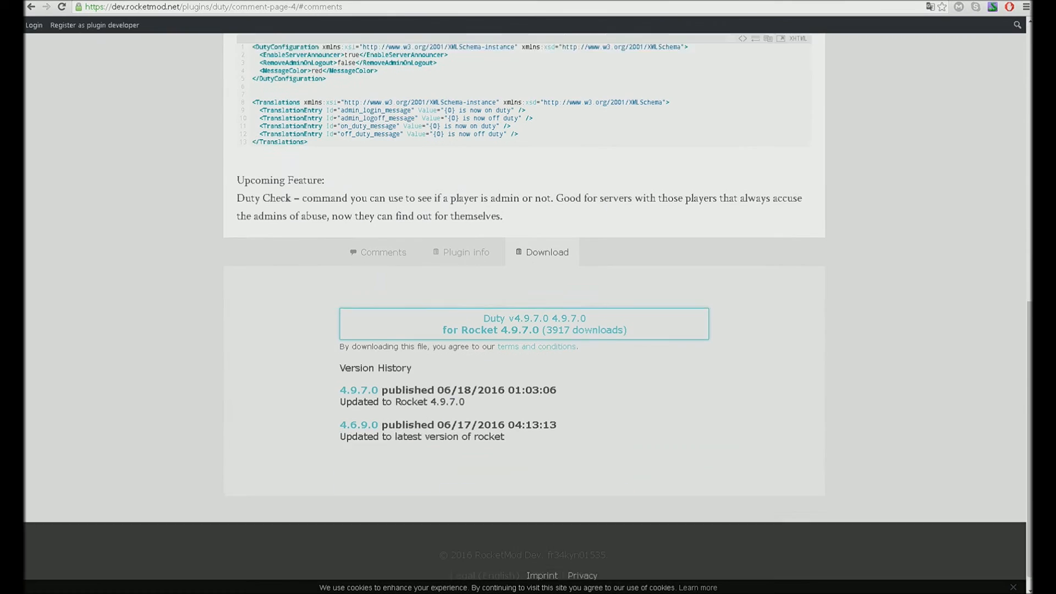
click(378, 232)
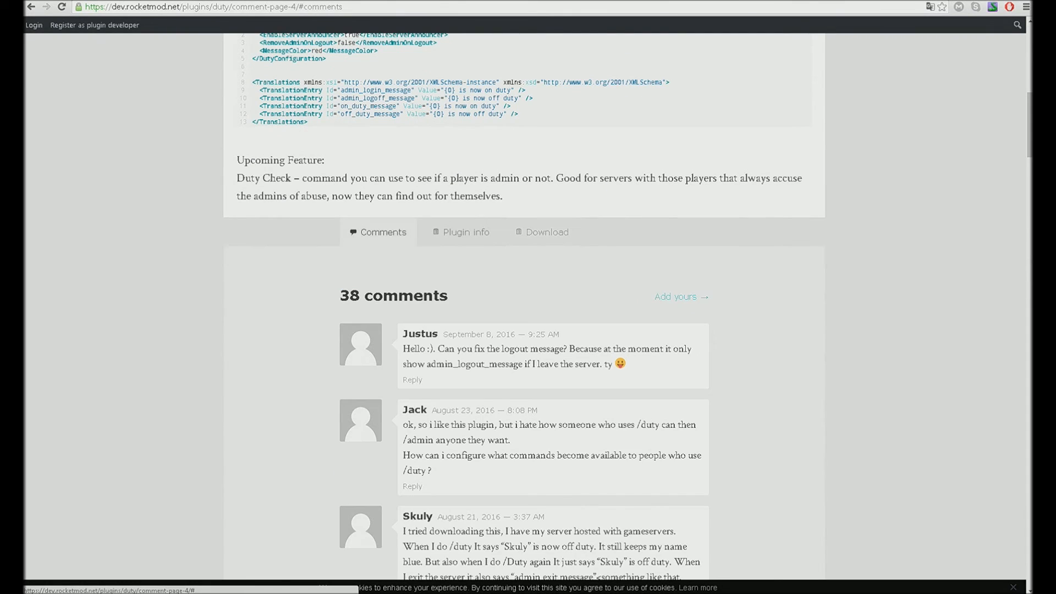
scroll(524, 308, down, 15)
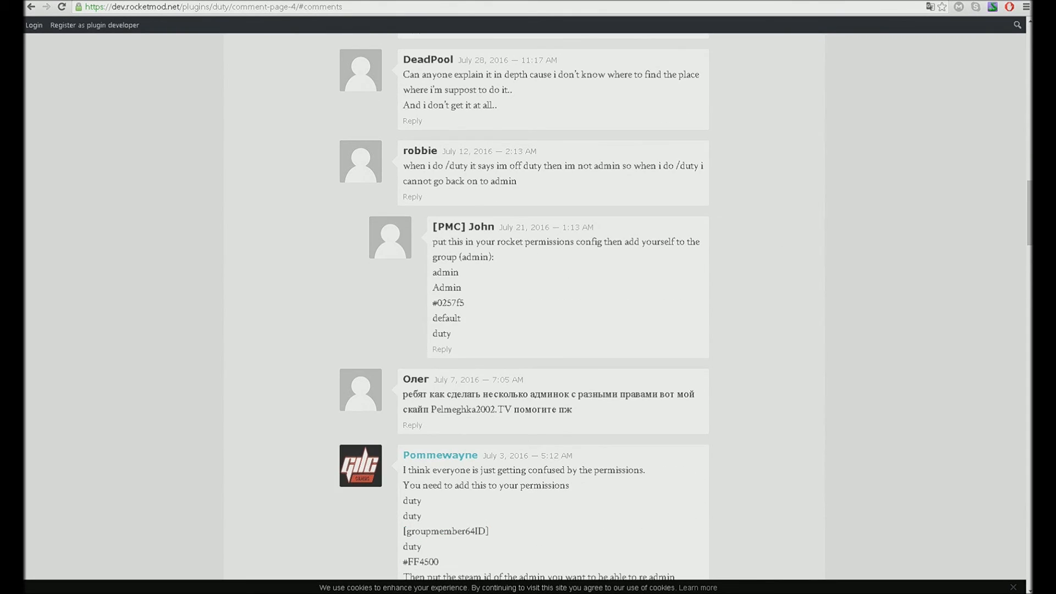
scroll(524, 308, down, 1)
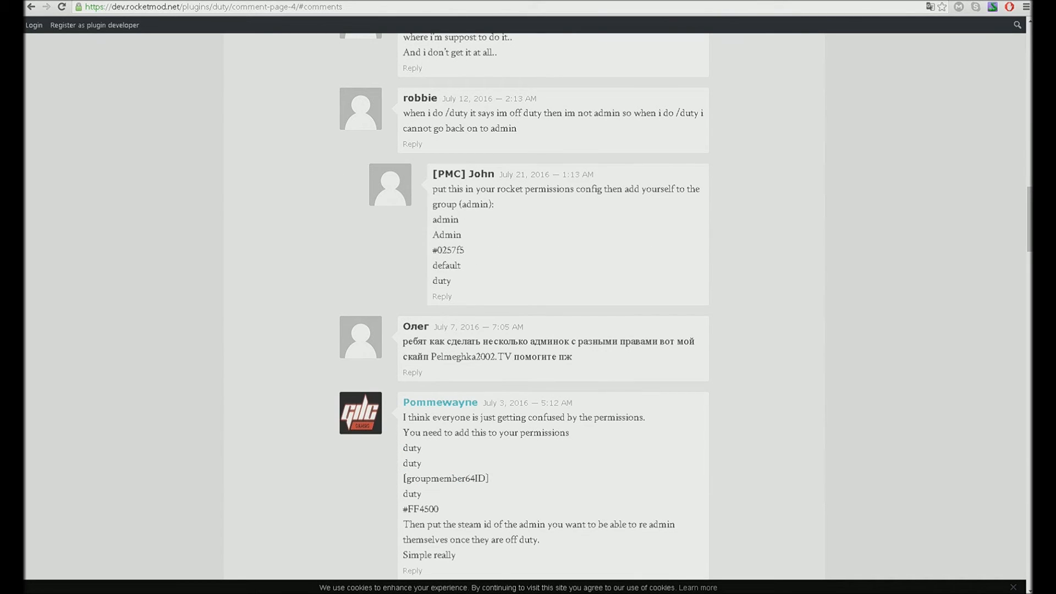
Step: Switch to Permissions.config.xml in Notepad++ and review the admin group's Id and member entry alongside the DefaultGroup value
mouse_move(448, 592)
click(497, 559)
click(226, 193)
click(253, 201)
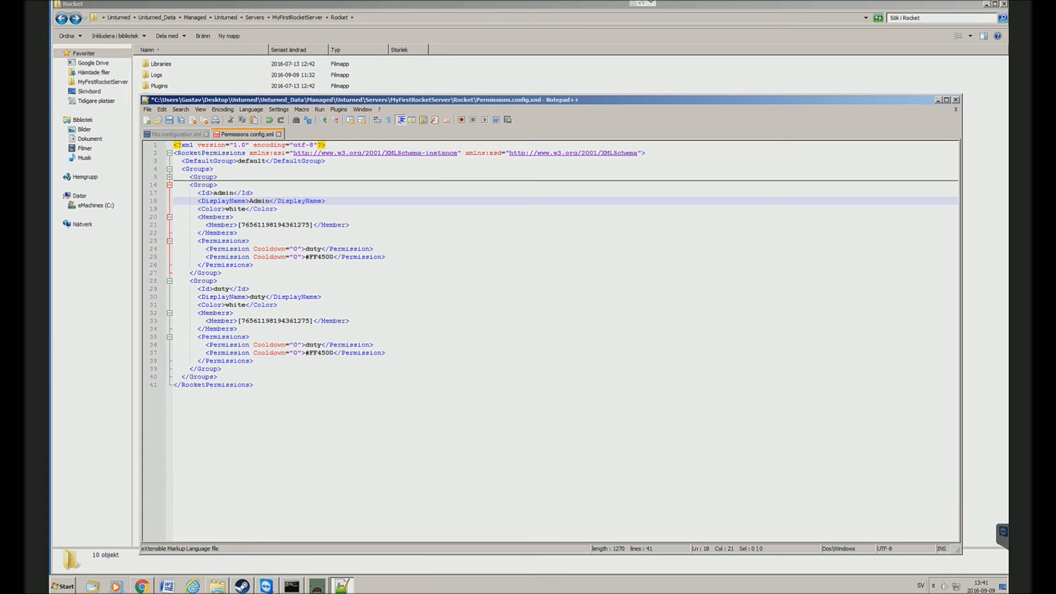
drag(233, 193, 213, 193)
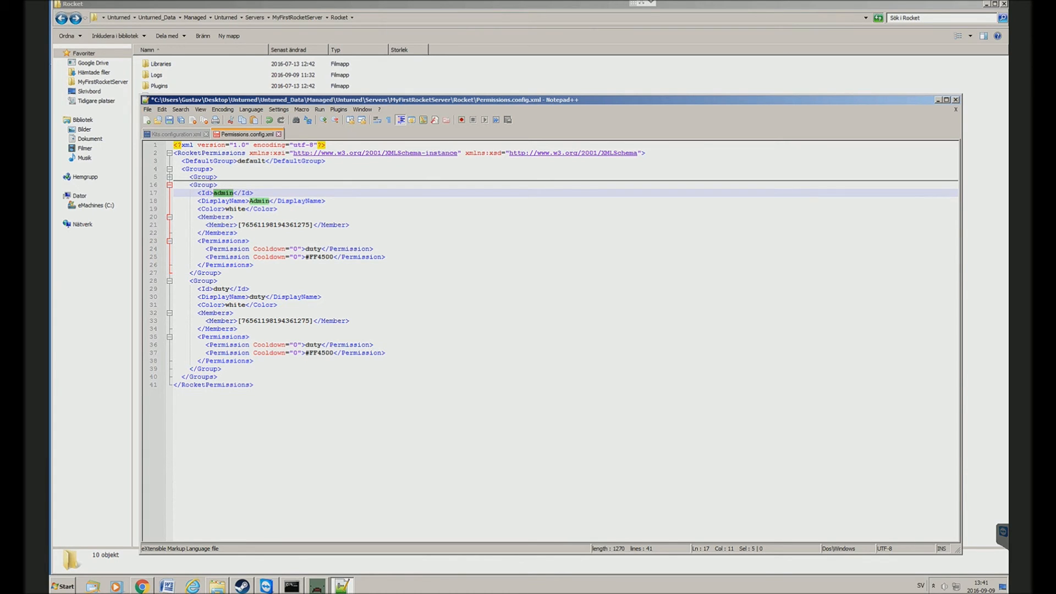
drag(237, 162, 266, 161)
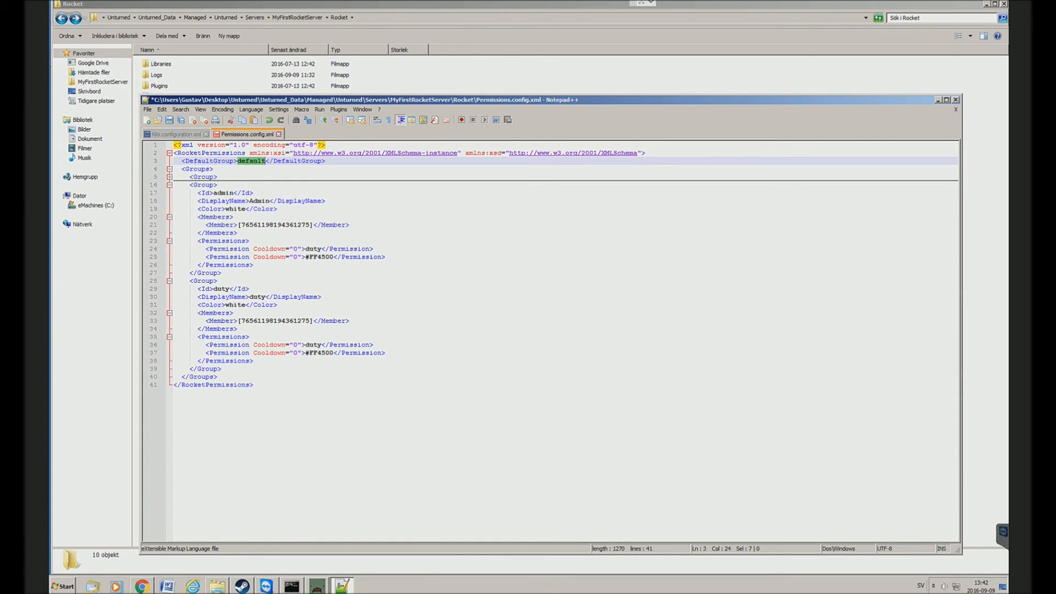
drag(241, 225, 310, 225)
click(221, 192)
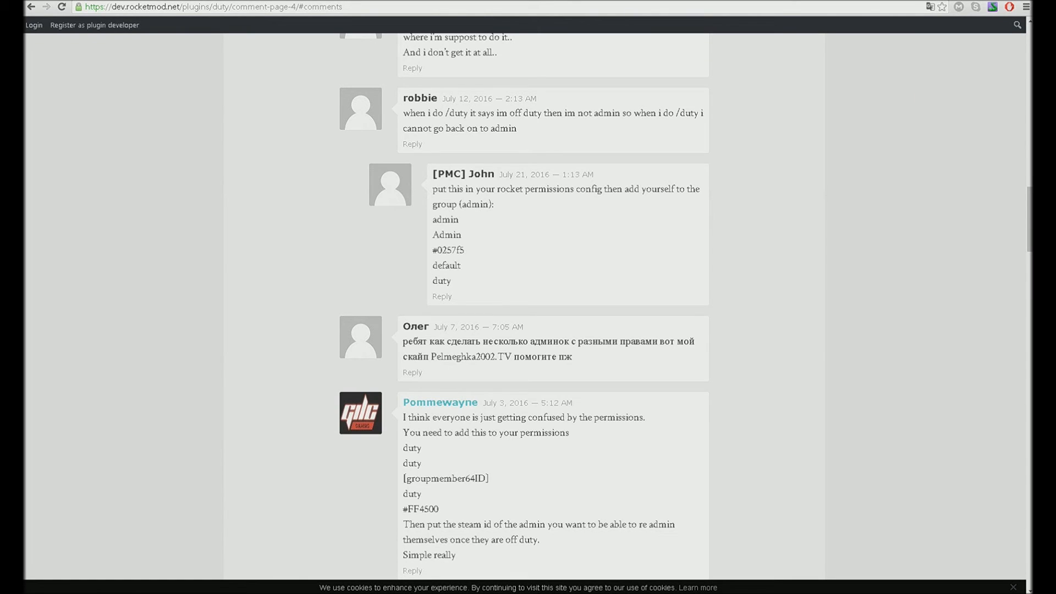
Step: Copy the colour code #0257f5 from the browser comment and replace #FF4500 with it in the admin group's permissions in Notepad++
drag(433, 250, 465, 250)
key(ctrl+c)
mouse_move(448, 592)
click(495, 558)
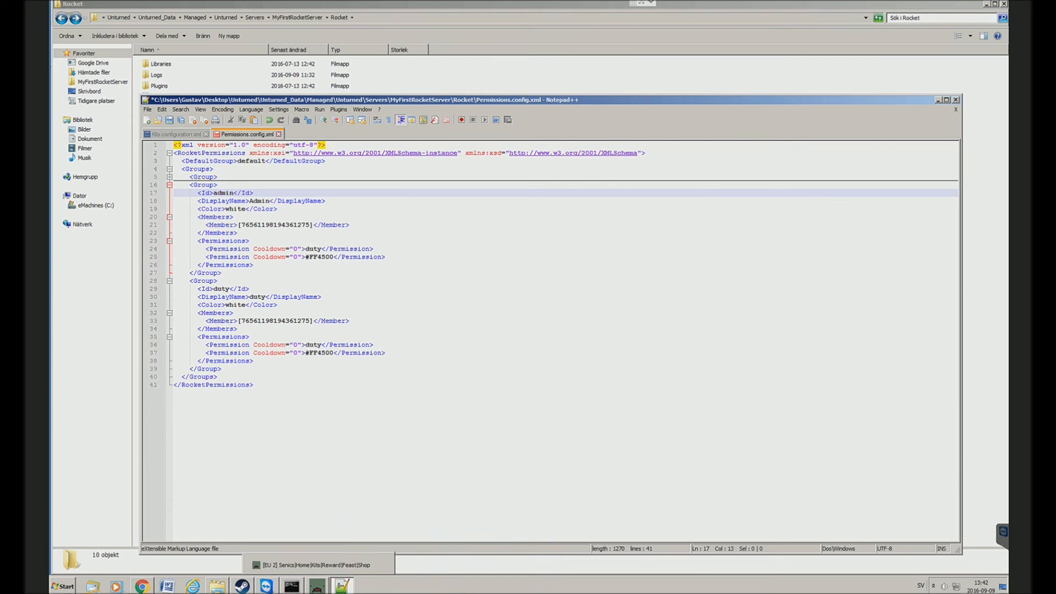
drag(305, 257, 333, 256)
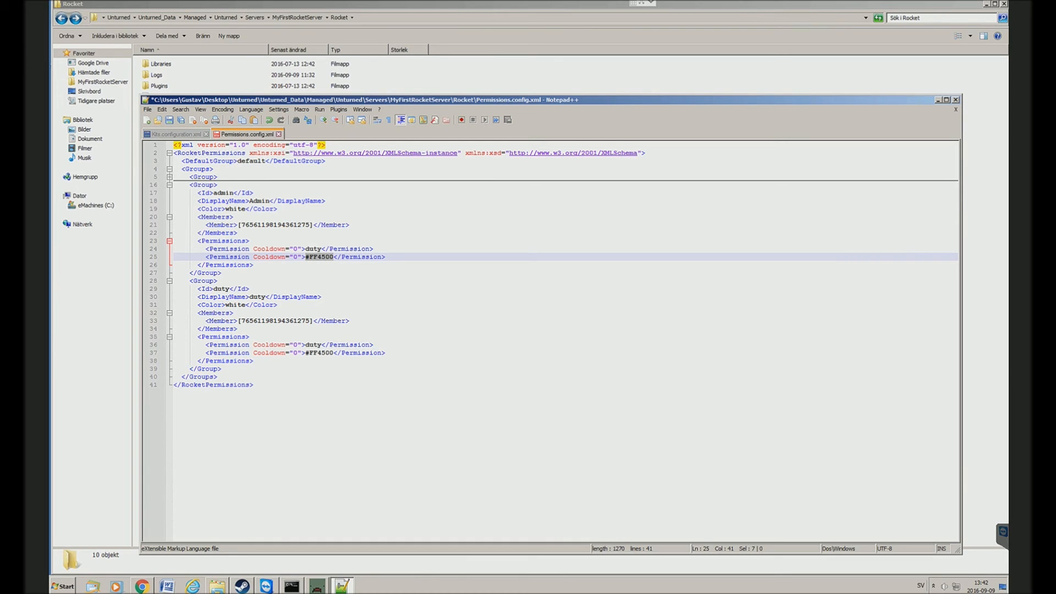
key(ctrl+v)
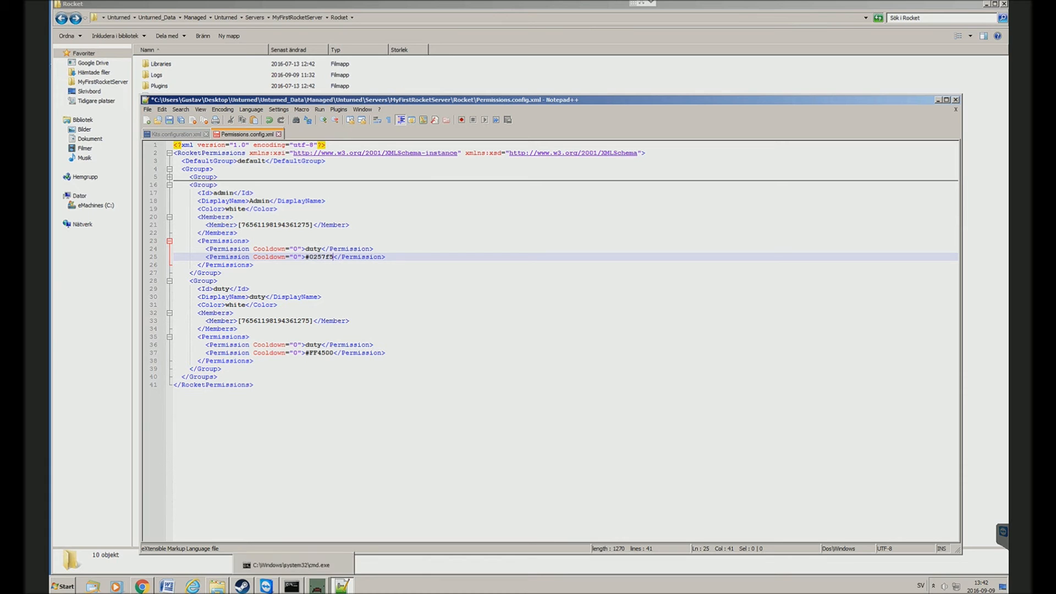
Step: Check the permission order in the browser comment, and move the admin group's duty permission line below the #0257f5 line in Notepad++
key(alt+Tab)
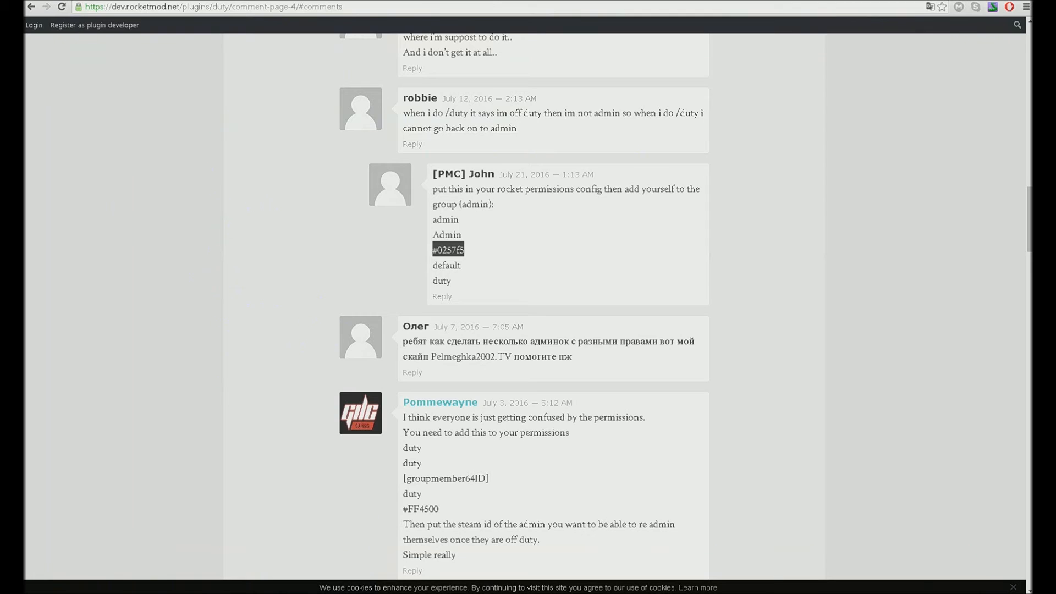
key(alt+Tab)
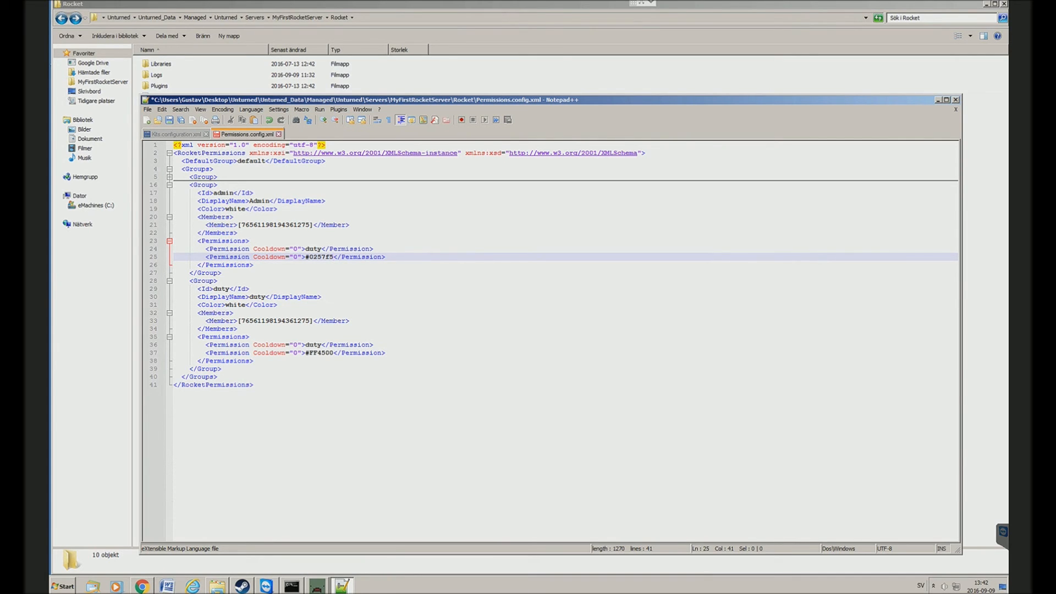
key(alt+Tab)
click(329, 251)
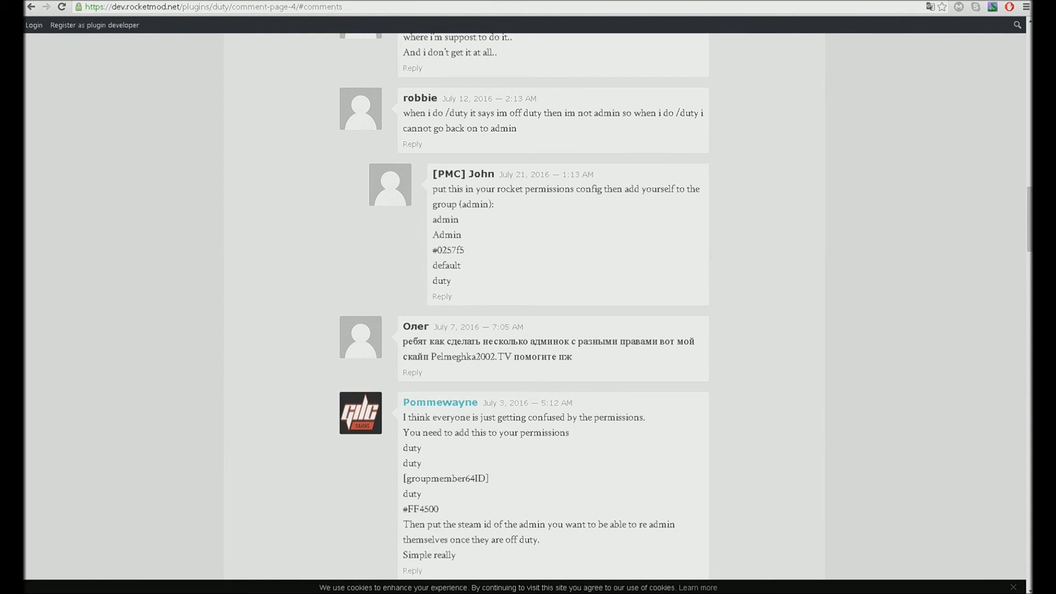
key(alt+Tab)
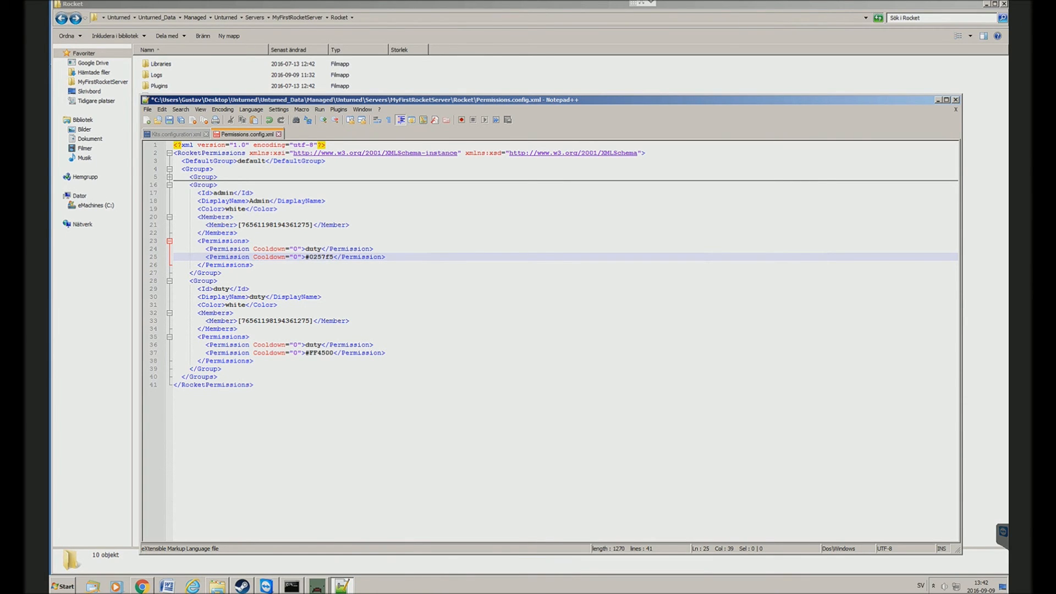
drag(373, 249, 206, 249)
key(ctrl+c)
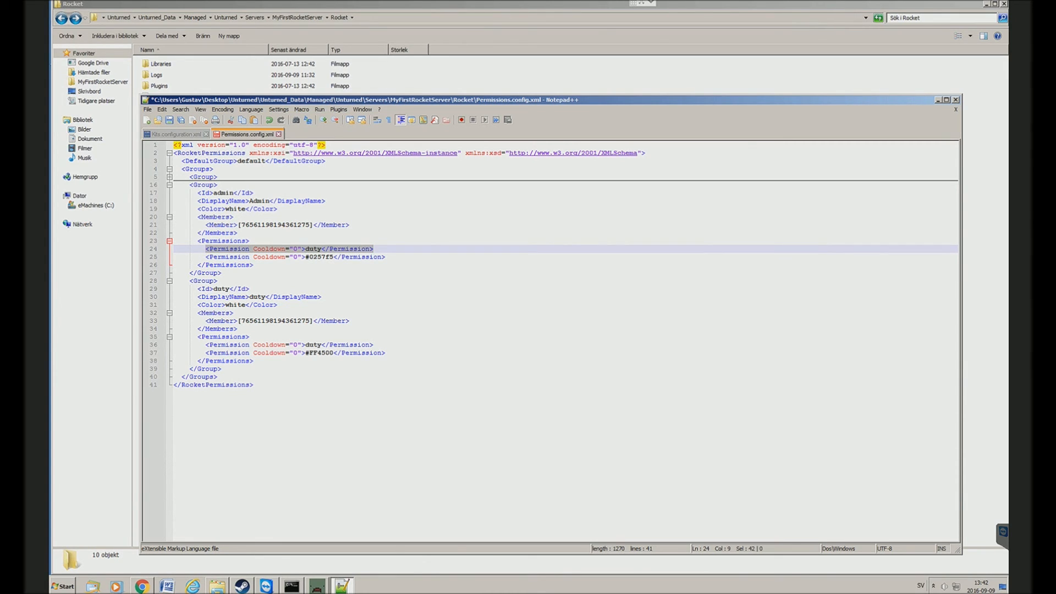
key(Delete)
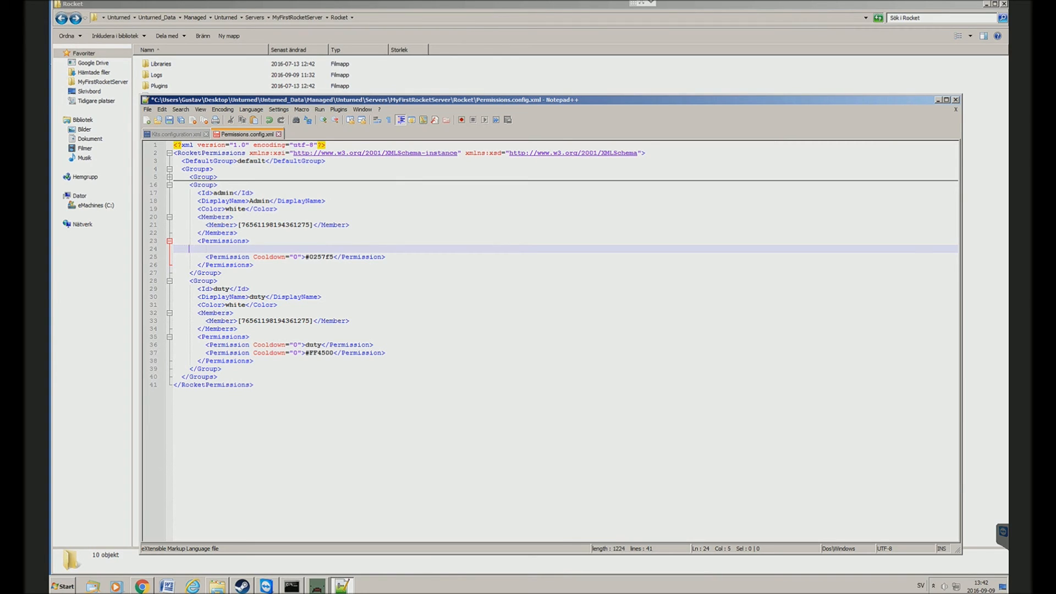
key(BackSpace)
click(386, 249)
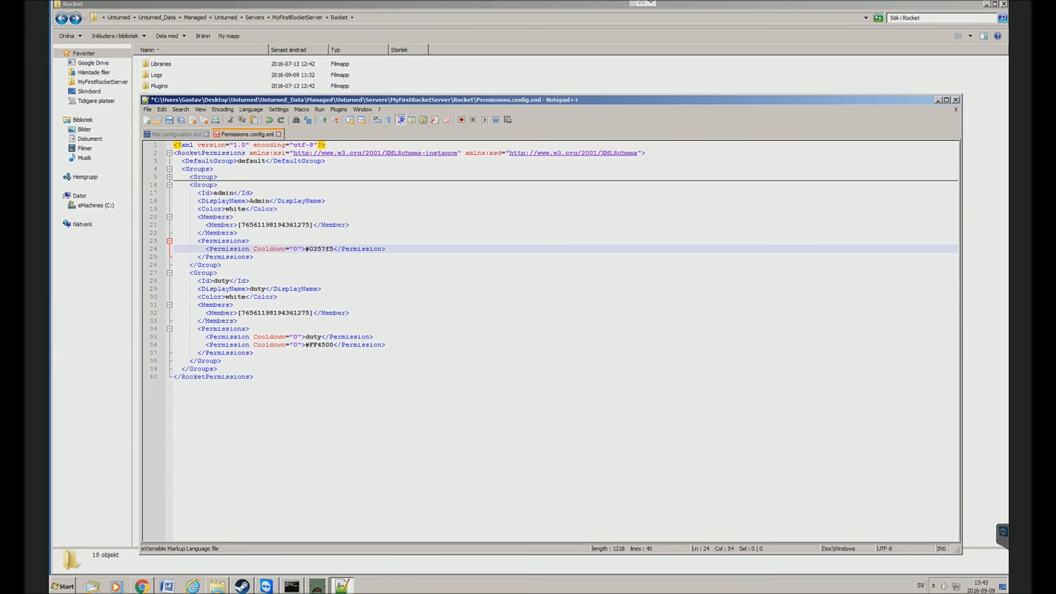
key(Return)
key(ctrl+v)
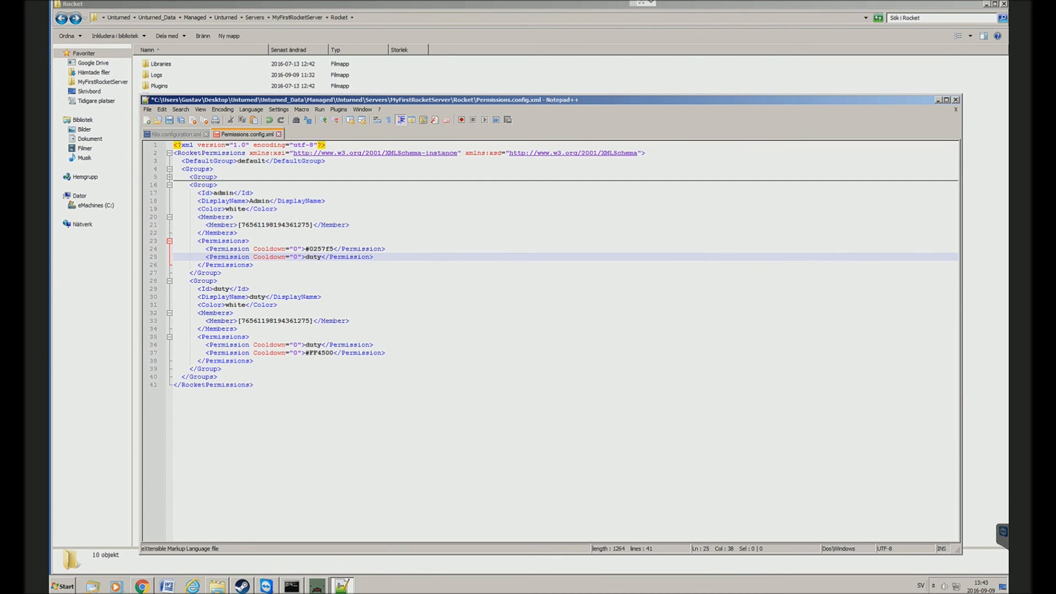
Step: Change the admin group's second permission to "defualt" and add a duty permission line below it
key(BackSpace)
key(BackSpace)
key(BackSpace)
key(BackSpace)
text(defua)
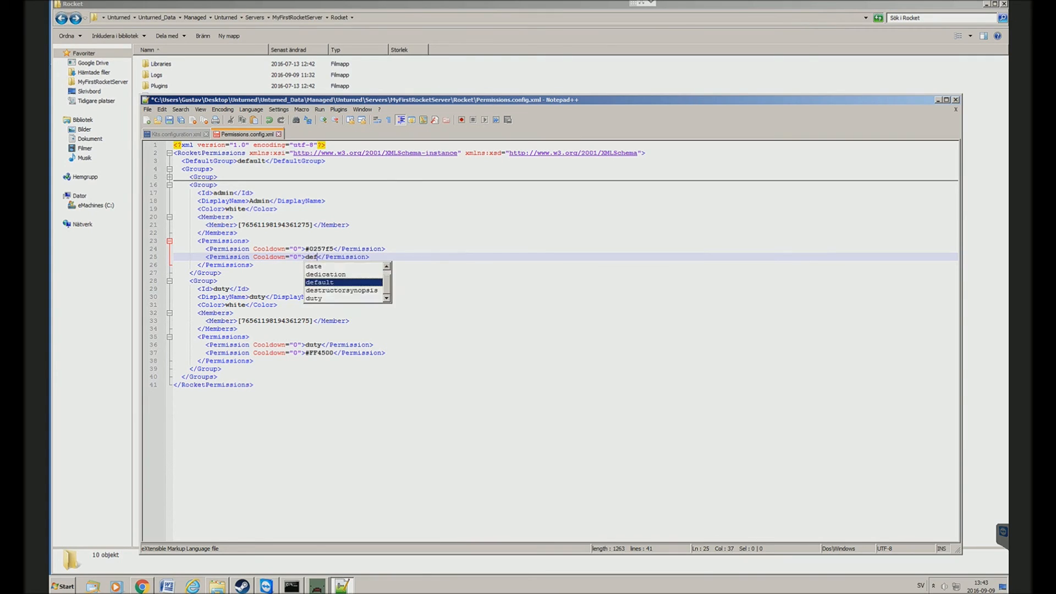
text(lt)
key(Right)
click(386, 257)
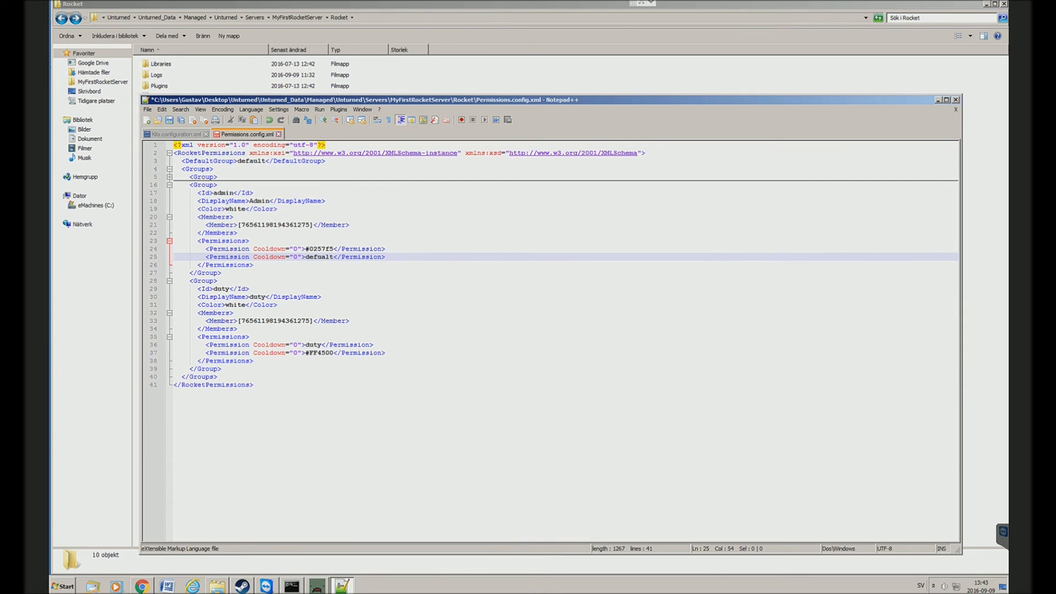
key(Return)
key(ctrl+v)
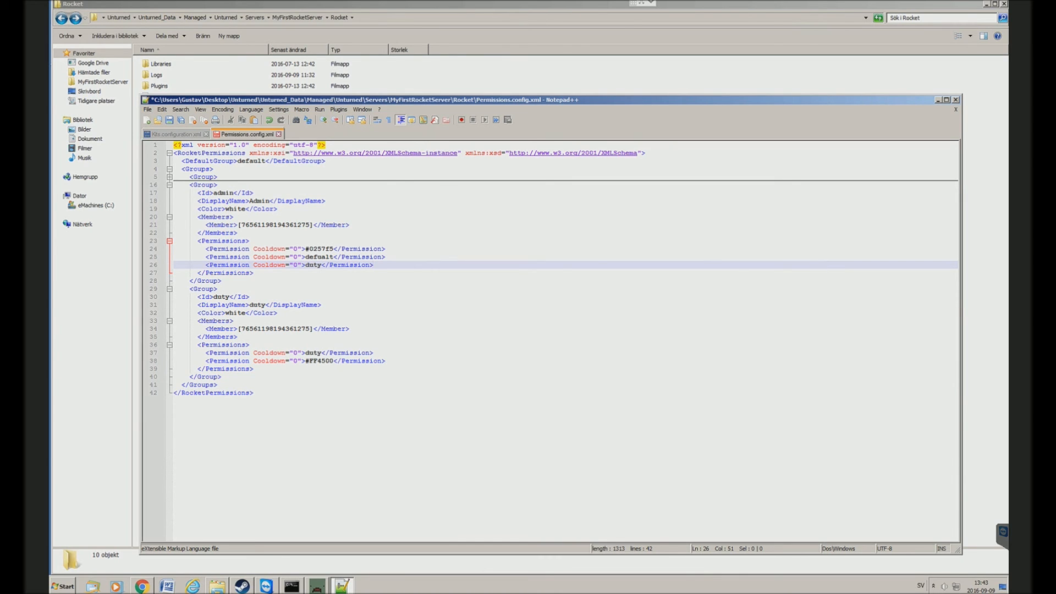
Step: Review the whole admin group block and duplicate its Member entry on a new line below
drag(190, 184, 221, 281)
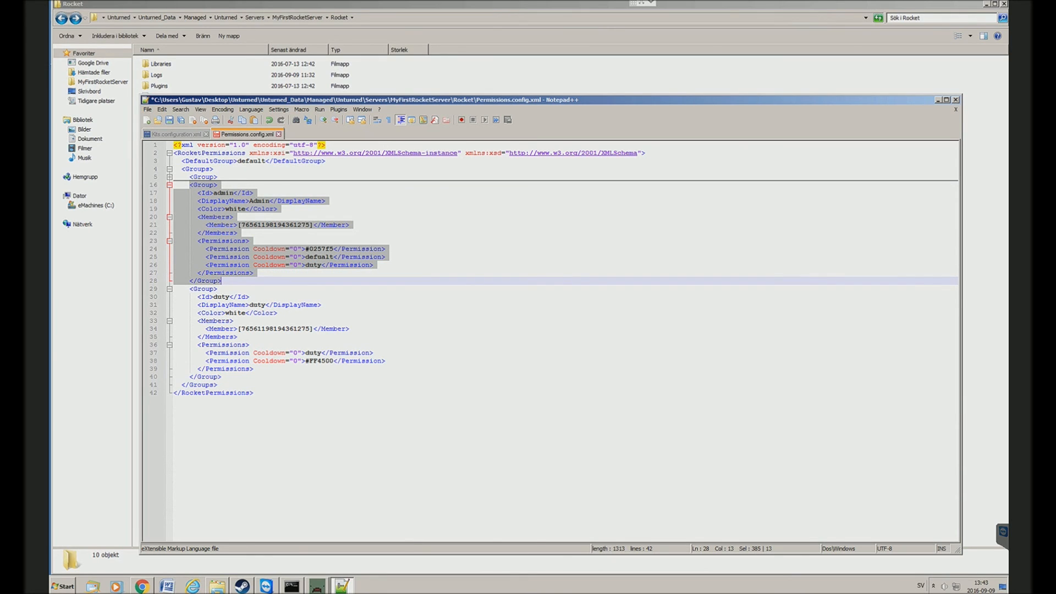
click(221, 281)
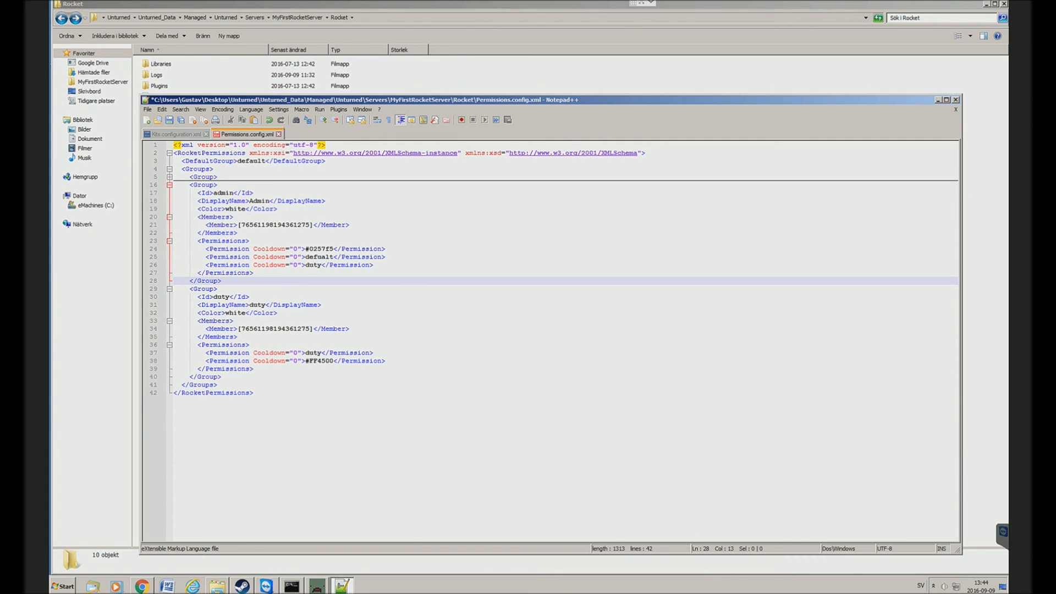
drag(350, 225, 205, 225)
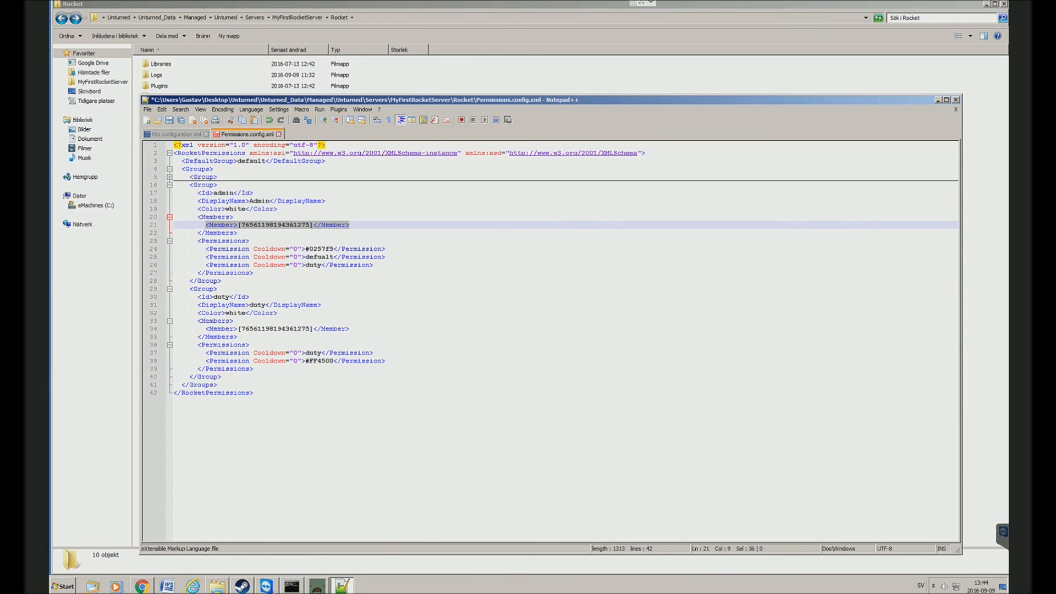
key(ctrl+c)
key(End)
key(Return)
key(ctrl+v)
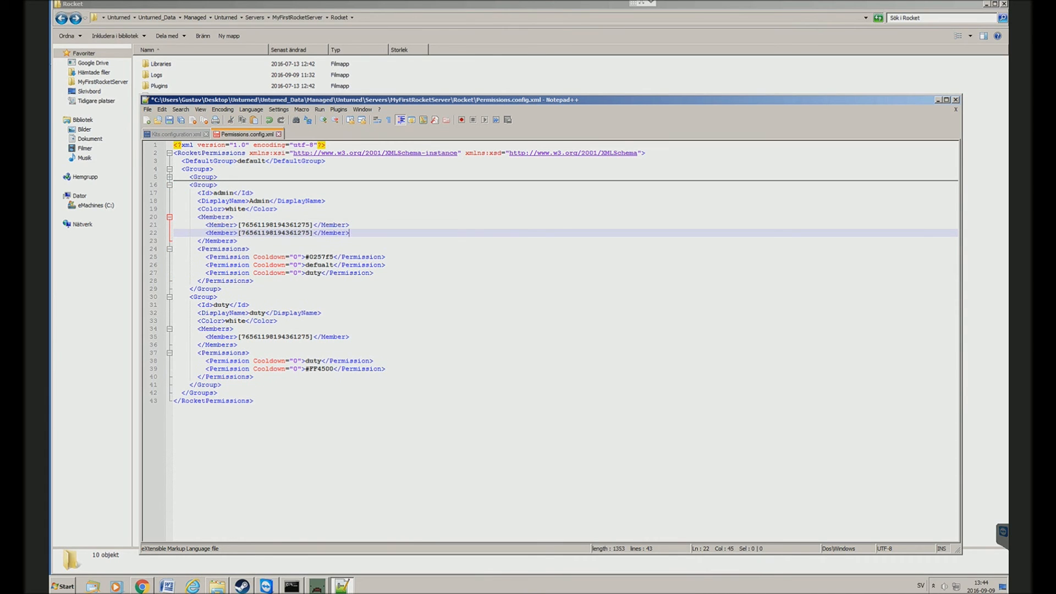
Step: Try a placeholder ID in the admin group's duplicate Member entry, and delete that line
drag(309, 232, 253, 233)
text(sew23354656565)
key(BackSpace)
key(BackSpace)
key(BackSpace)
key(BackSpace)
key(BackSpace)
key(BackSpace)
key(BackSpace)
key(BackSpace)
key(BackSpace)
key(BackSpace)
key(BackSpace)
key(BackSpace)
key(BackSpace)
key(BackSpace)
key(End)
key(shift+Home)
key(shift+Home)
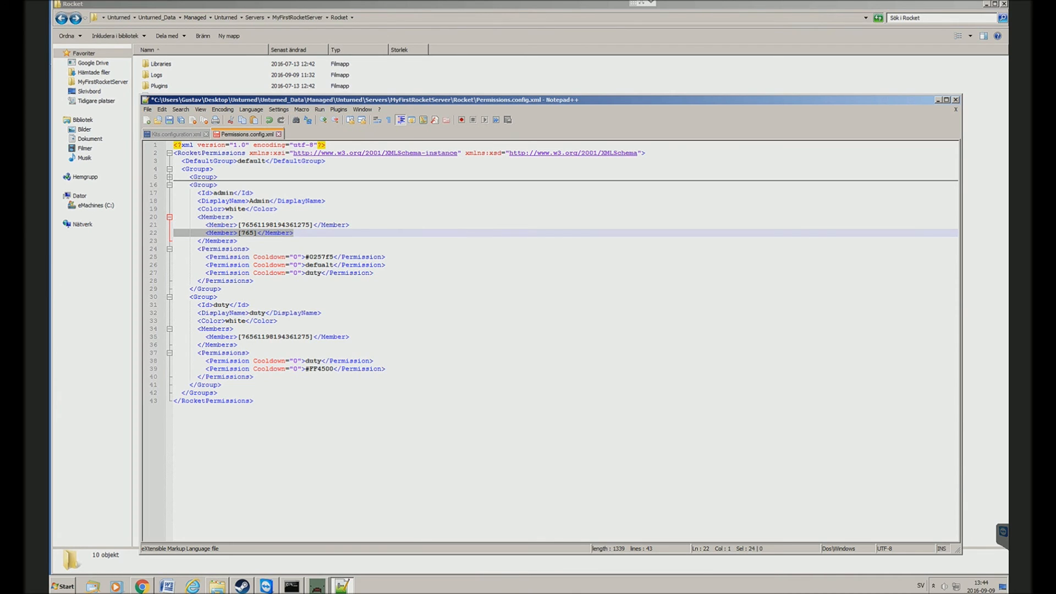
key(BackSpace)
key(BackSpace)
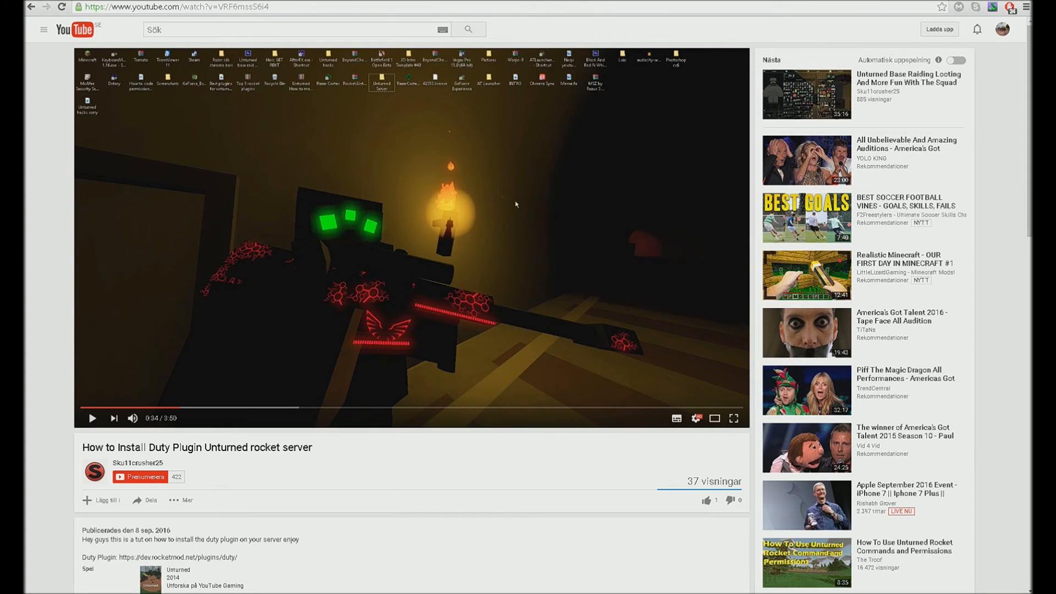
Step: Switch to the YouTube page of the Duty plugin tutorial, read its comments, and play the video briefly from about 1:09
scroll(515, 204, down, 9)
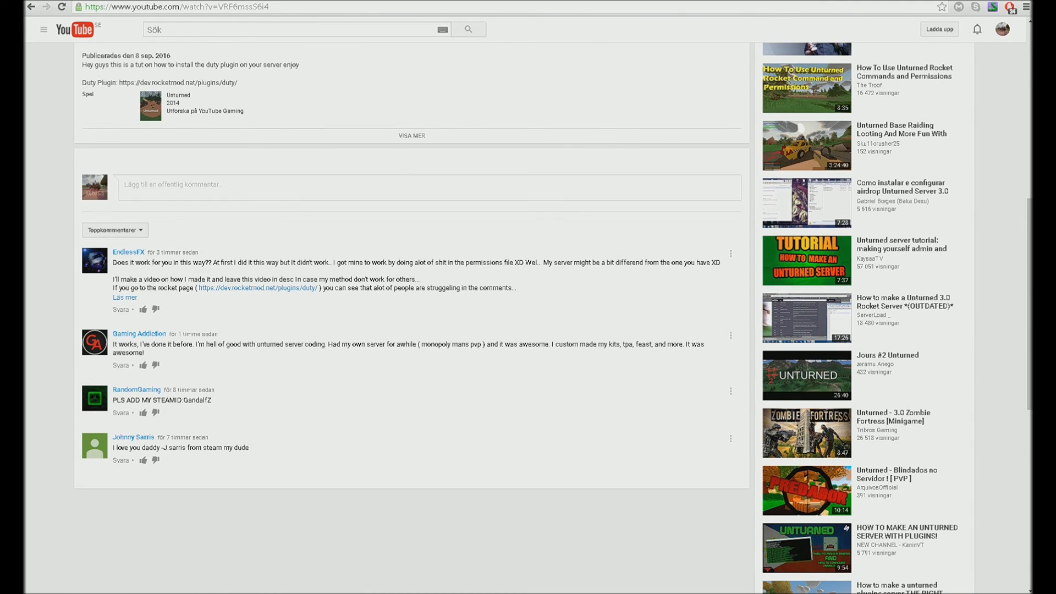
scroll(412, 318, up, 5)
scroll(516, 204, up, 4)
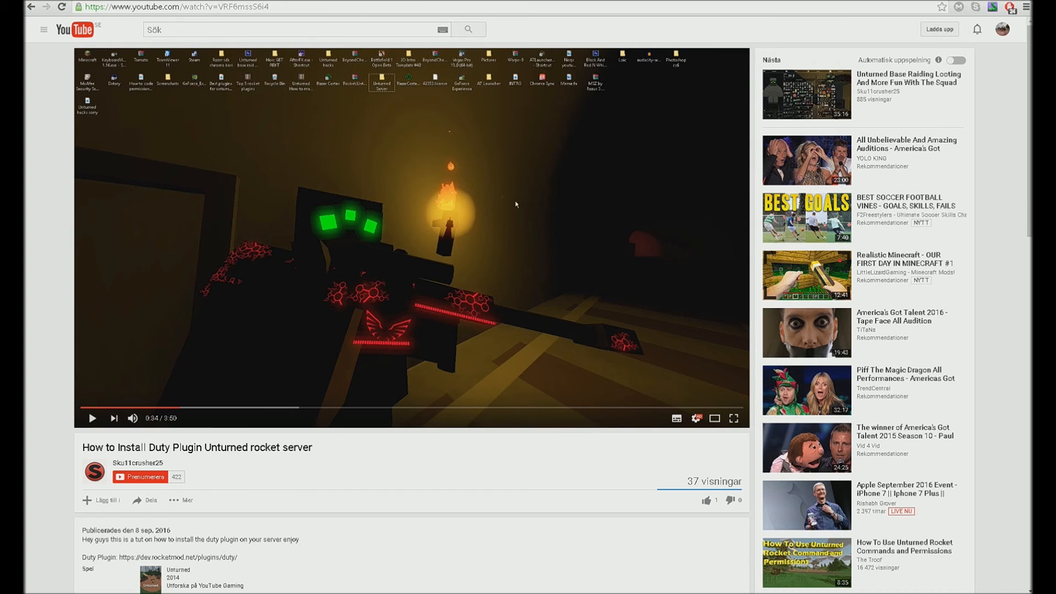
click(281, 407)
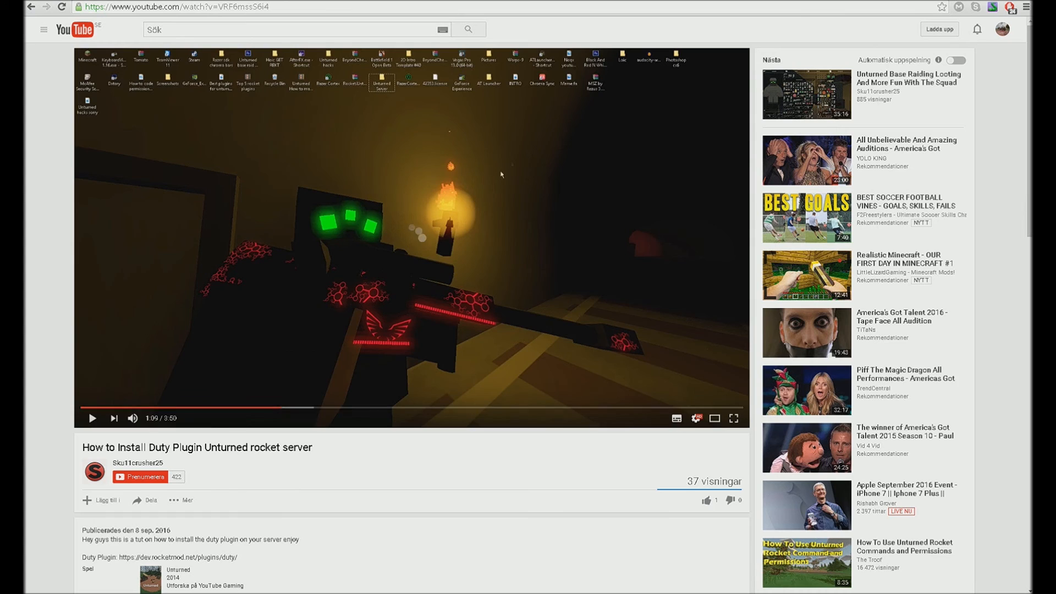
key(space)
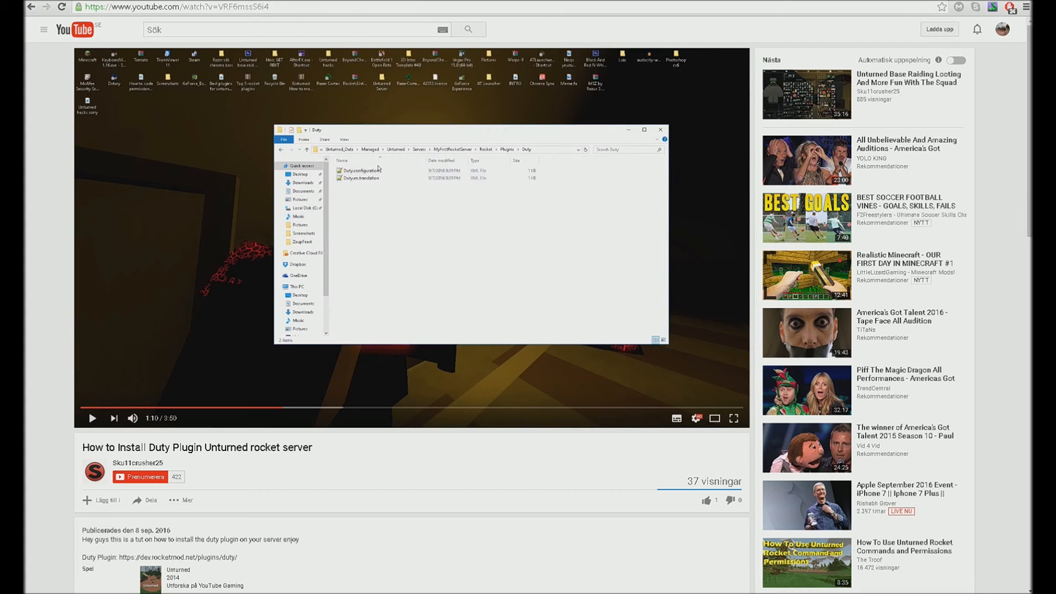
Step: Look over the video's description, and open the list of uploaded videos on the uploader's channel
scroll(525, 317, down, 3)
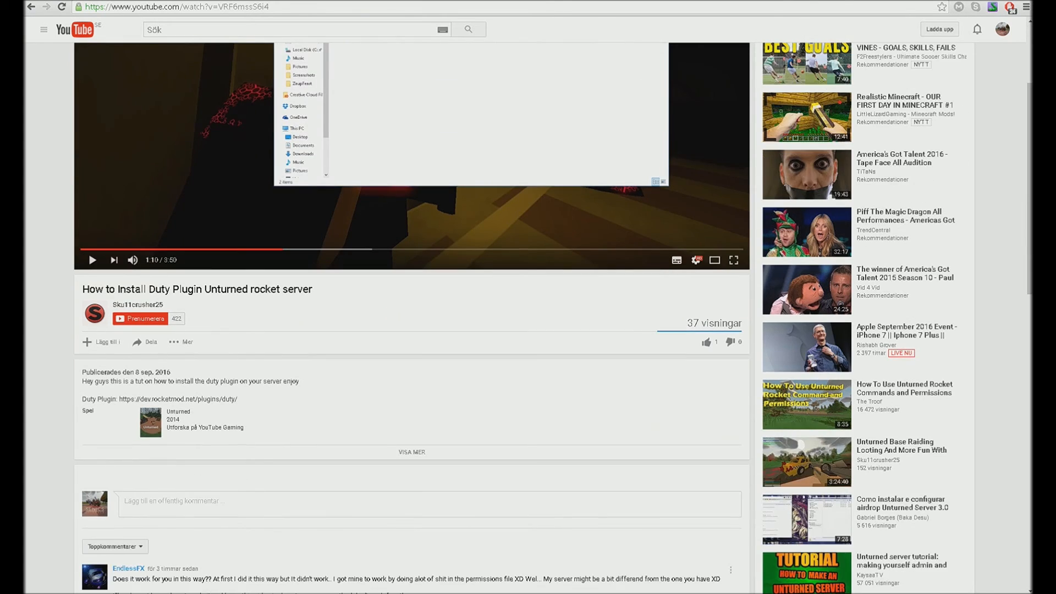
scroll(525, 317, up, 3)
click(138, 463)
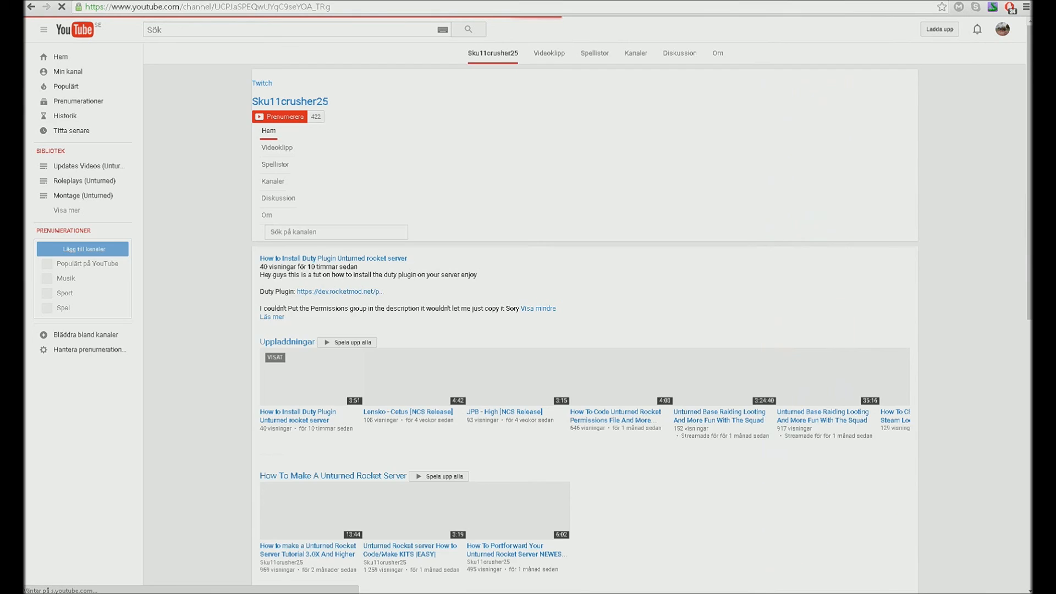
click(304, 204)
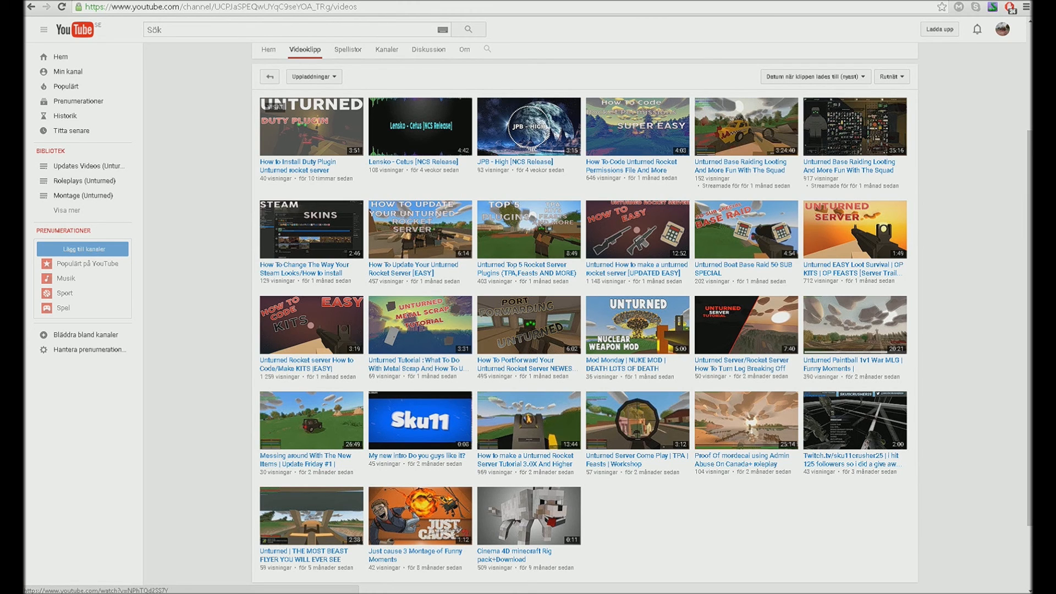
Step: Glance at the Duty plugin page's comments, and open the video "How to Install Duty Plugin Unturned rocket server" with playback paused
key(ctrl+Tab)
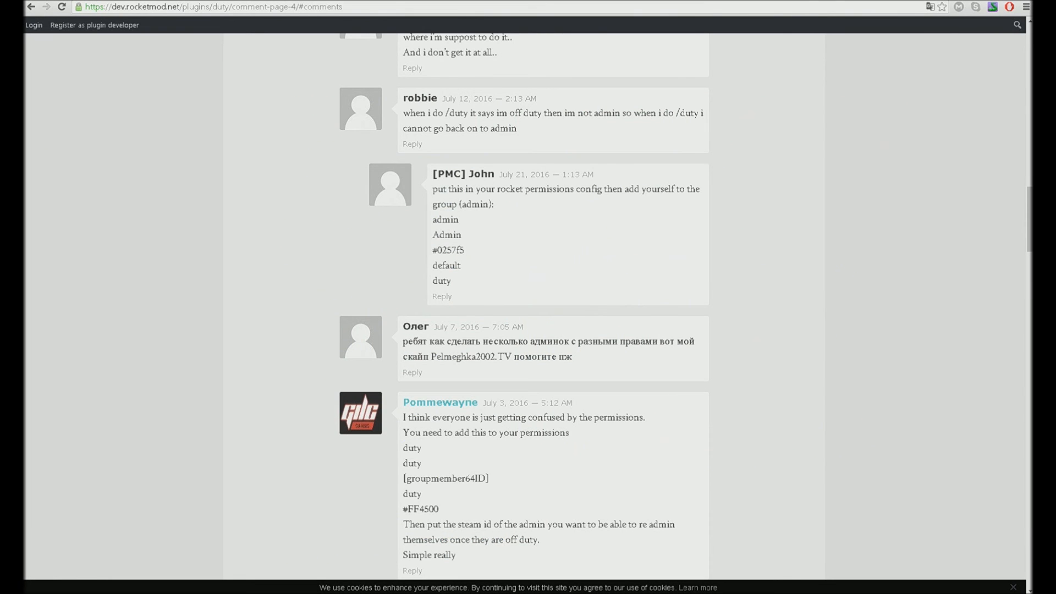
scroll(524, 308, down, 2)
scroll(524, 308, up, 1)
key(ctrl+shift+Tab)
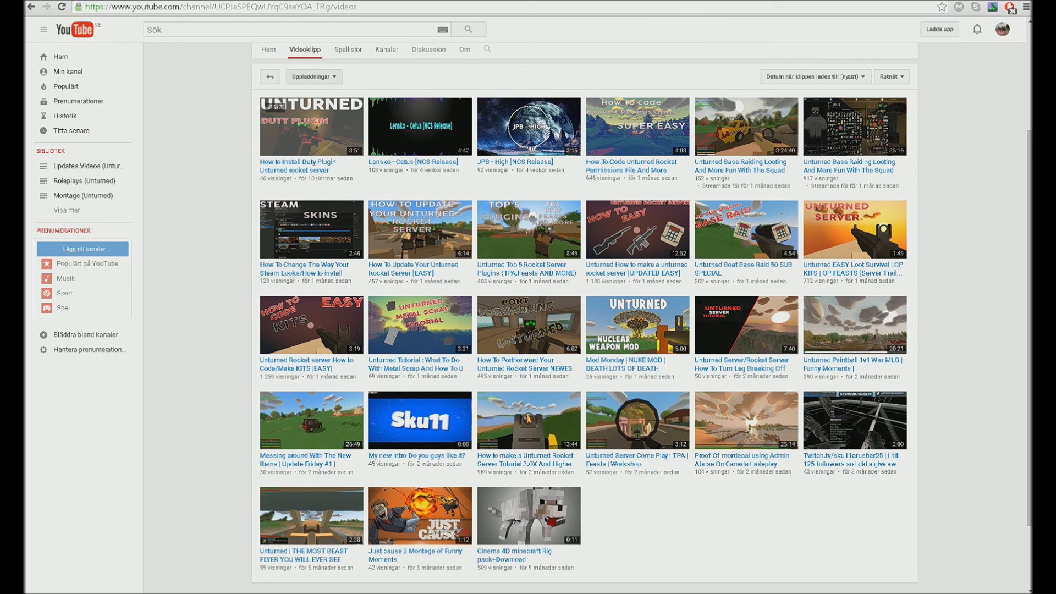
click(311, 127)
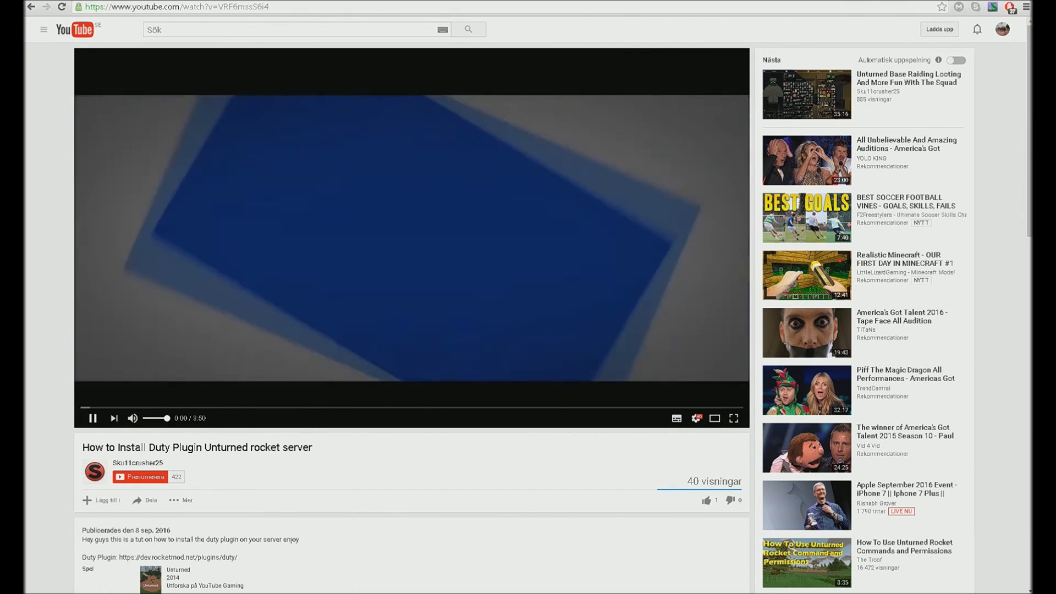
click(92, 419)
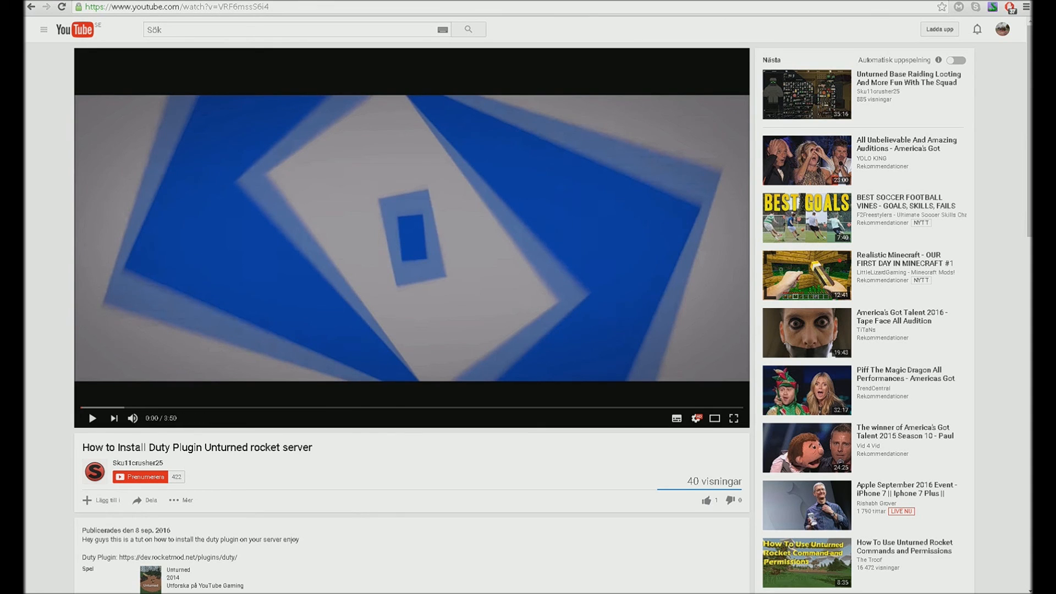
key(alt+Tab)
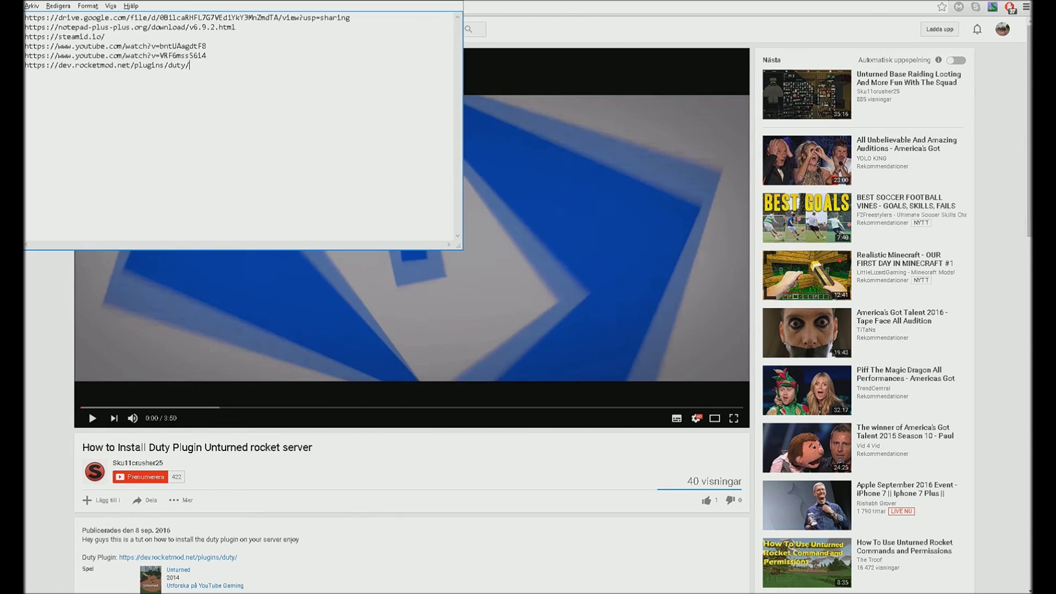
drag(207, 46, 25, 46)
key(ctrl+c)
key(alt+Tab)
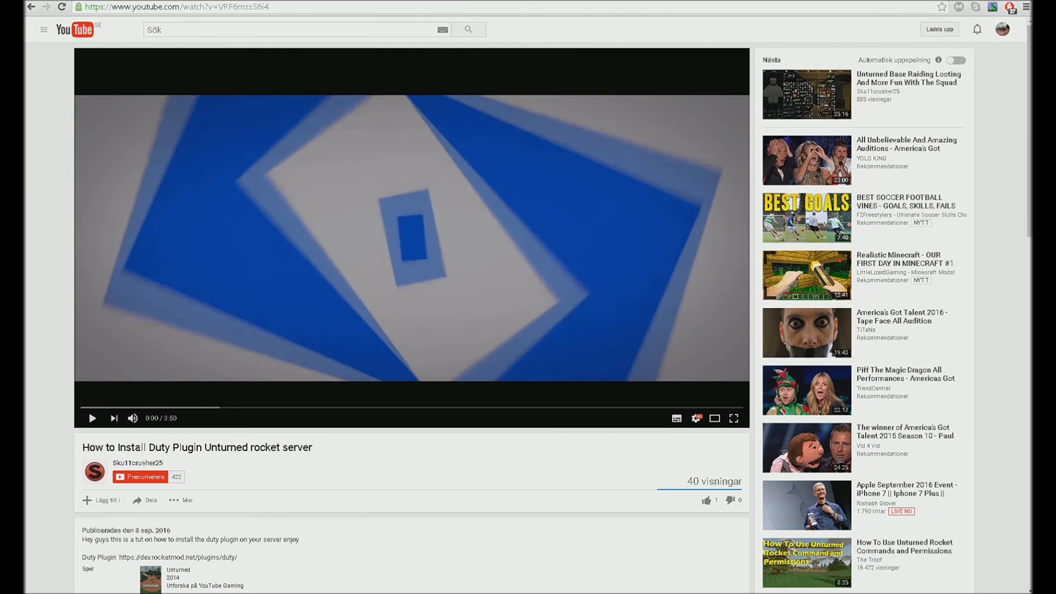
key(ctrl+t)
key(ctrl+v)
key(Return)
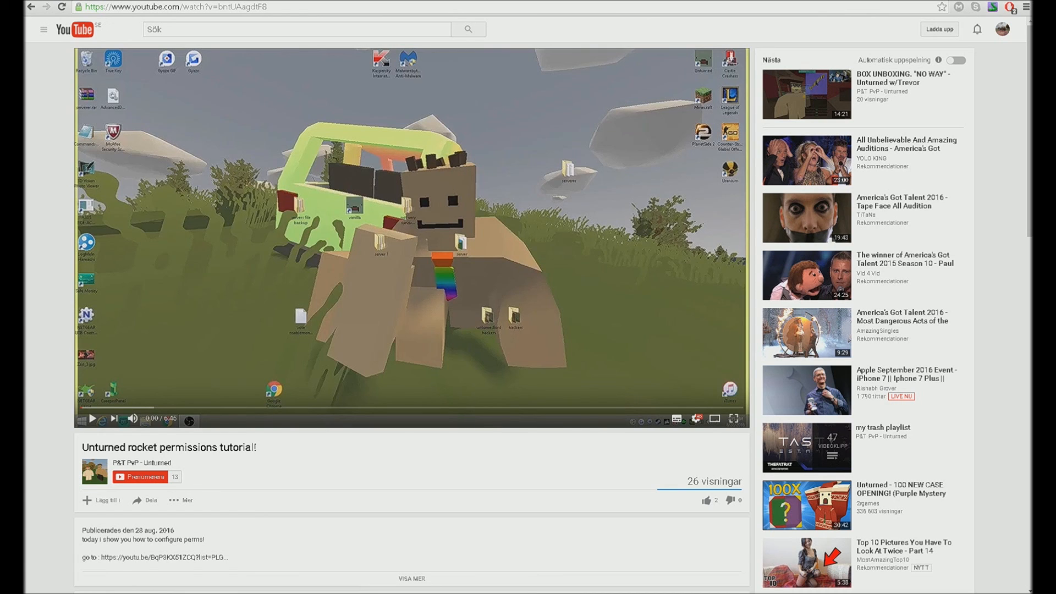
Step: Skip the Unturned rocket permissions tutorial to about 2:18, and look over the page below the video
click(306, 408)
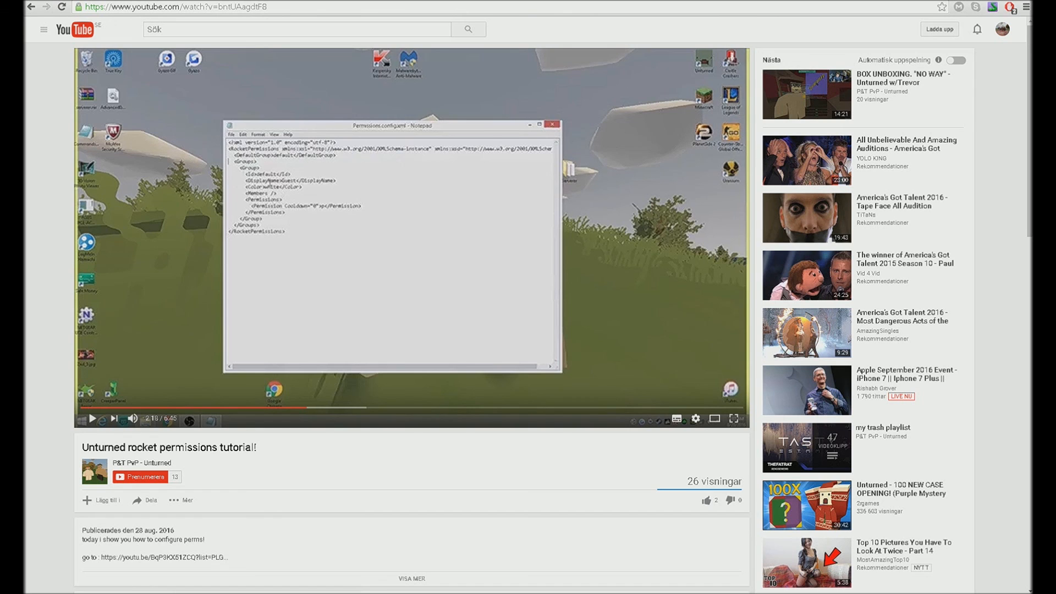
scroll(412, 297, down, 6)
scroll(412, 297, up, 6)
Step: Open unturned-servers.net in a new tab, search for "senics", and open the server listed at senics.zapto.org:27015
key(ctrl+t)
text(unt)
key(Return)
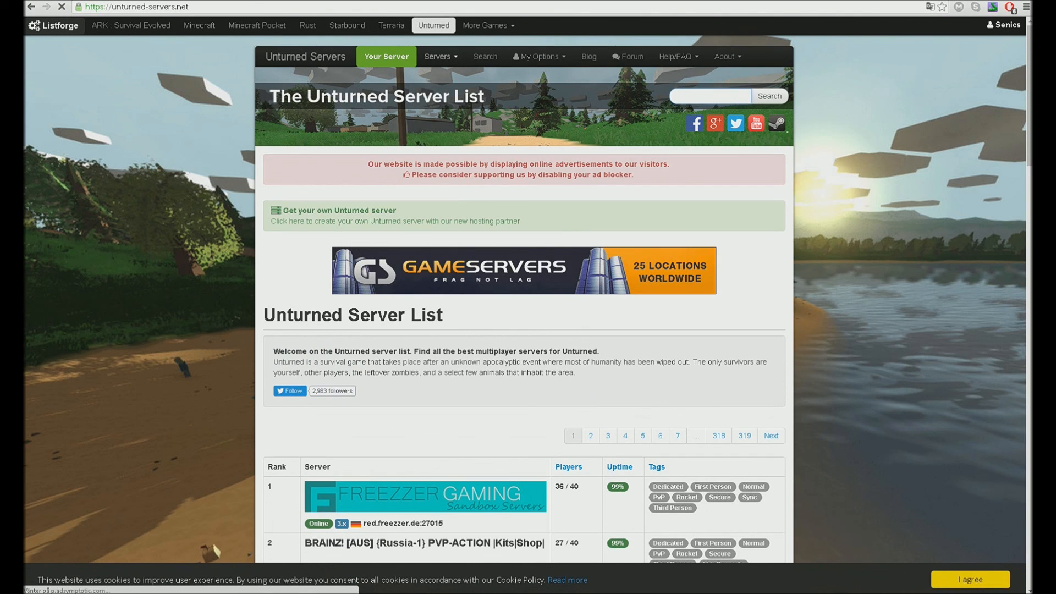
text(senics)
key(Return)
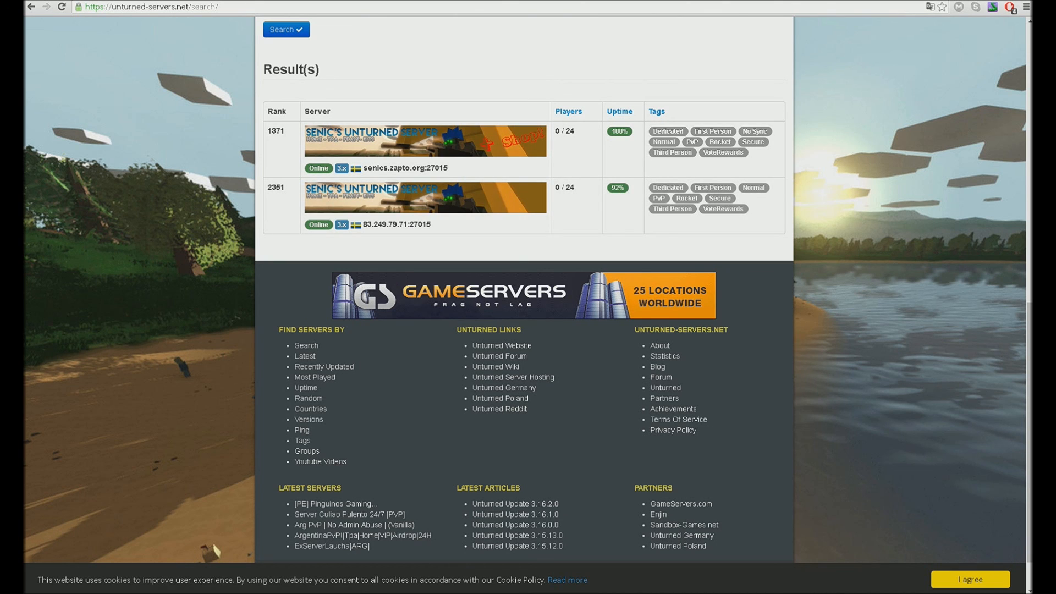
click(425, 142)
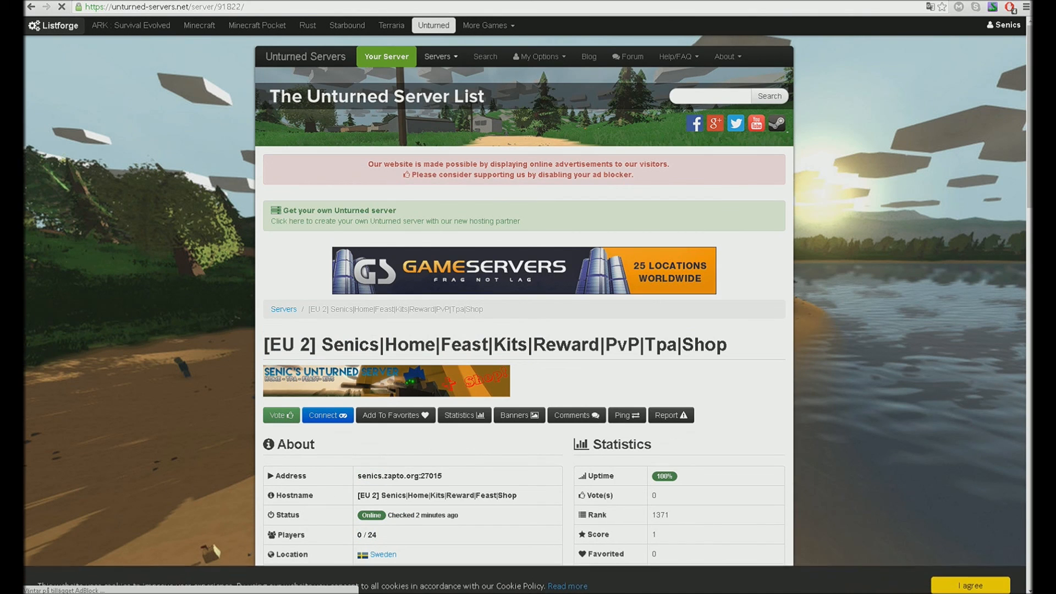
Step: Review the server's details, description, plugins and commands, and return to the start of its page
scroll(524, 302, down, 4)
scroll(524, 303, down, 8)
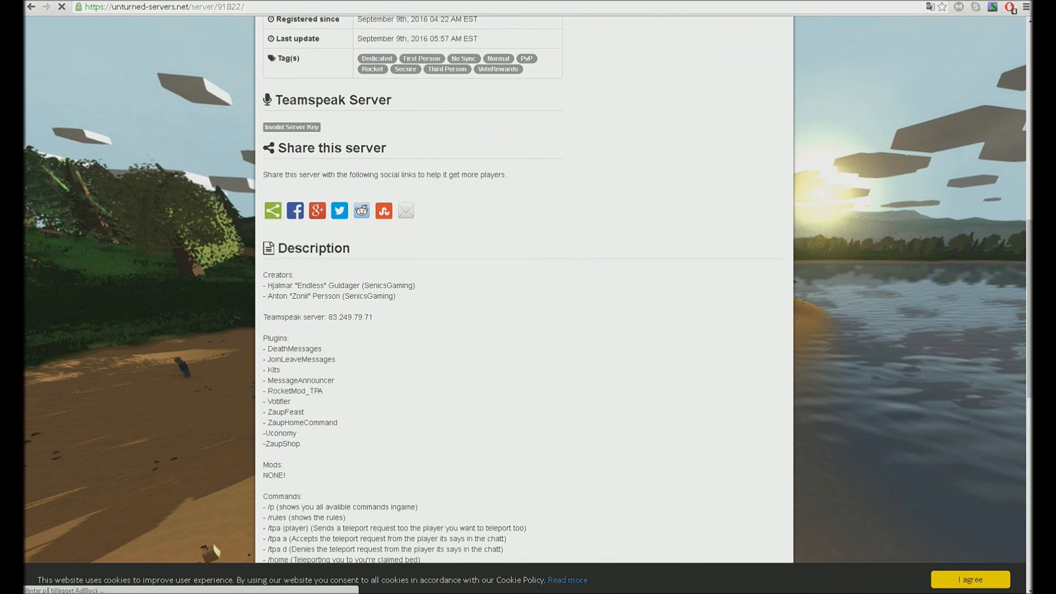
scroll(523, 303, down, 7)
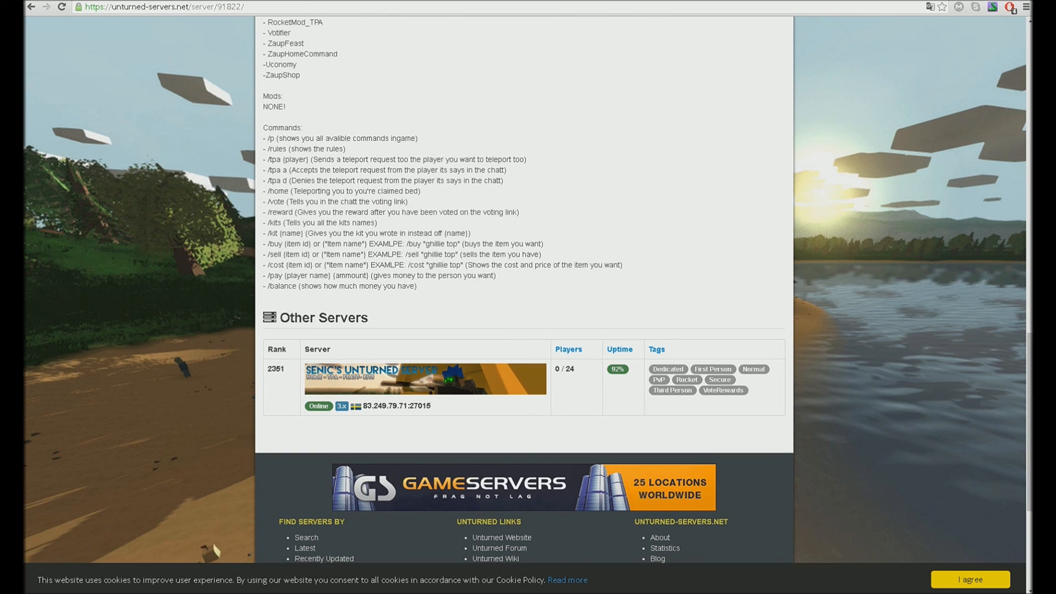
scroll(523, 303, up, 8)
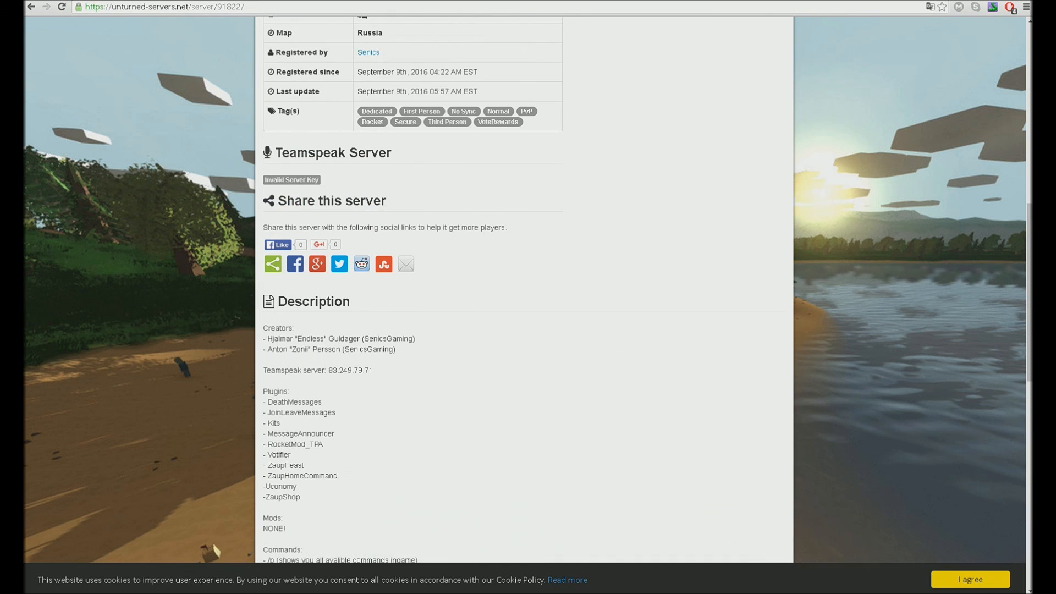
scroll(523, 303, up, 5)
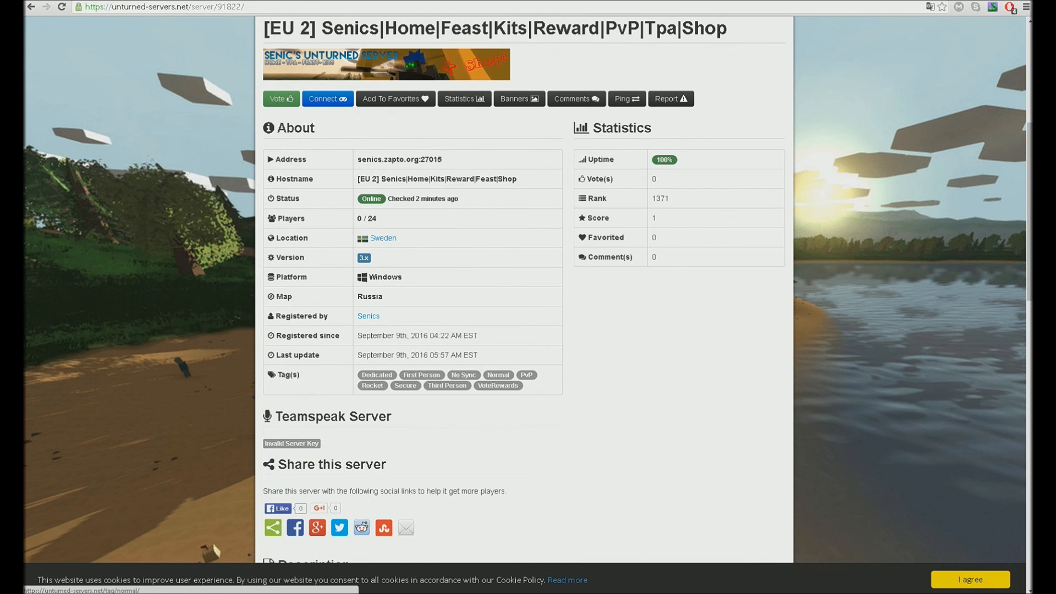
scroll(523, 302, up, 5)
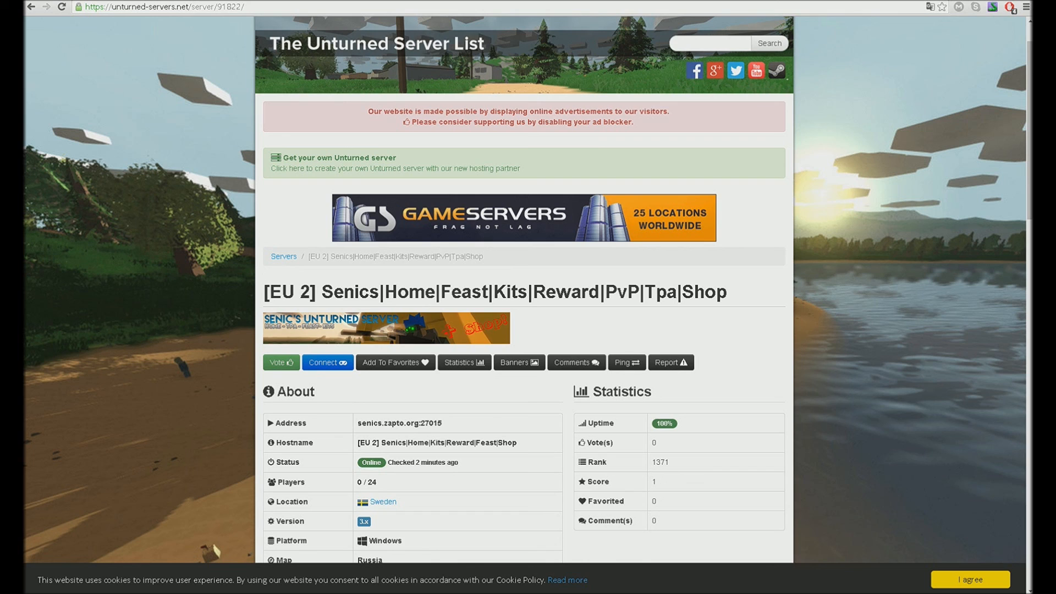
scroll(524, 297, up, 1)
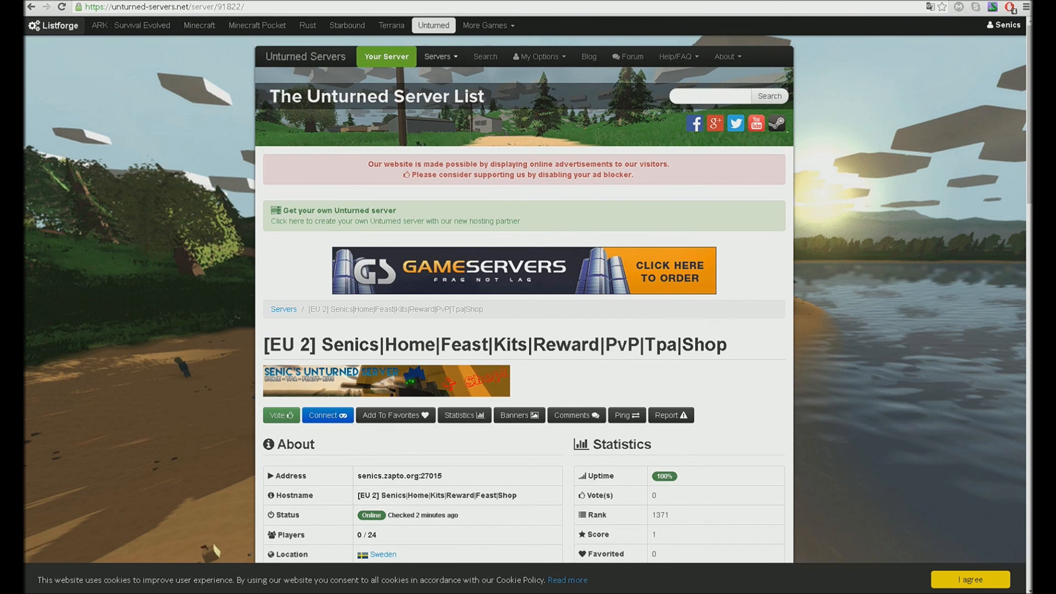